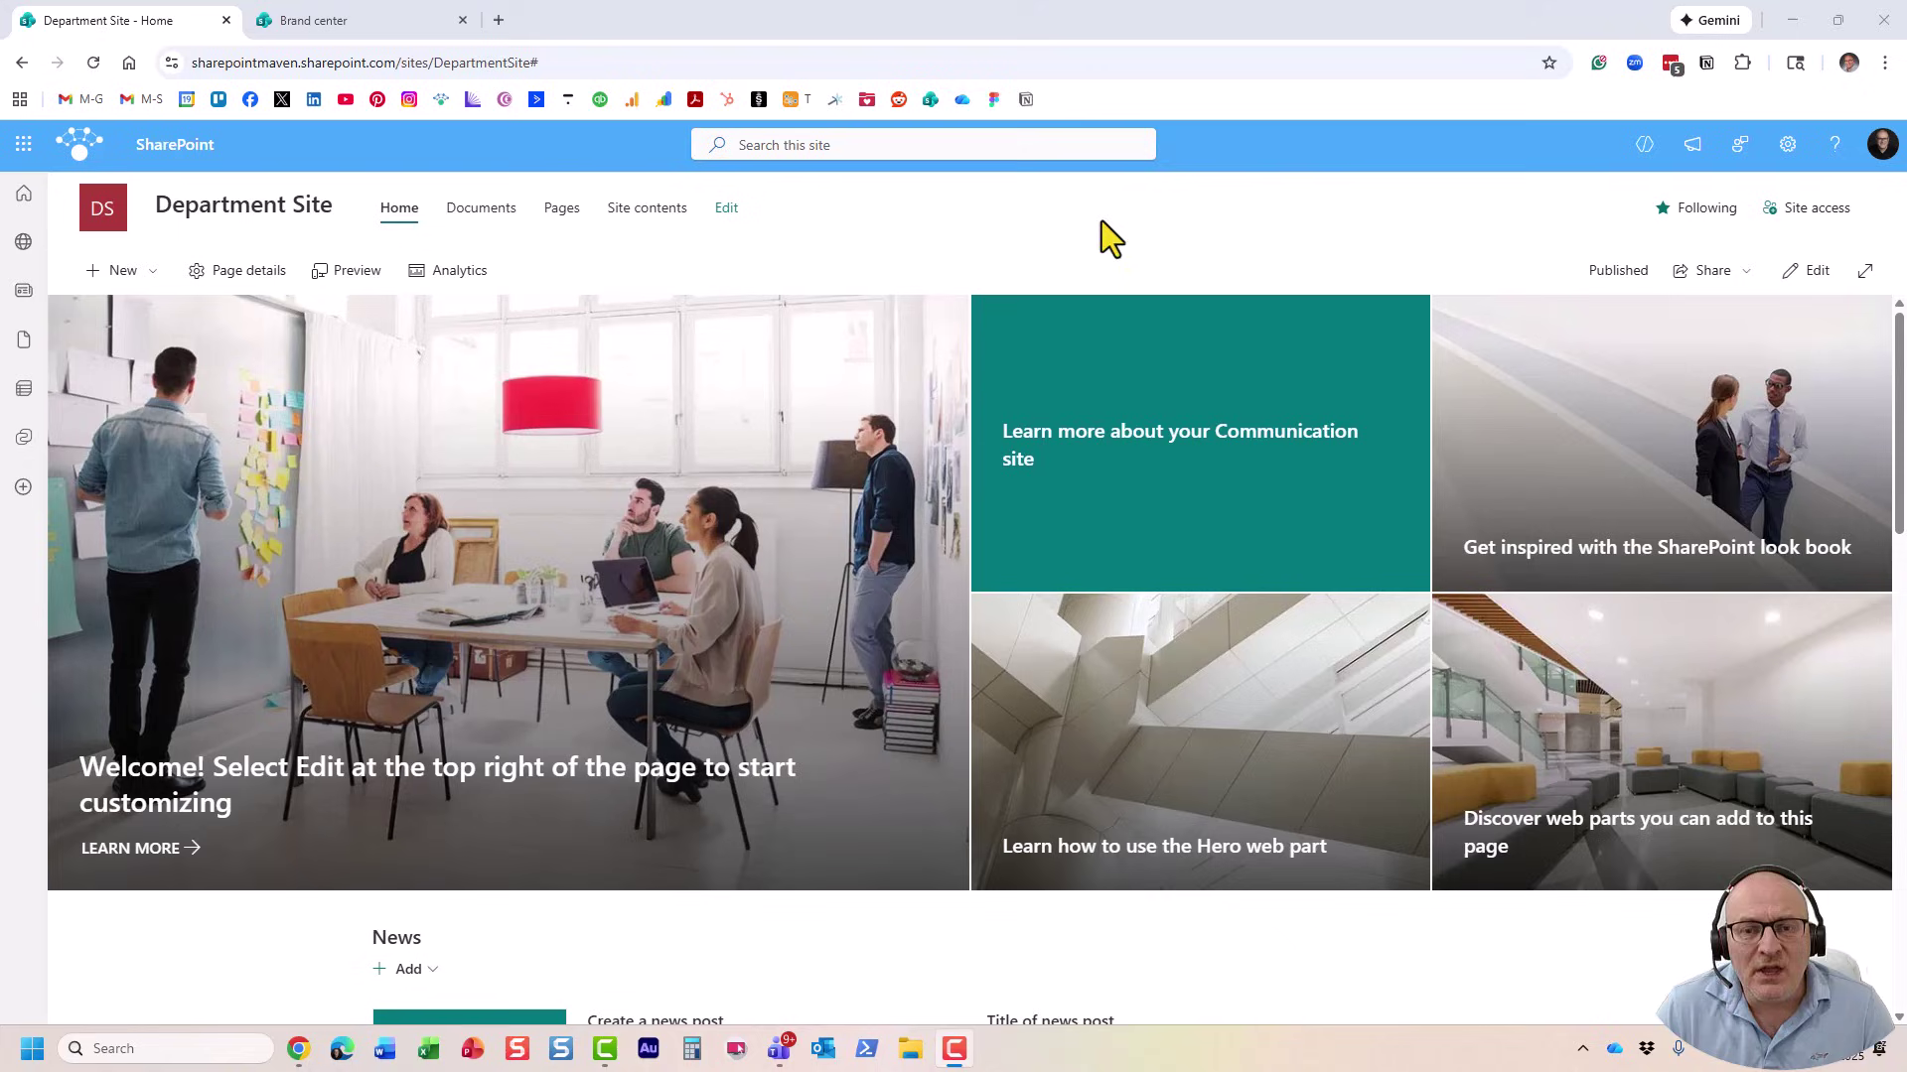
# Open the Settings gear panel on the Department Site home page.
pyautogui.click(1787, 146)
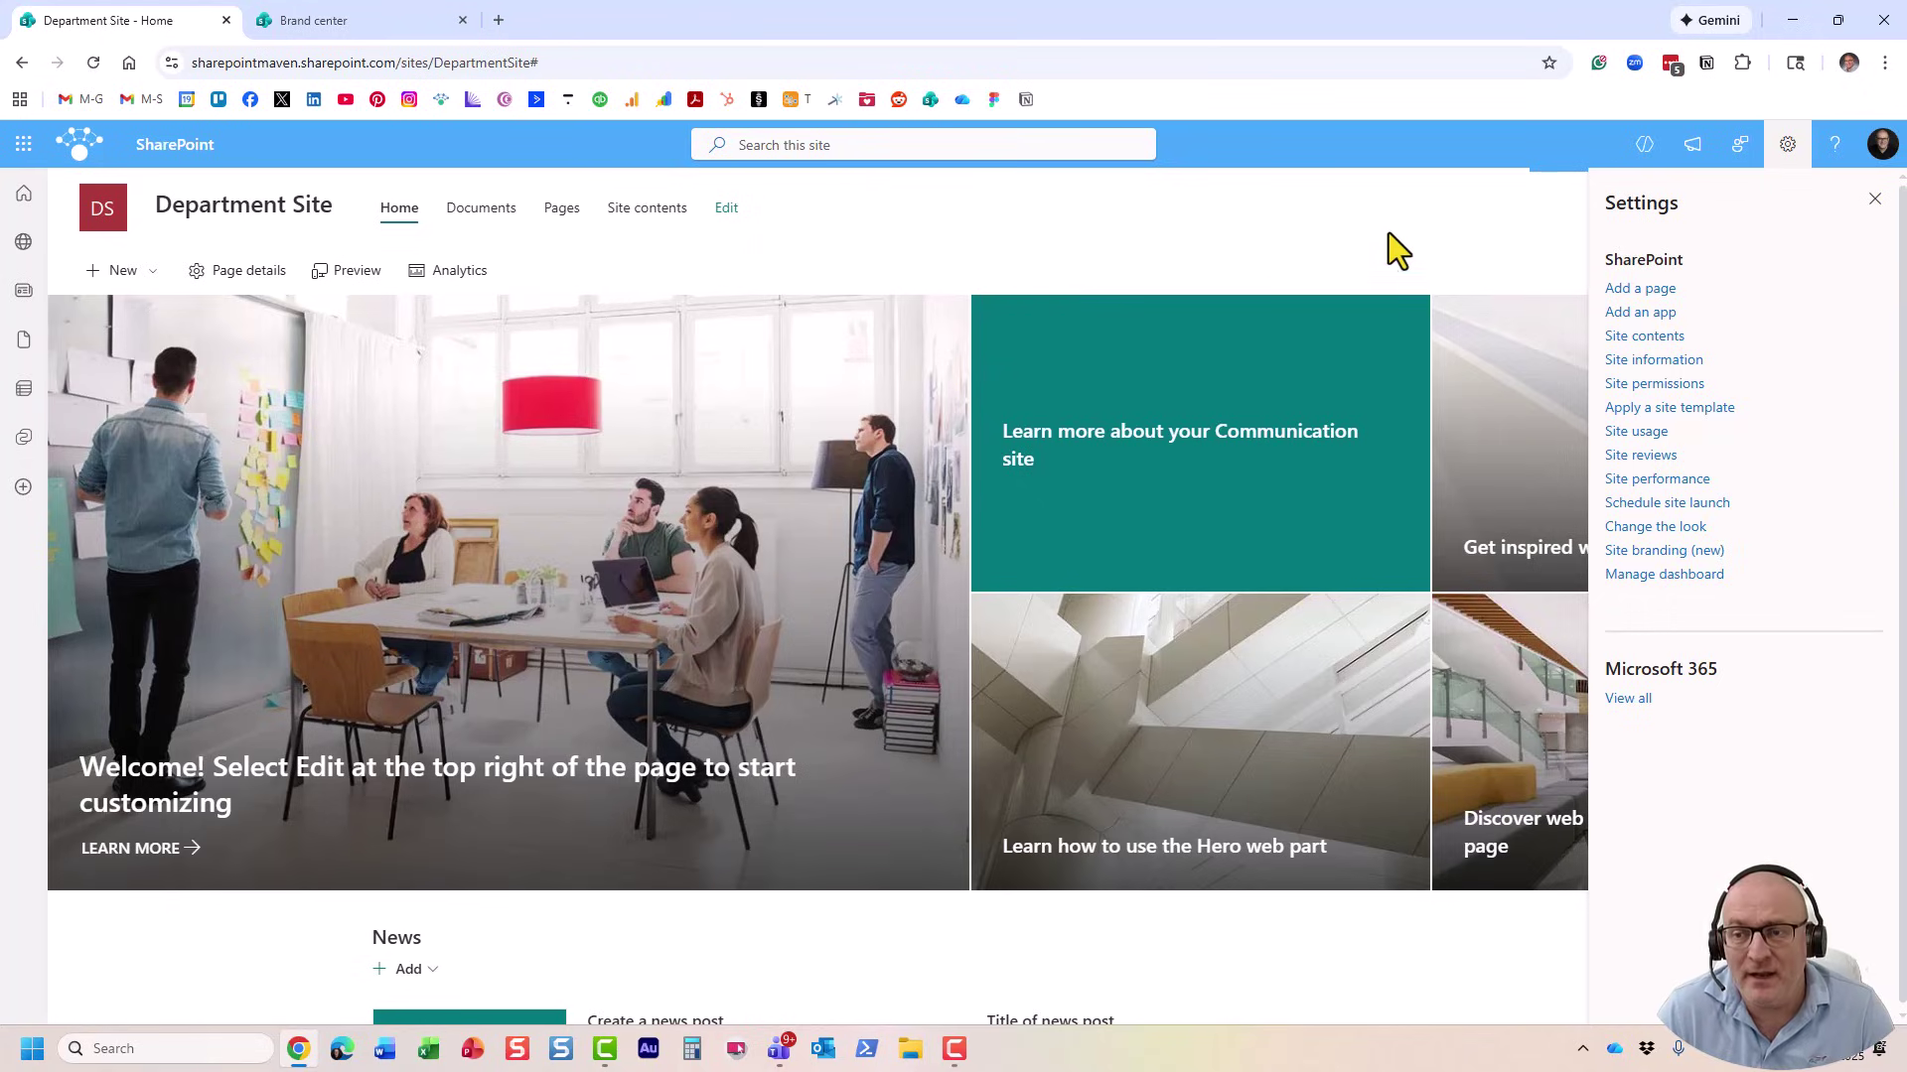
# Browse the organization and Microsoft themes under Change the look > Theme, keeping the current theme.
pyautogui.click(1692, 529)
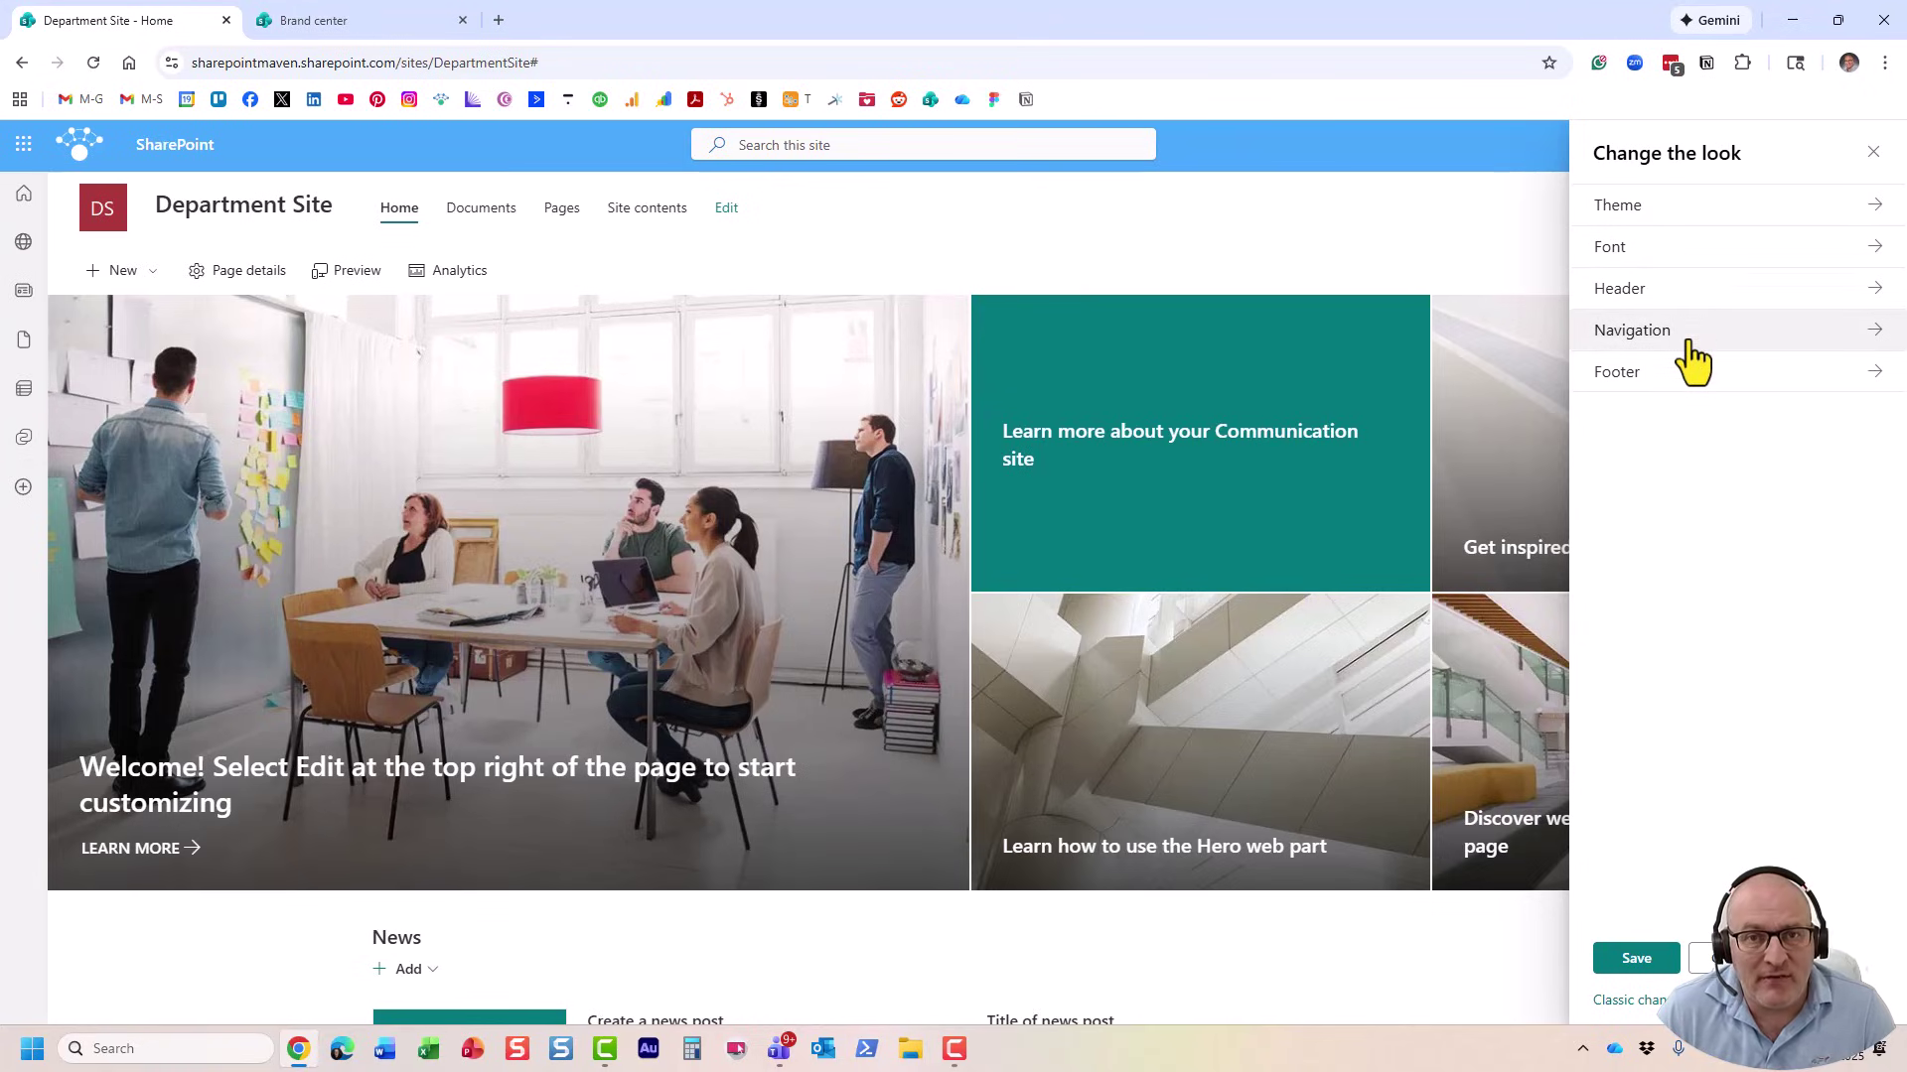
pyautogui.click(1669, 211)
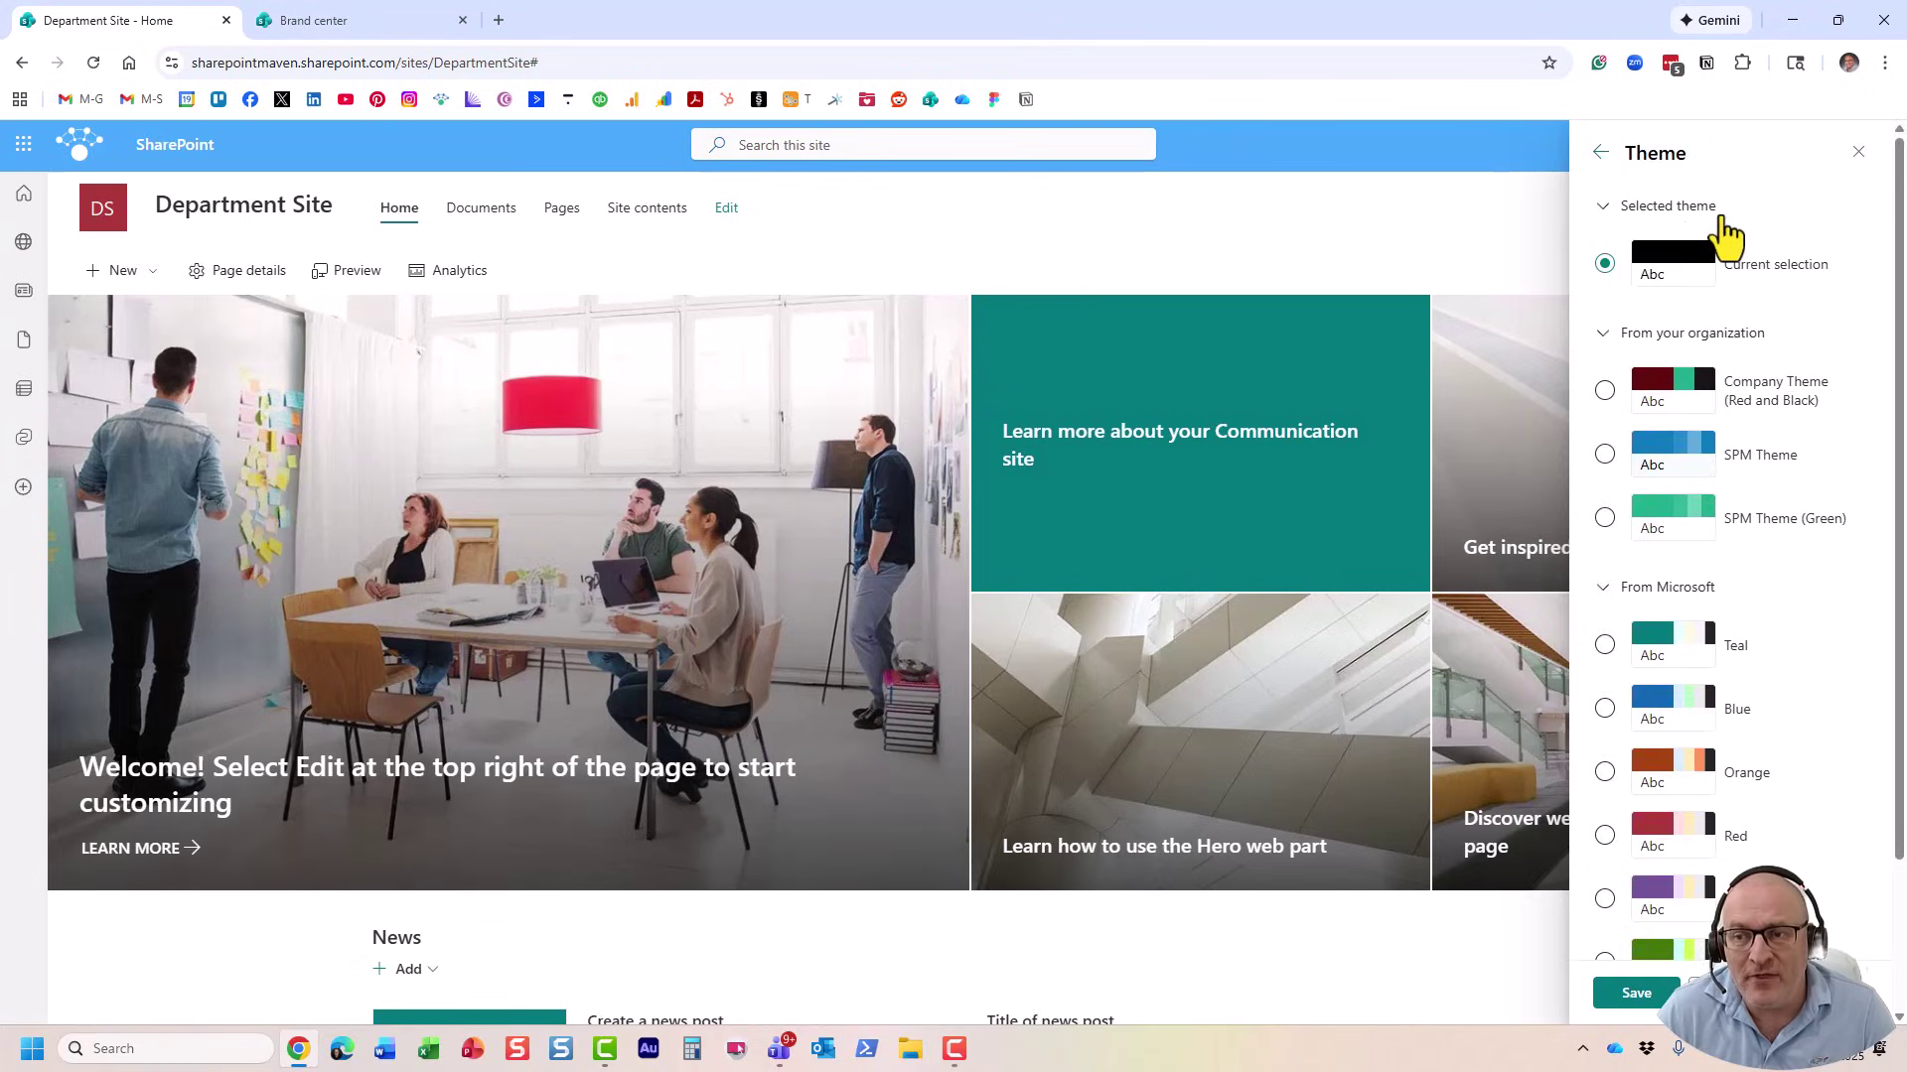
pyautogui.scroll(-1, 1758, 606)
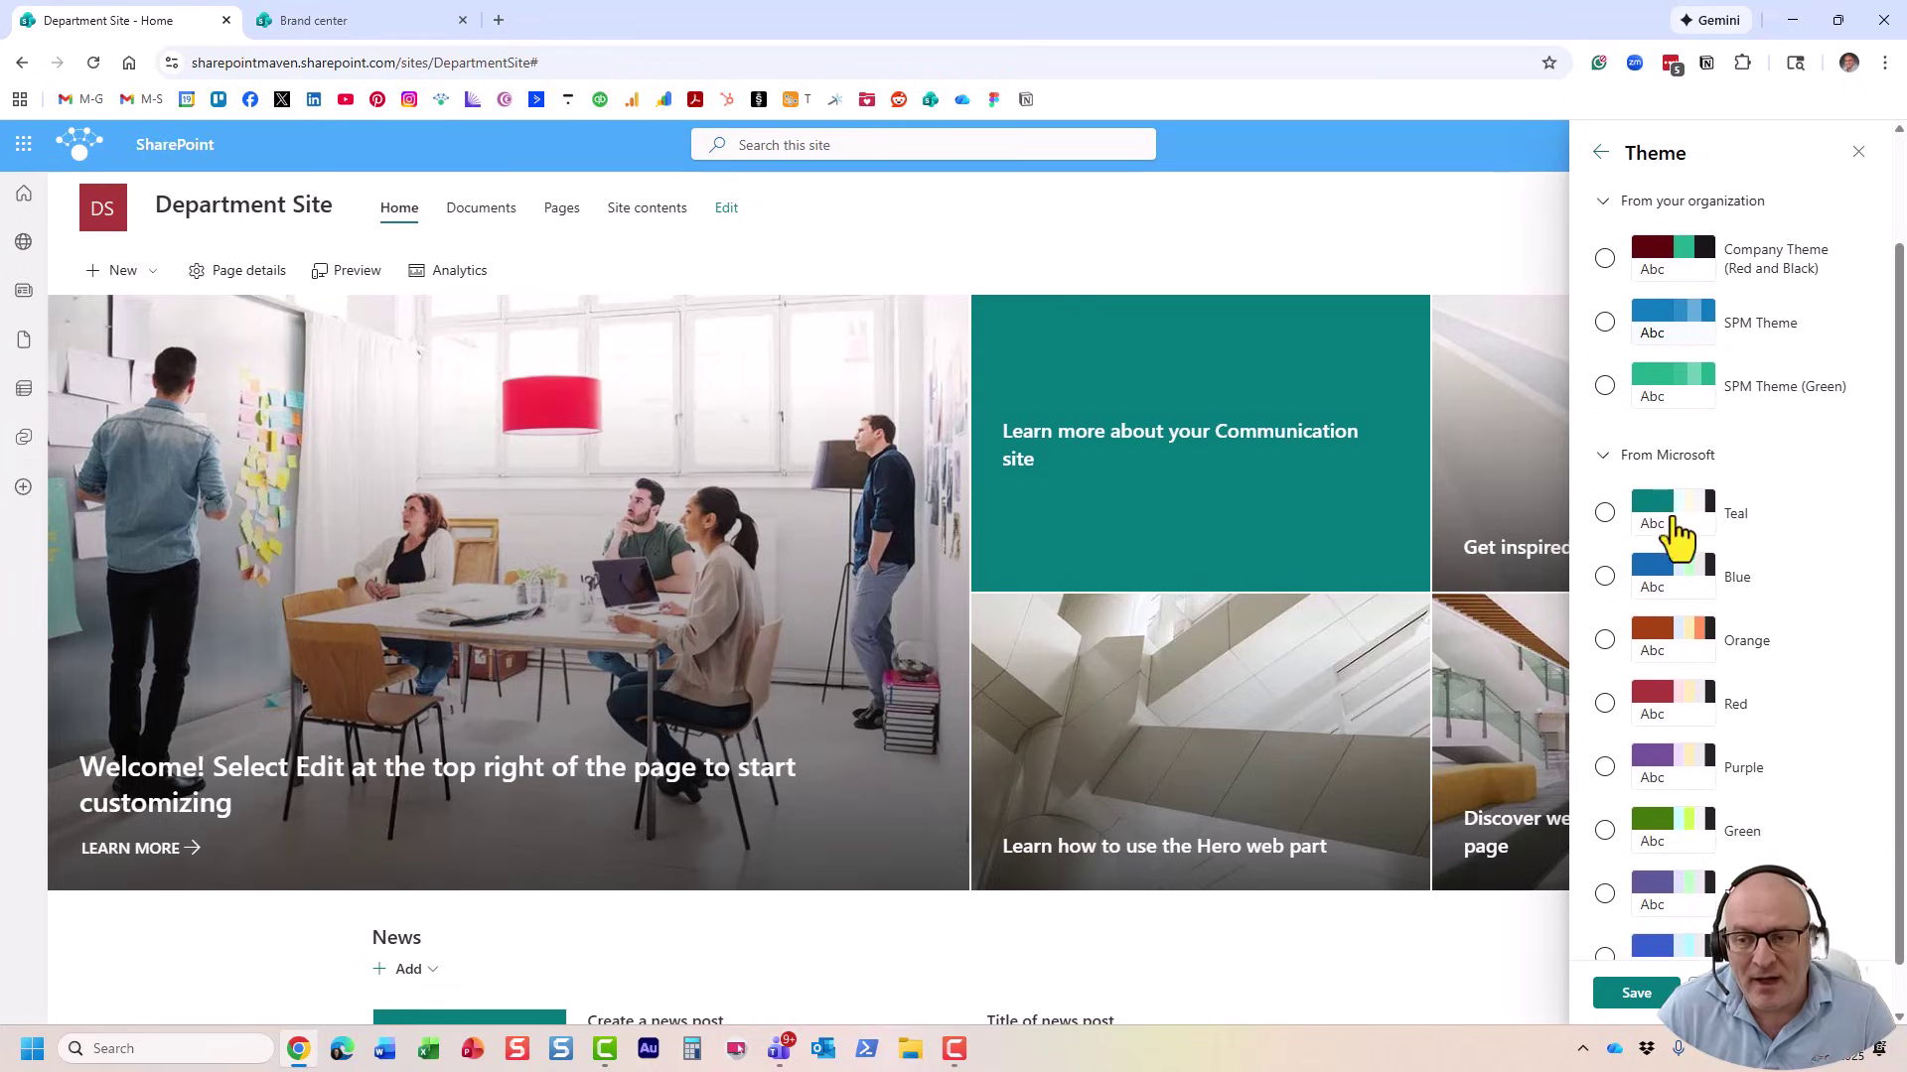
pyautogui.click(1704, 633)
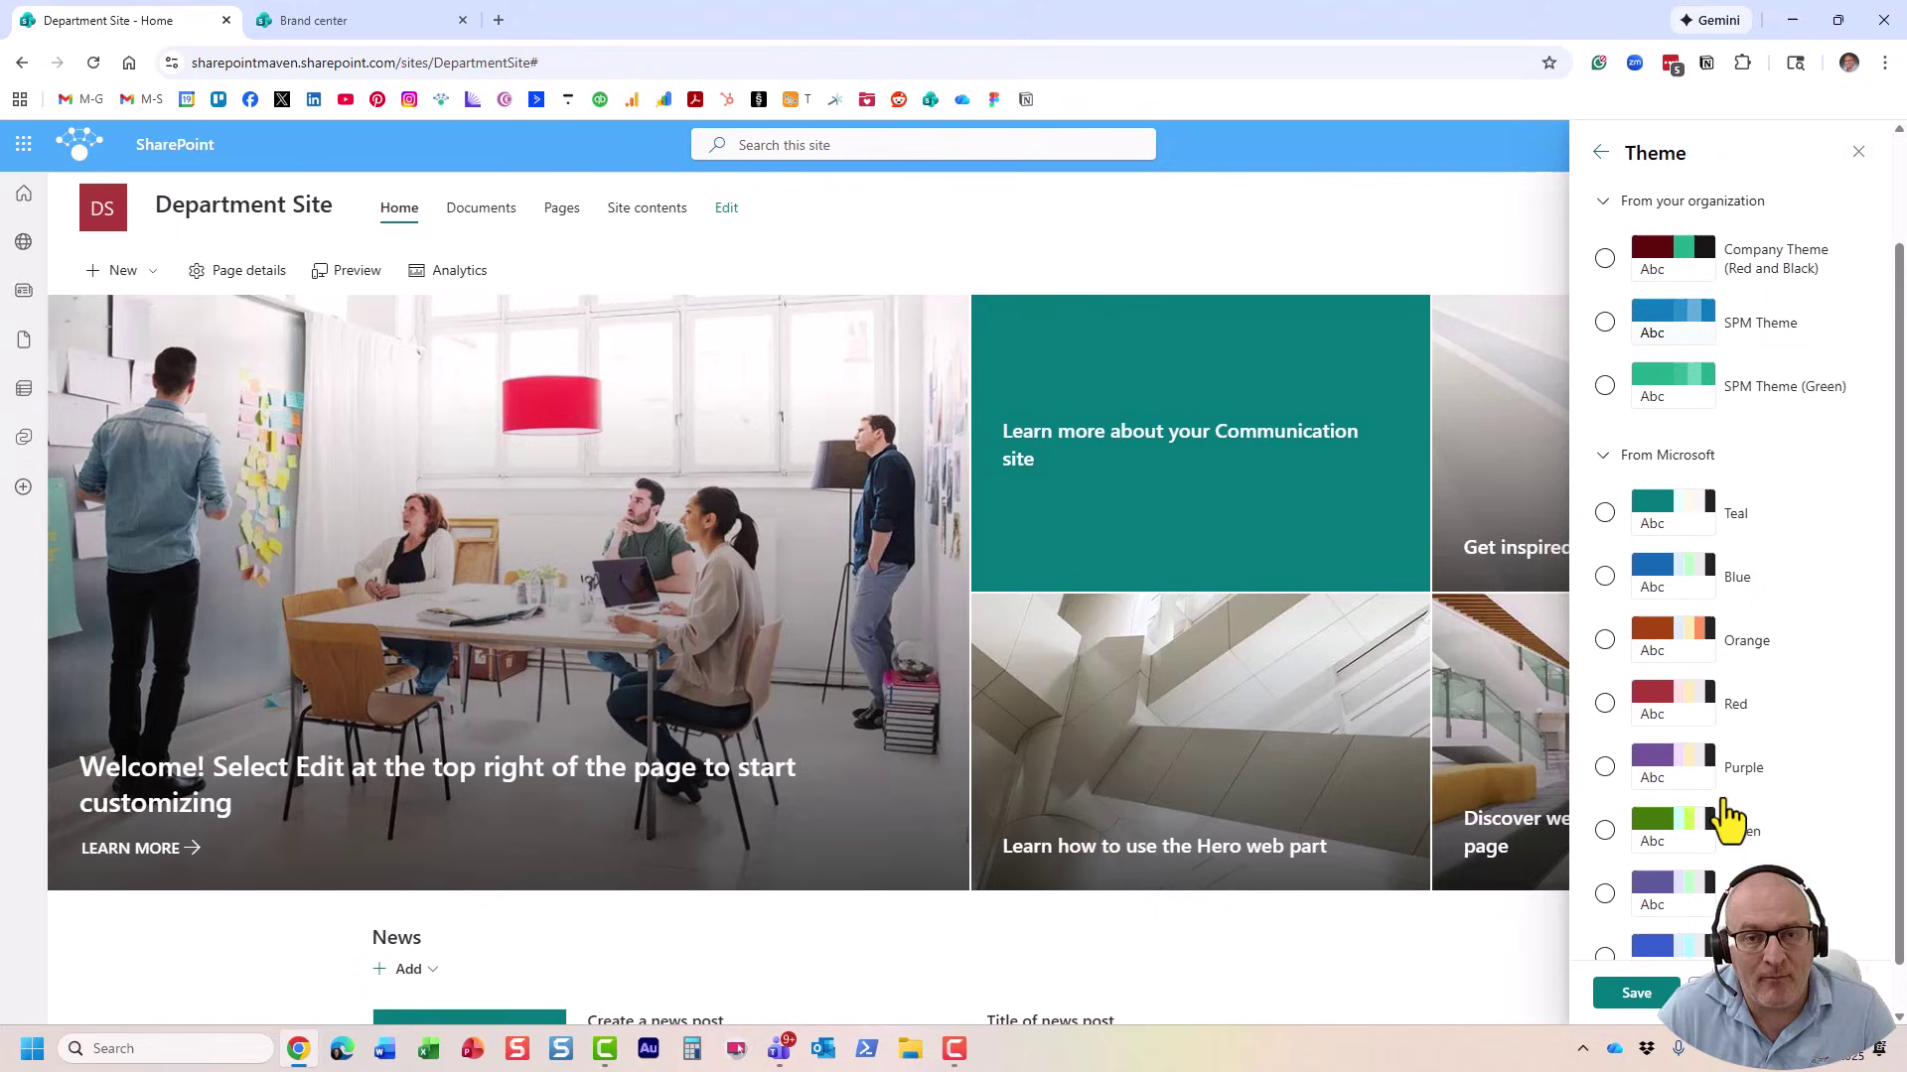
pyautogui.scroll(1, 1742, 802)
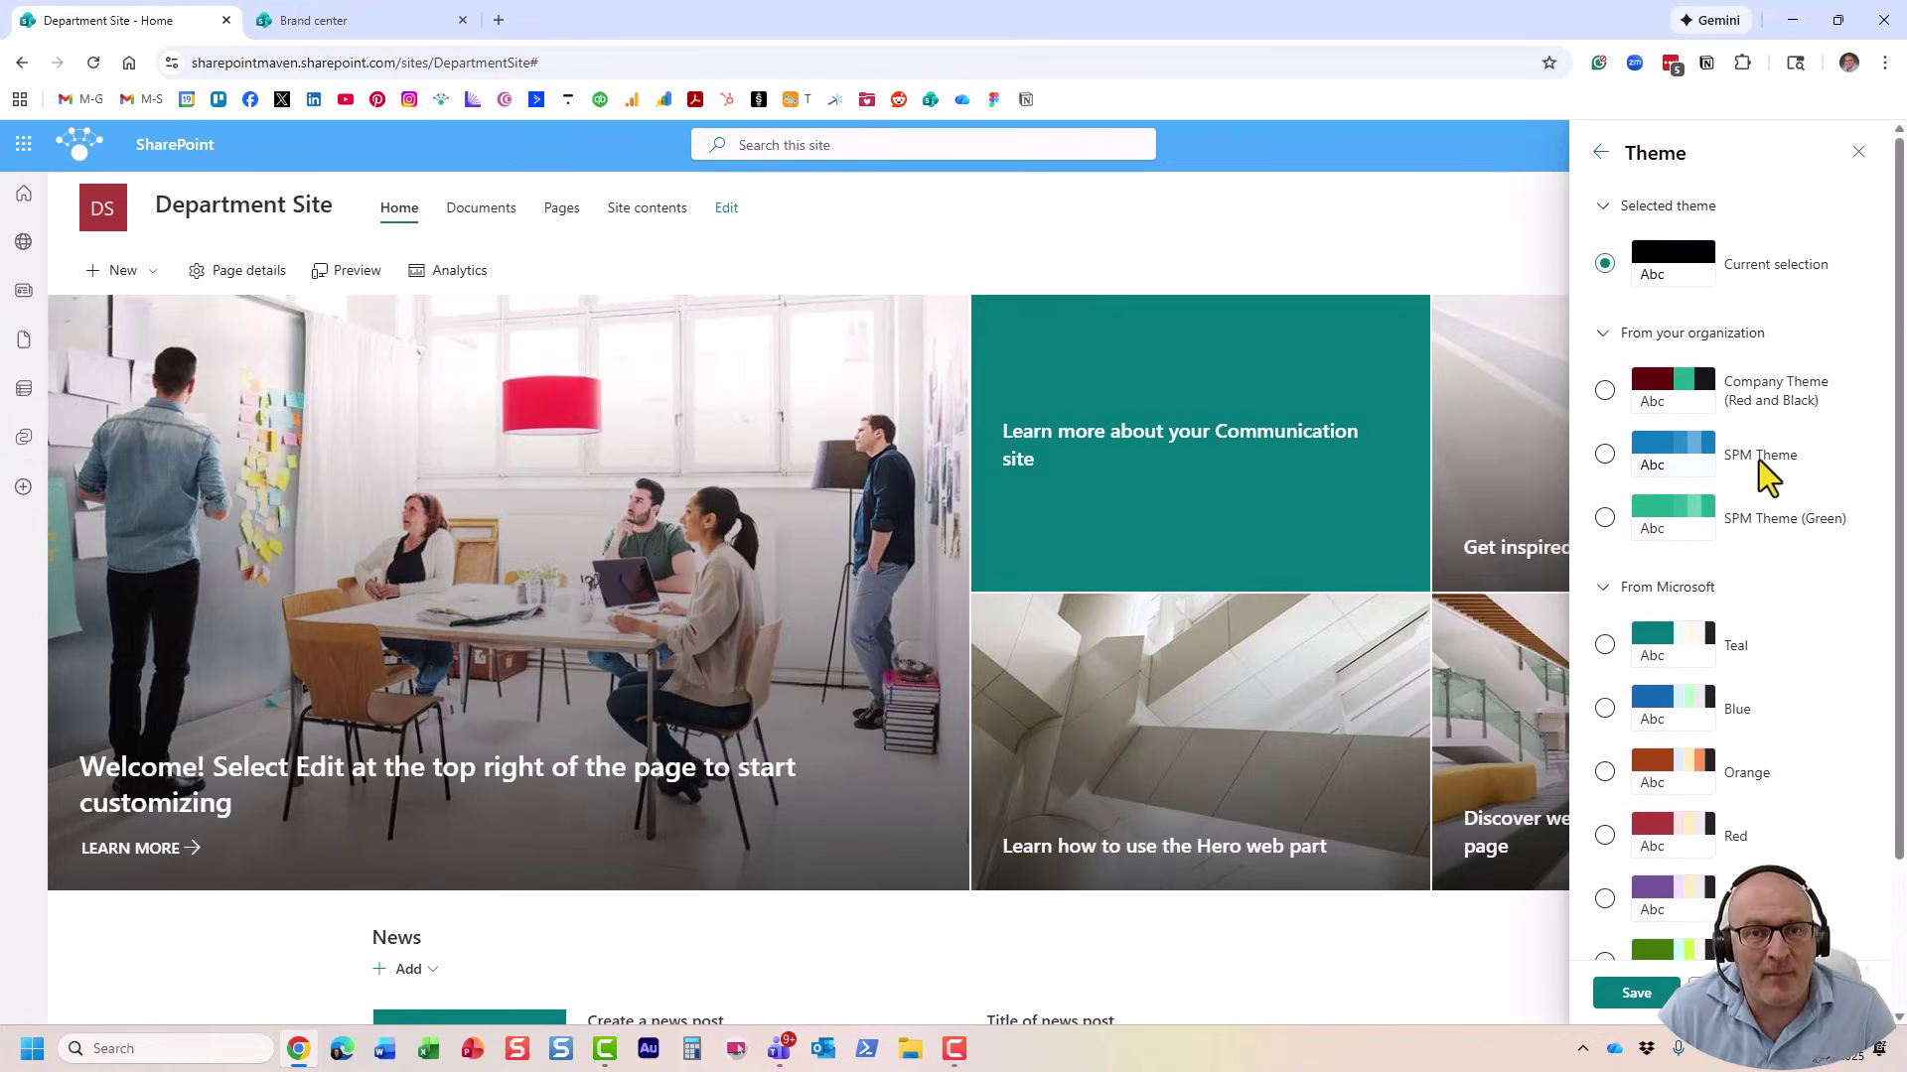
pyautogui.click(1685, 534)
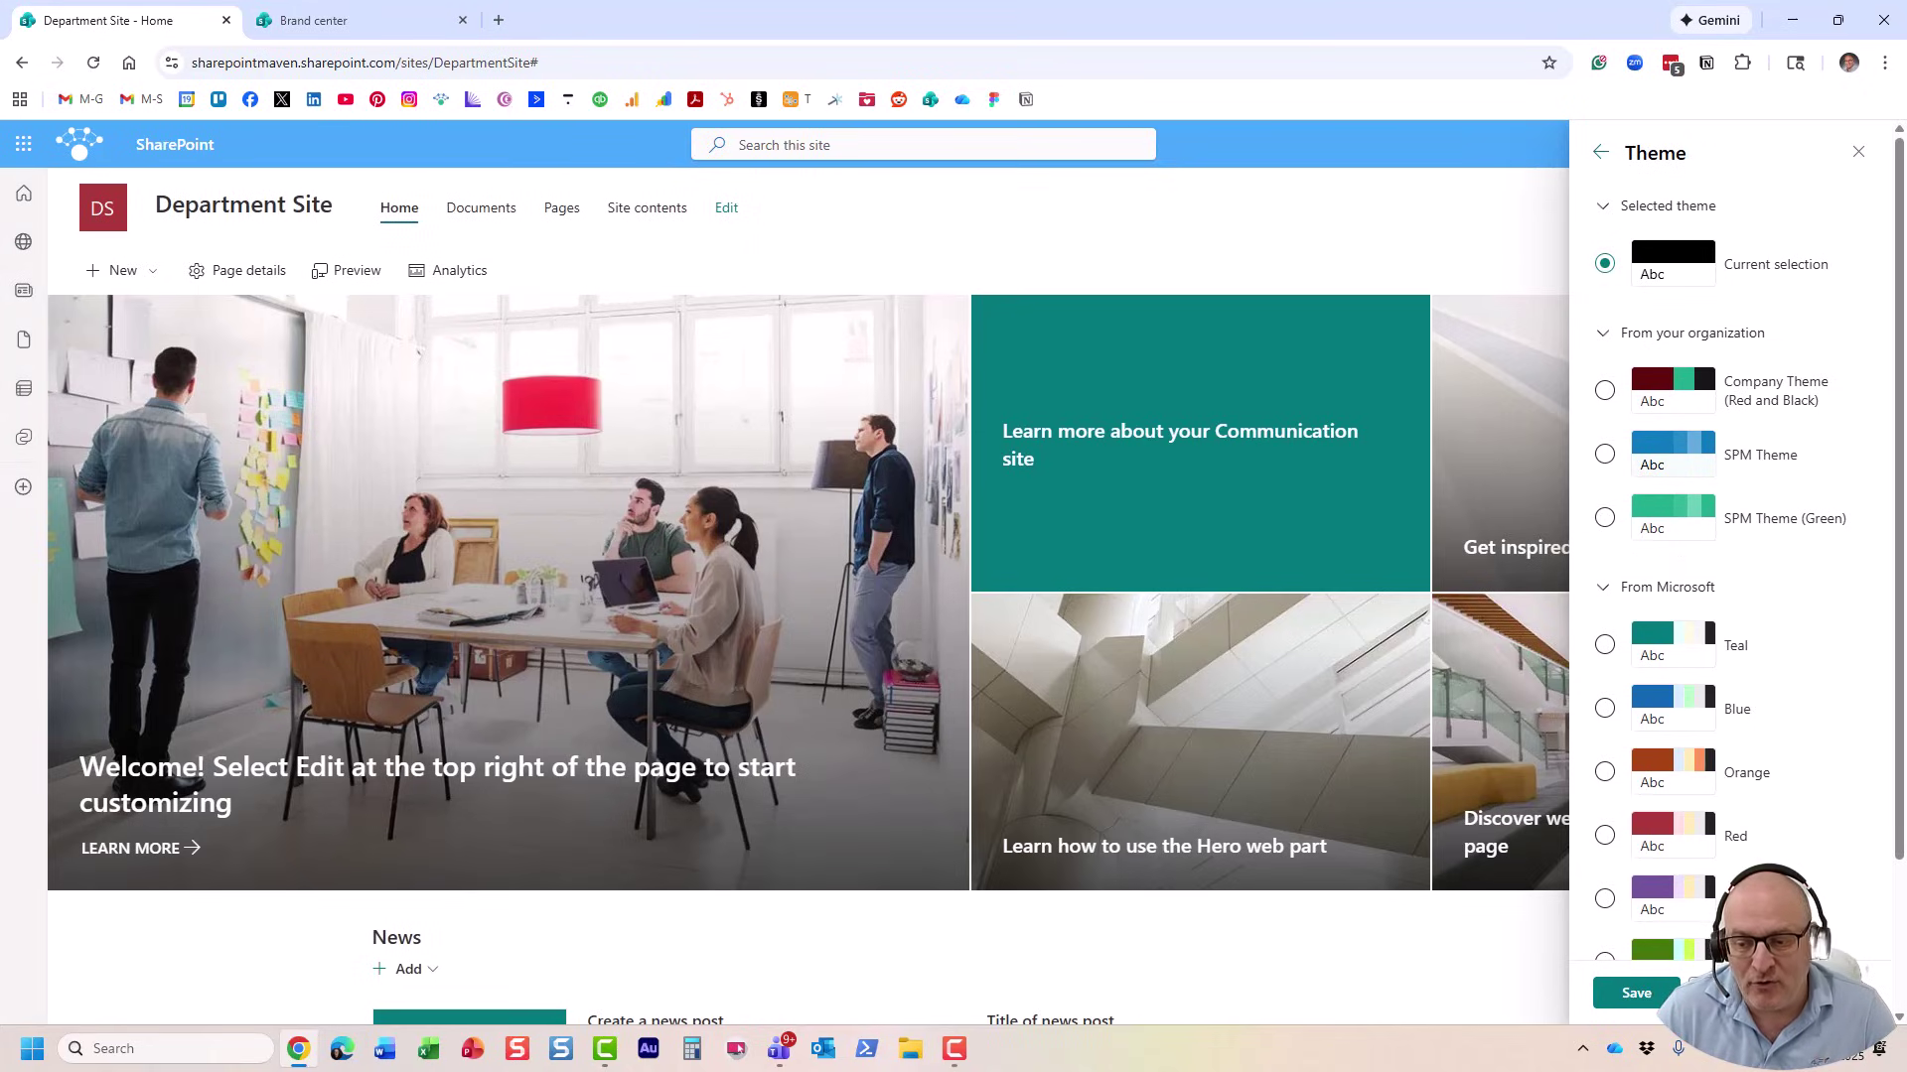
# Close the theme and settings panels and bring up the Site access panel.
pyautogui.press('Escape')
pyautogui.click(1871, 202)
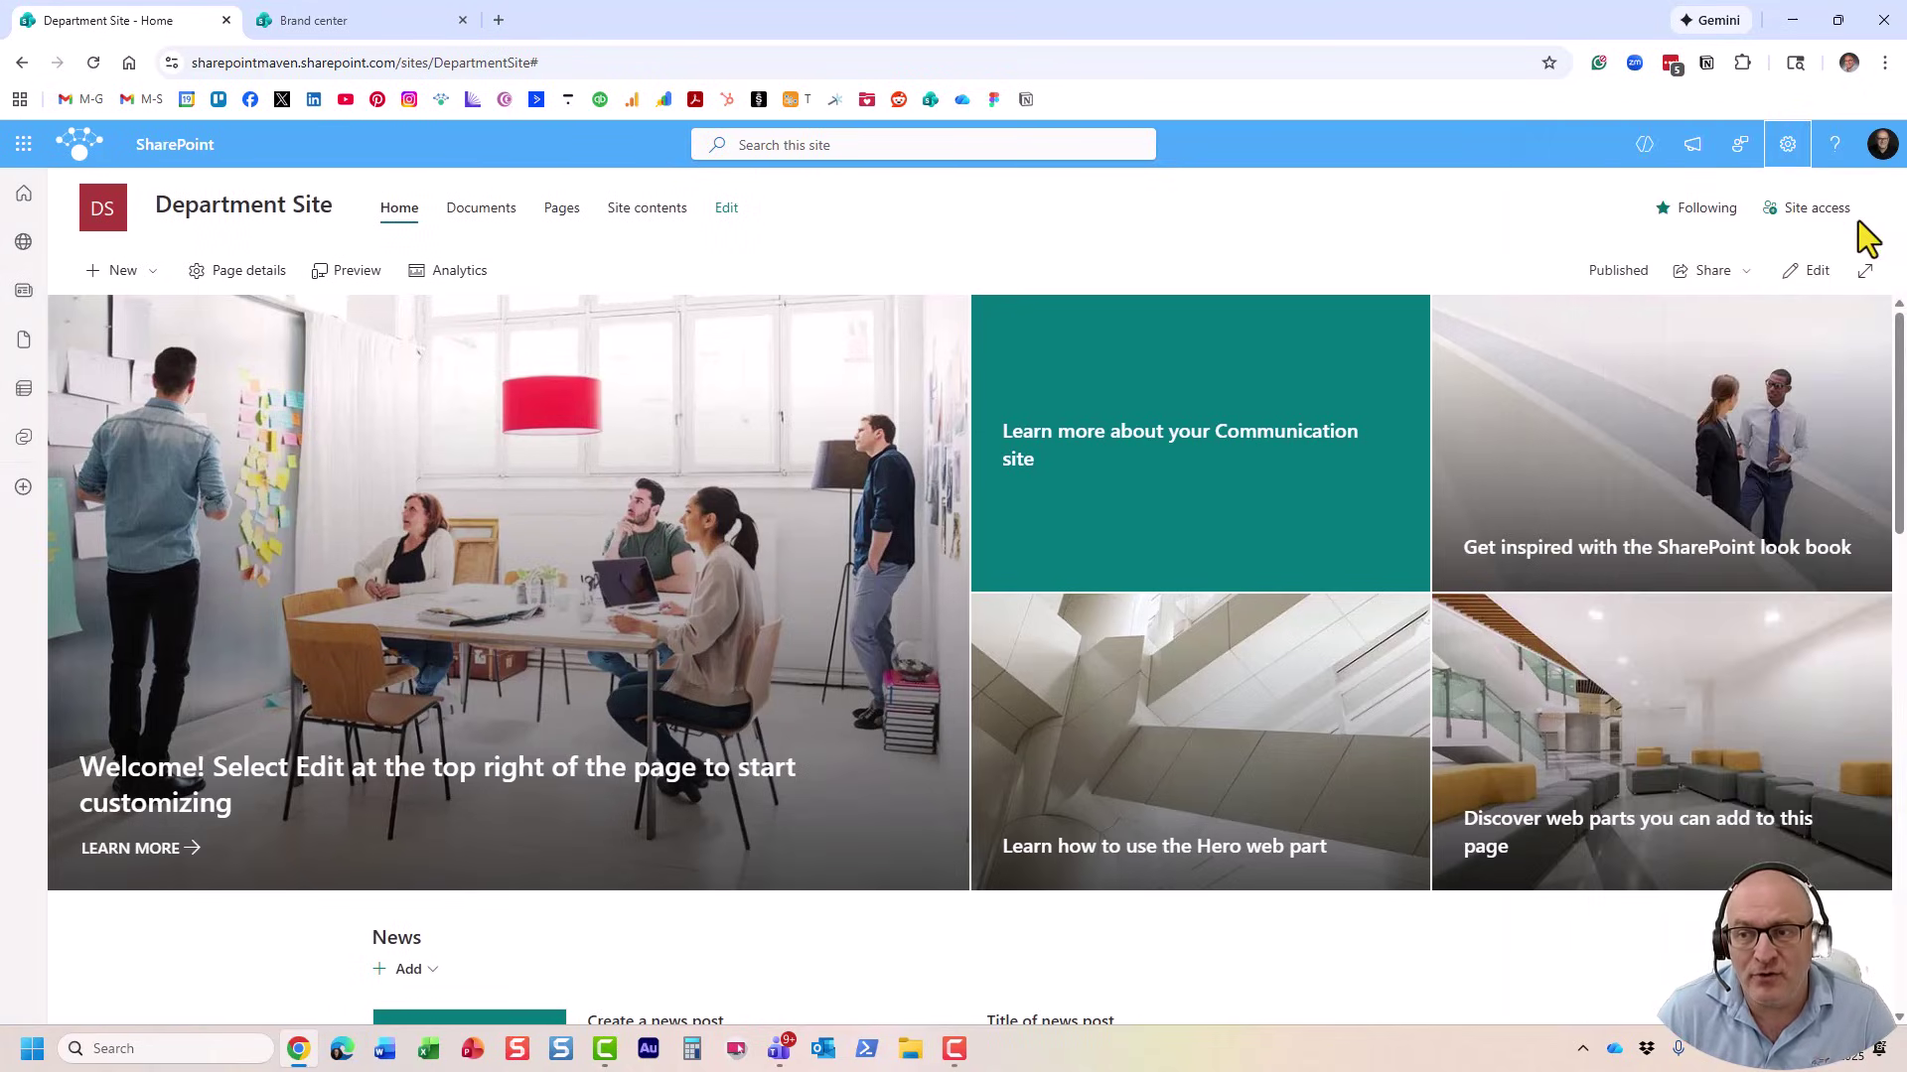
pyautogui.click(1817, 208)
# Review the owners, members and visitors groups without sharing, then reopen site settings.
pyautogui.click(1692, 325)
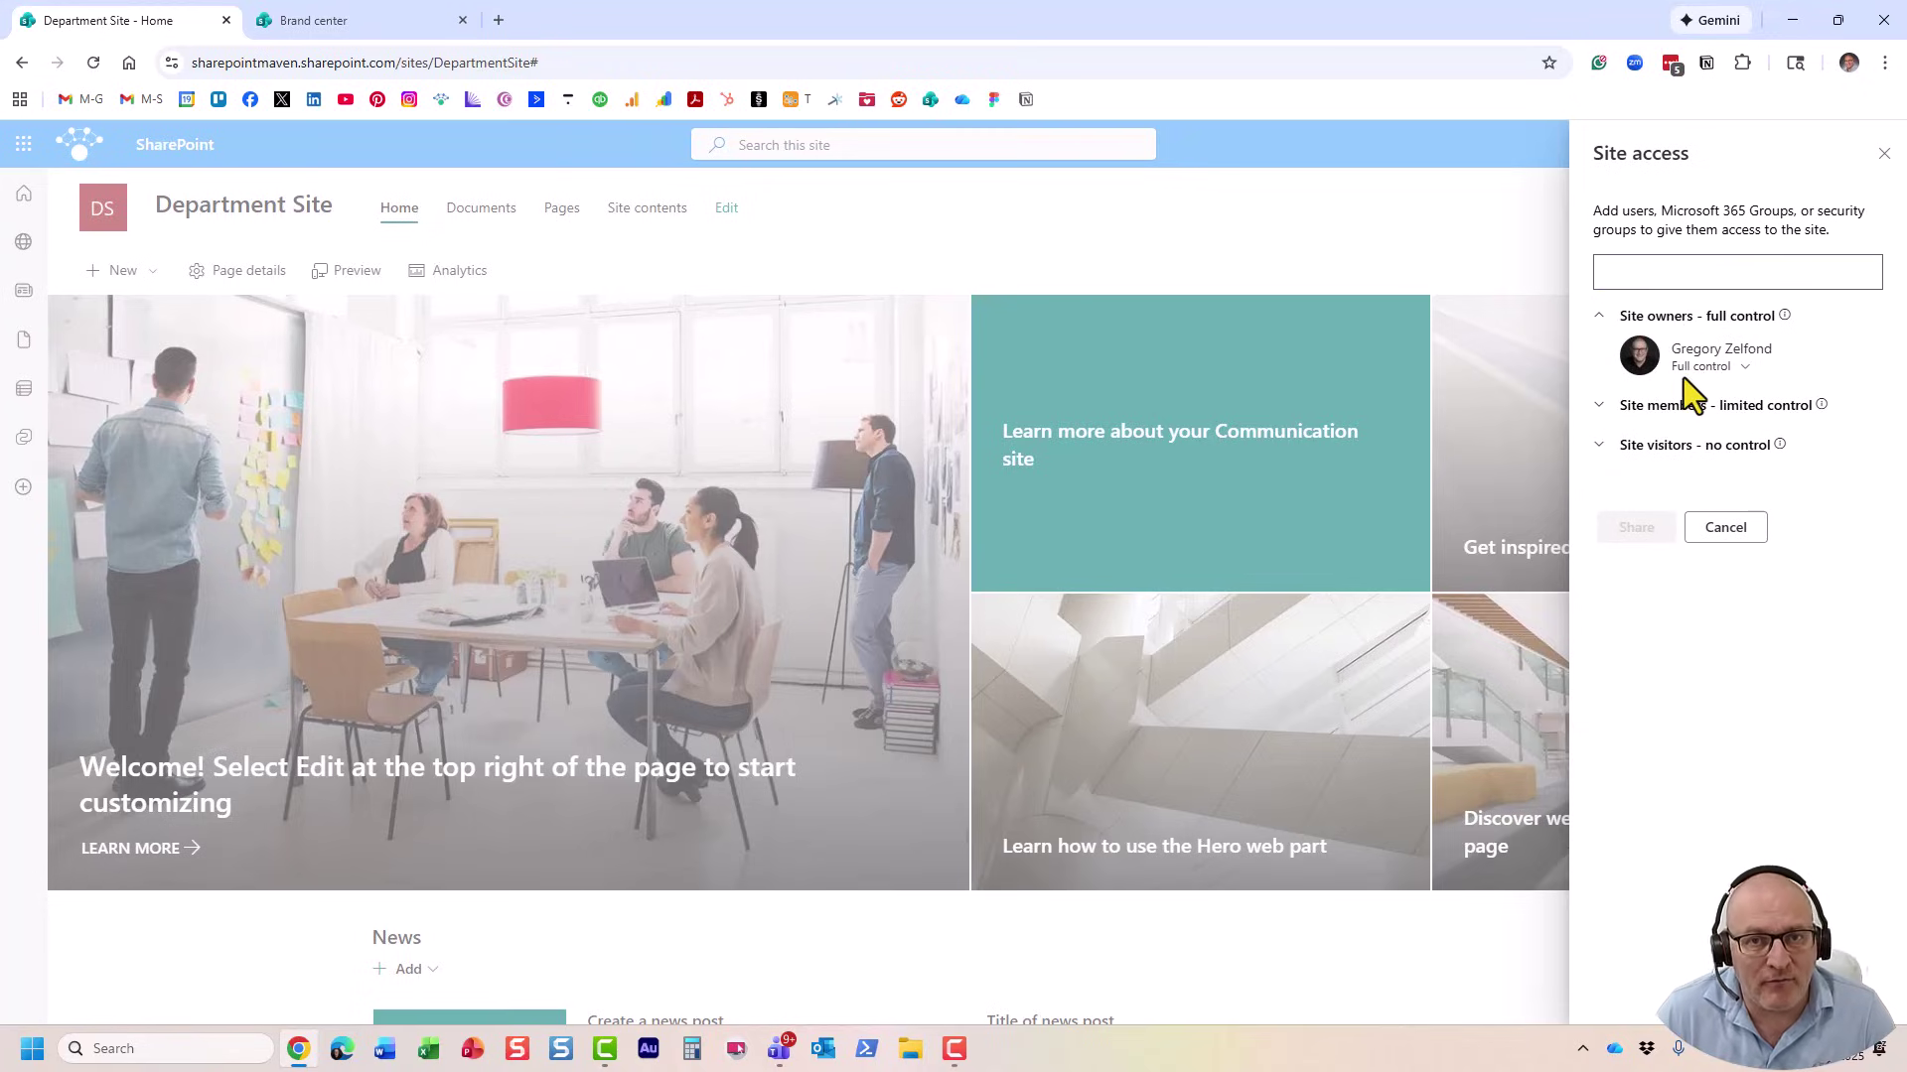
pyautogui.click(1747, 406)
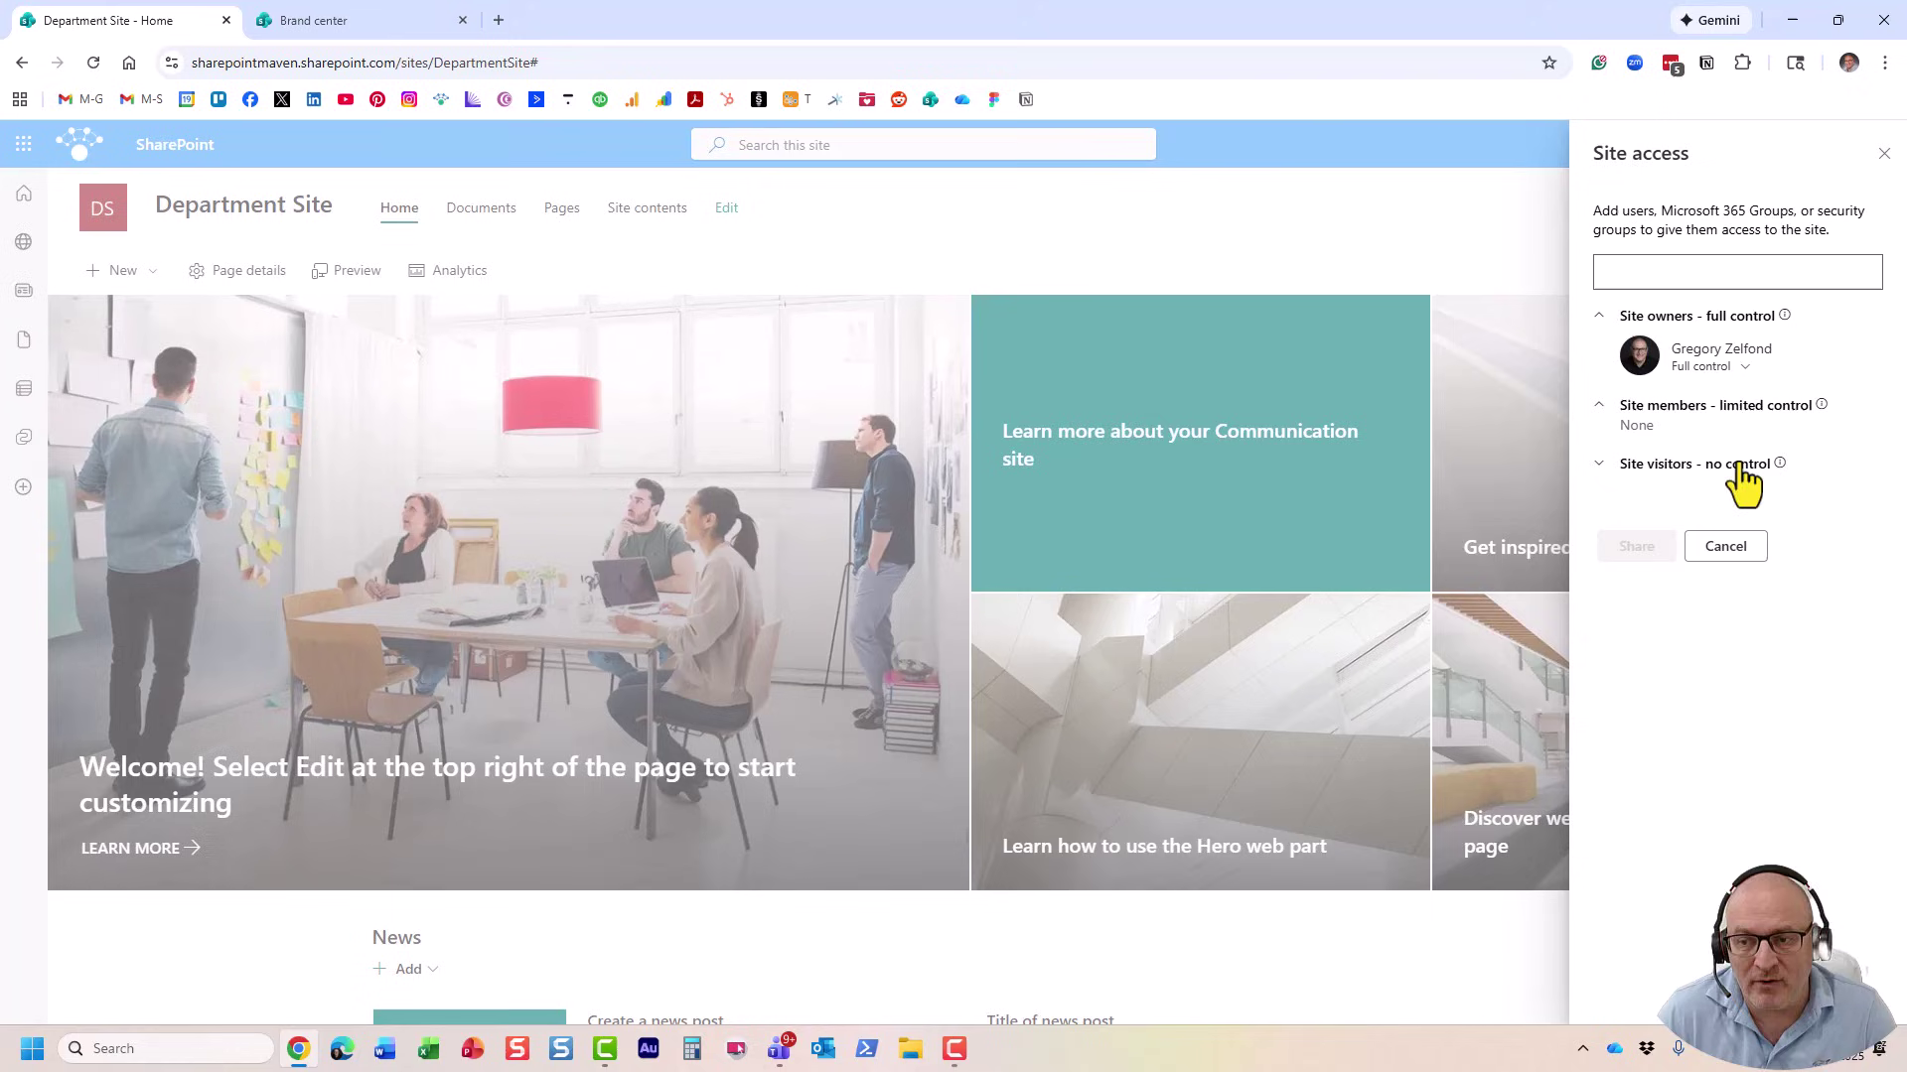
pyautogui.click(1745, 467)
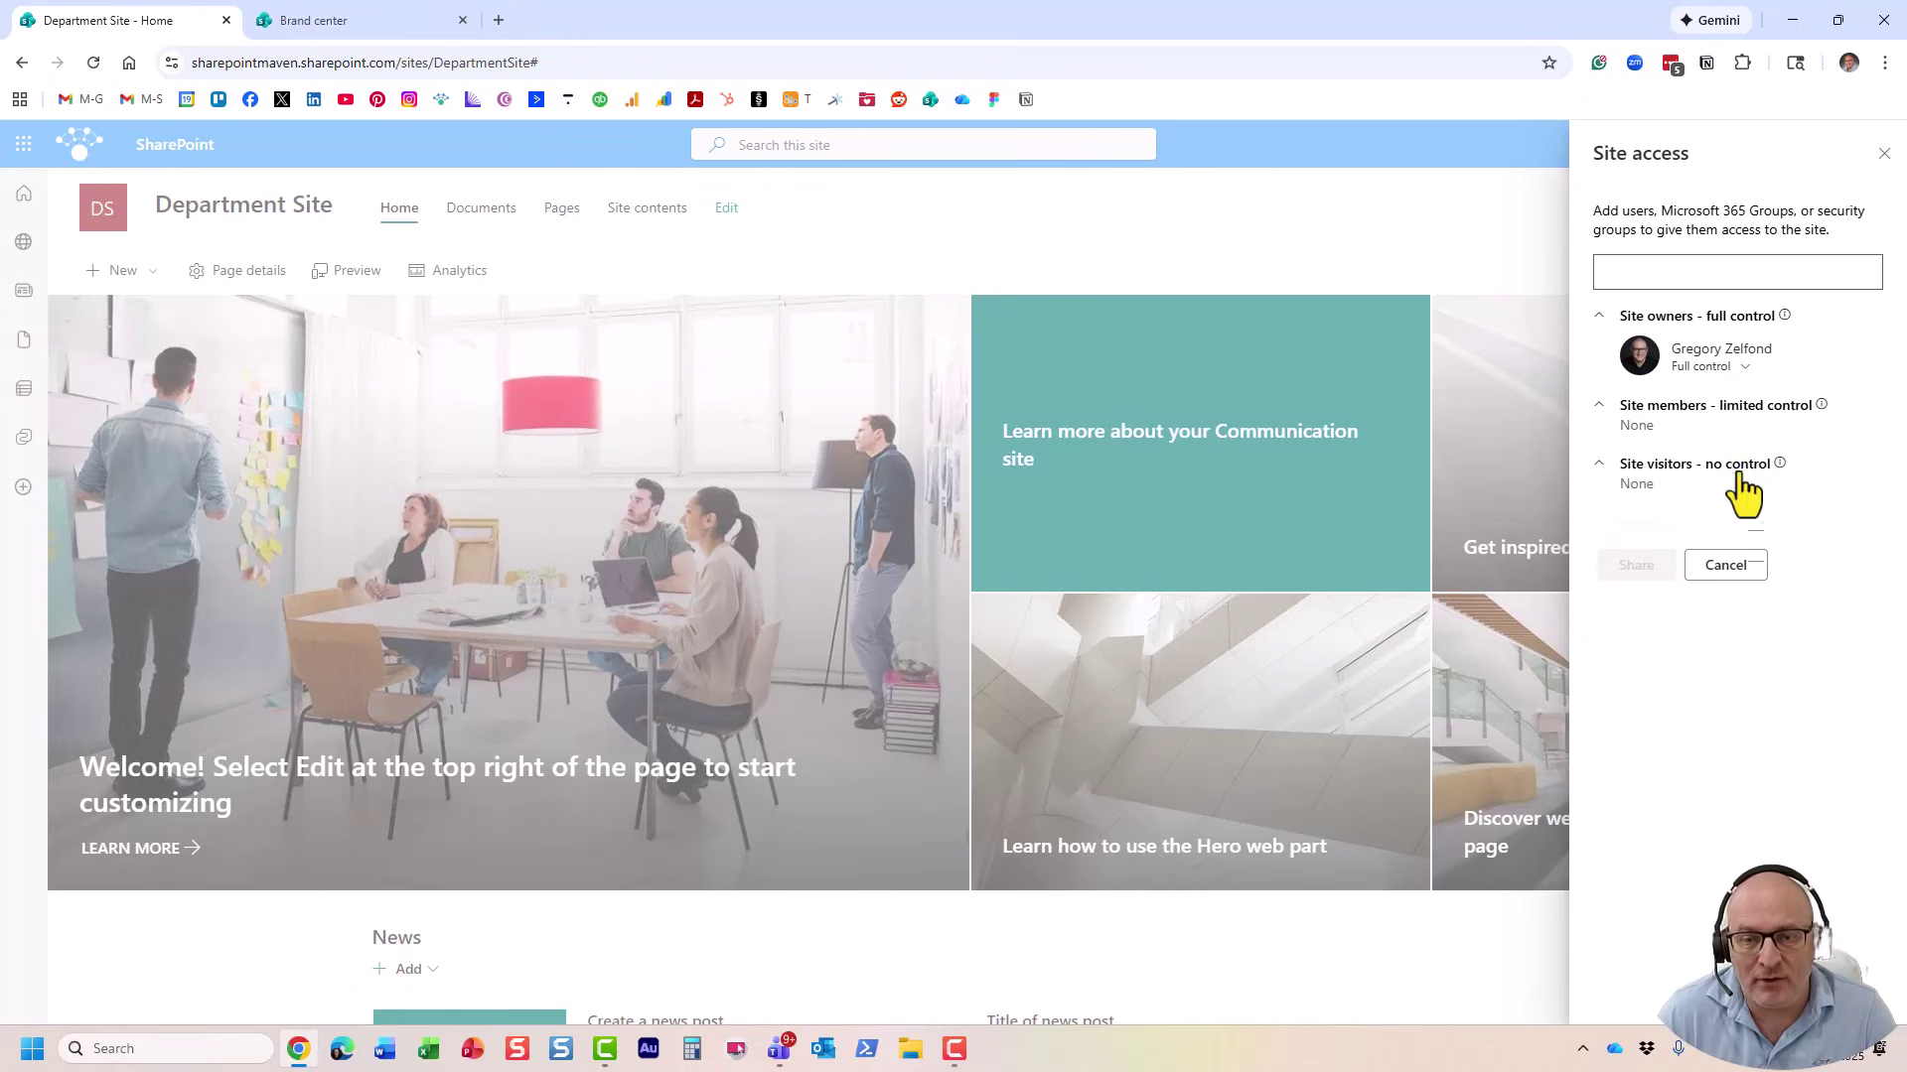
pyautogui.click(1733, 568)
pyautogui.click(1788, 145)
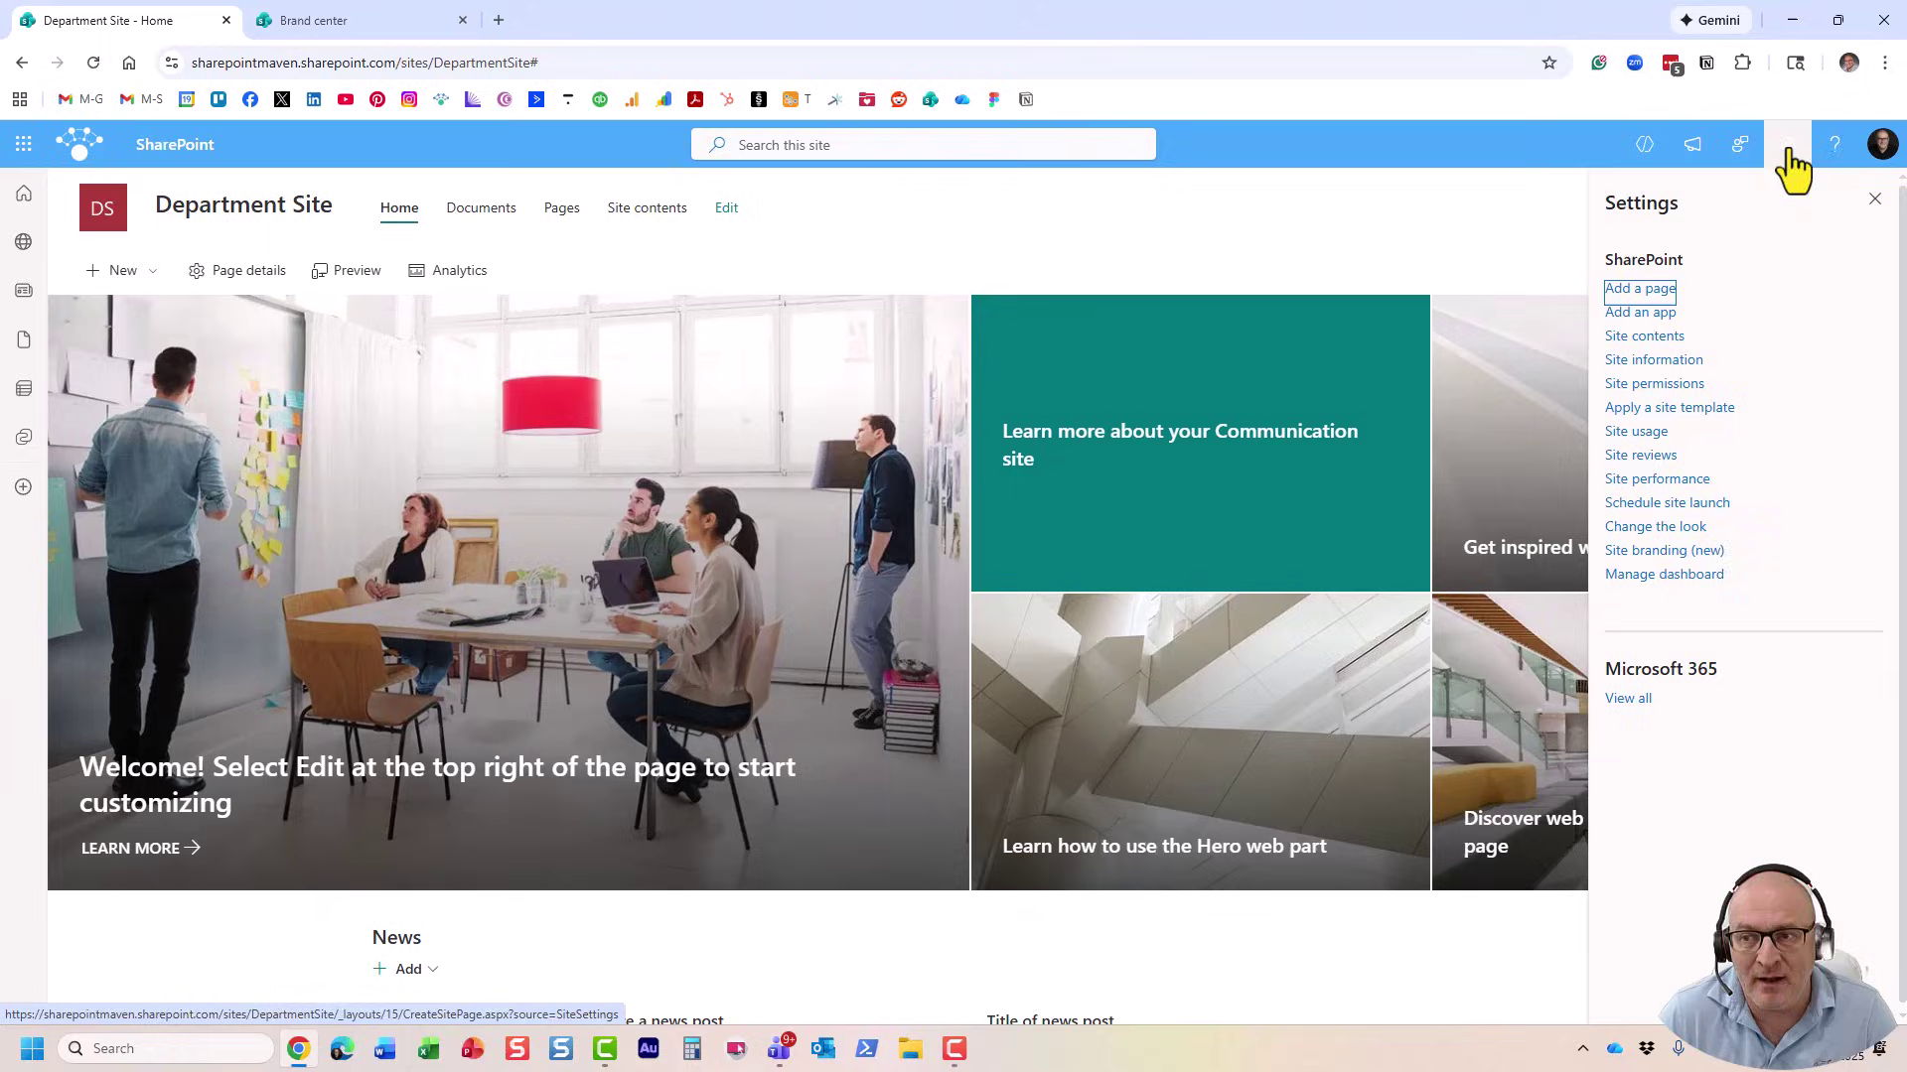
# On Site branding, check Font packages and Themes, then start a new theme's Add color list.
pyautogui.click(1673, 554)
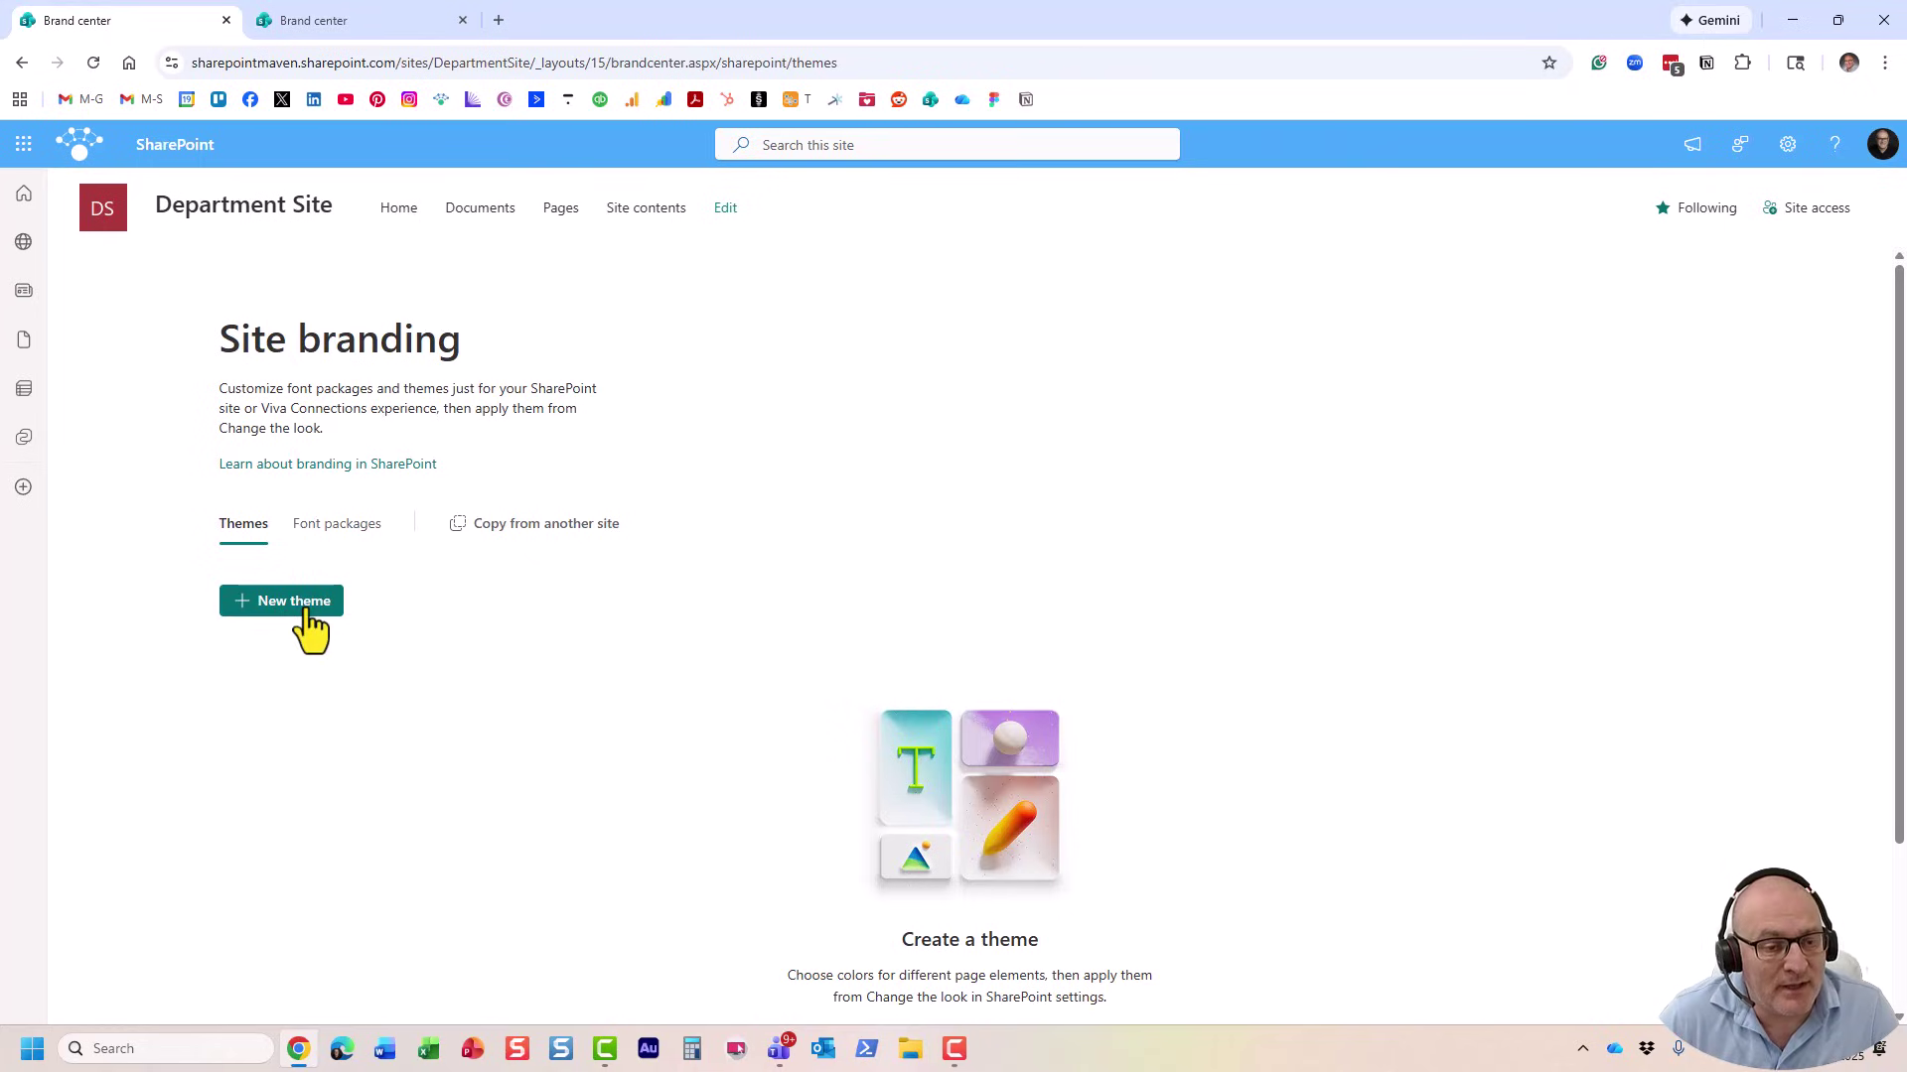
pyautogui.click(343, 528)
pyautogui.click(248, 531)
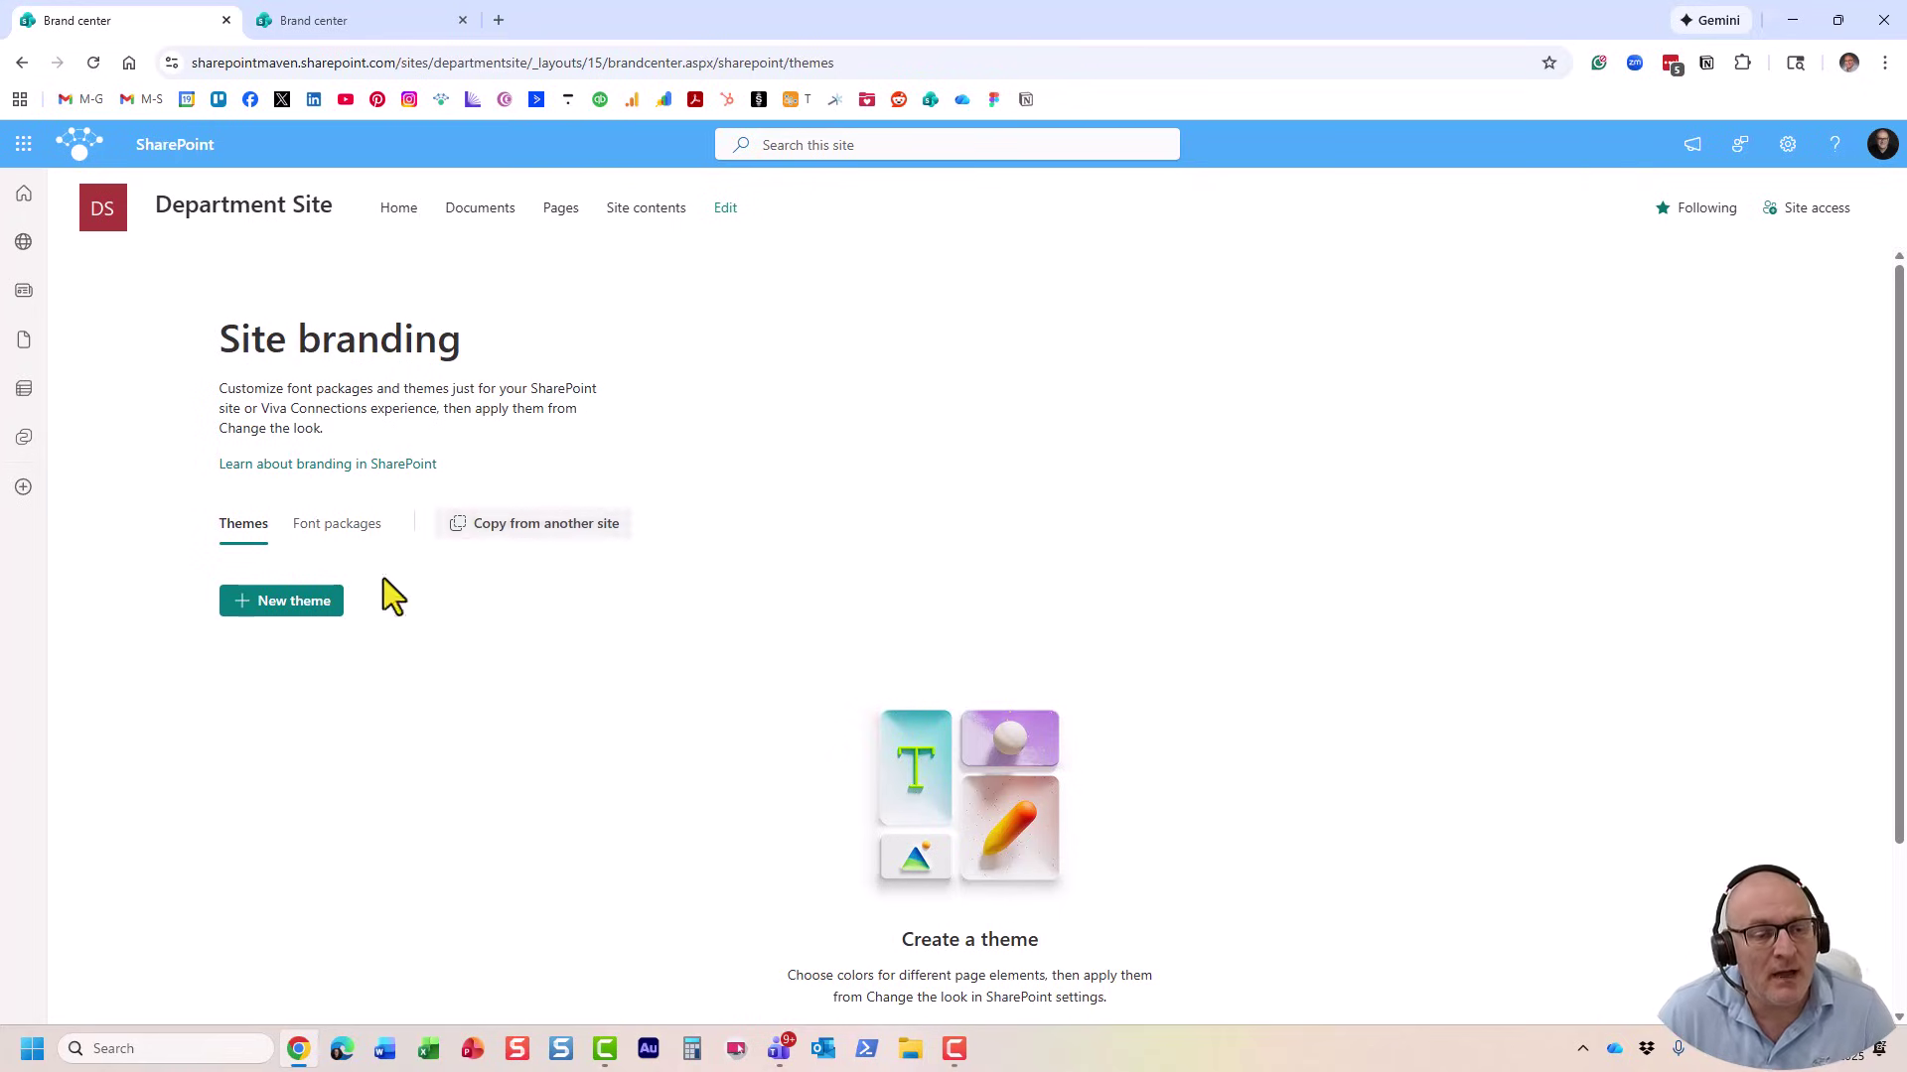
pyautogui.click(314, 627)
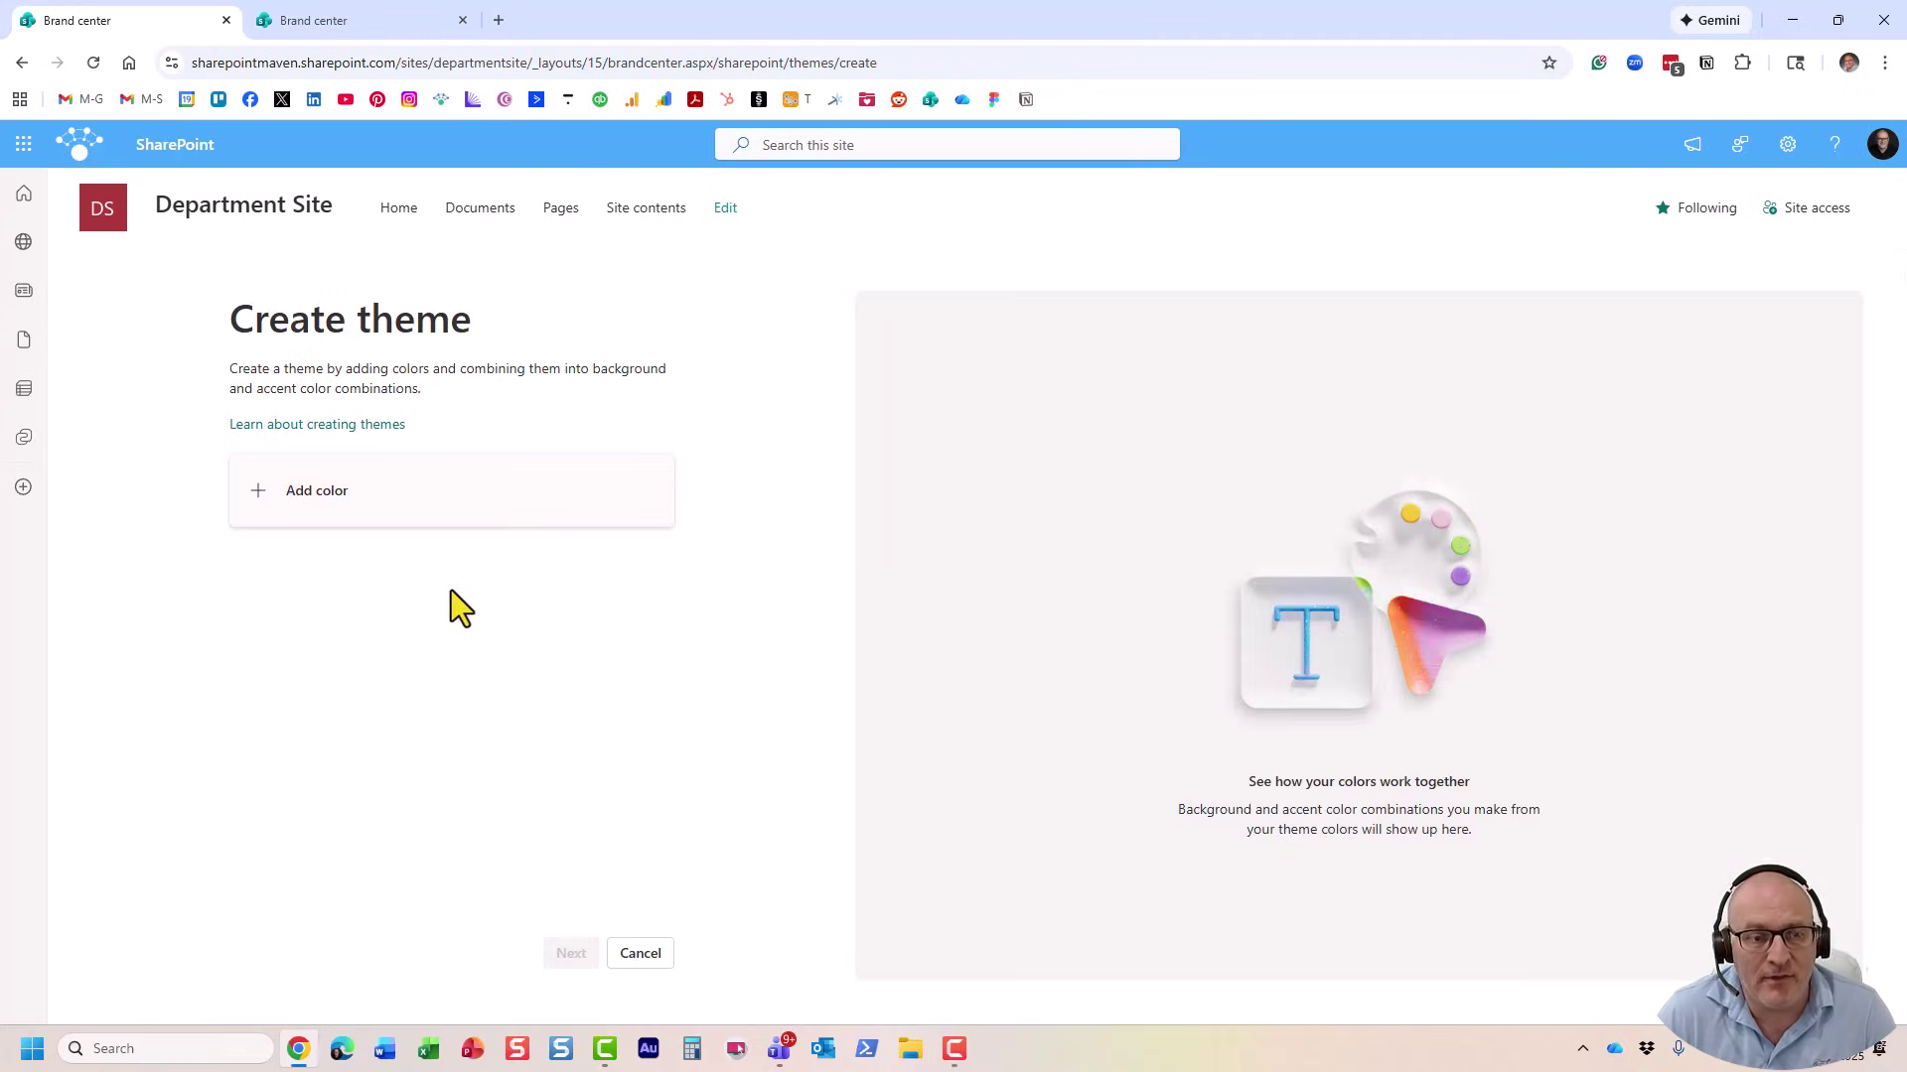
pyautogui.click(346, 524)
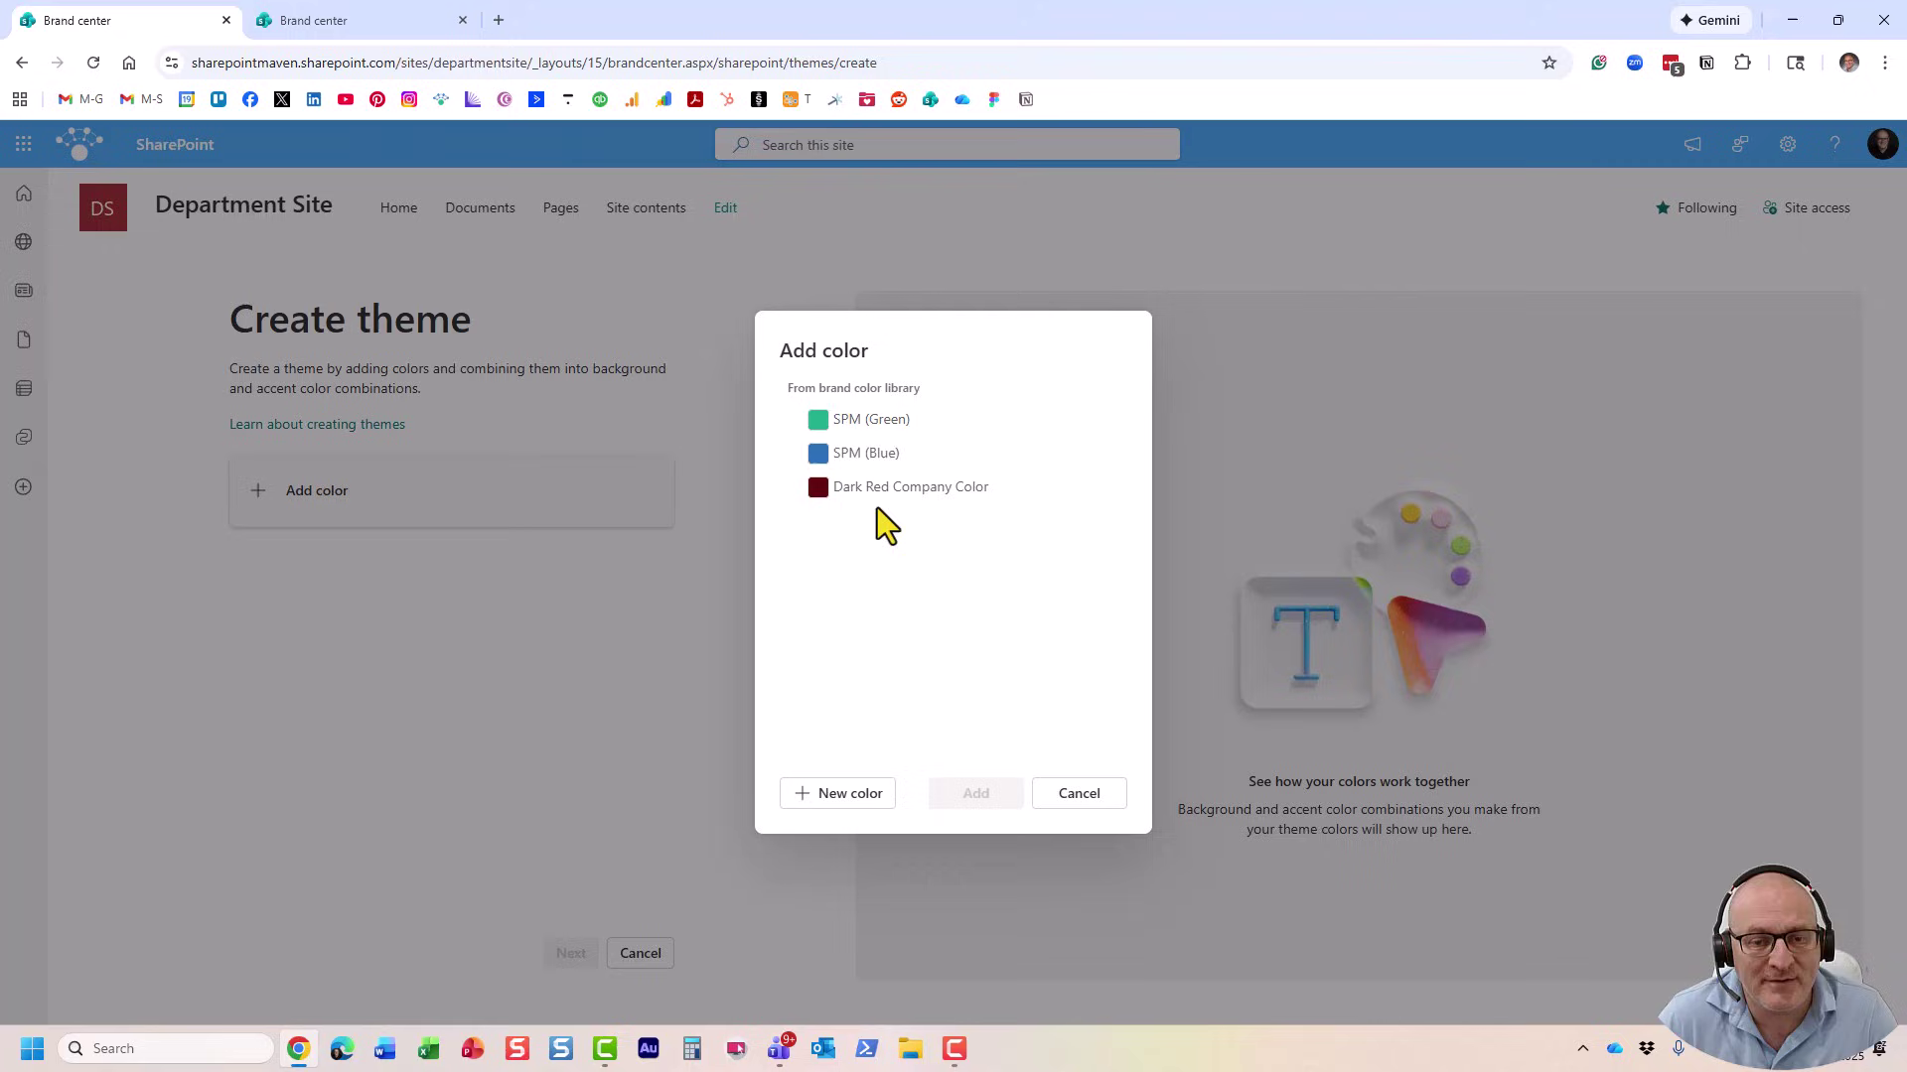
# Create a vivid custom red #E02D2D and add it as the theme's primary colour.
pyautogui.click(846, 794)
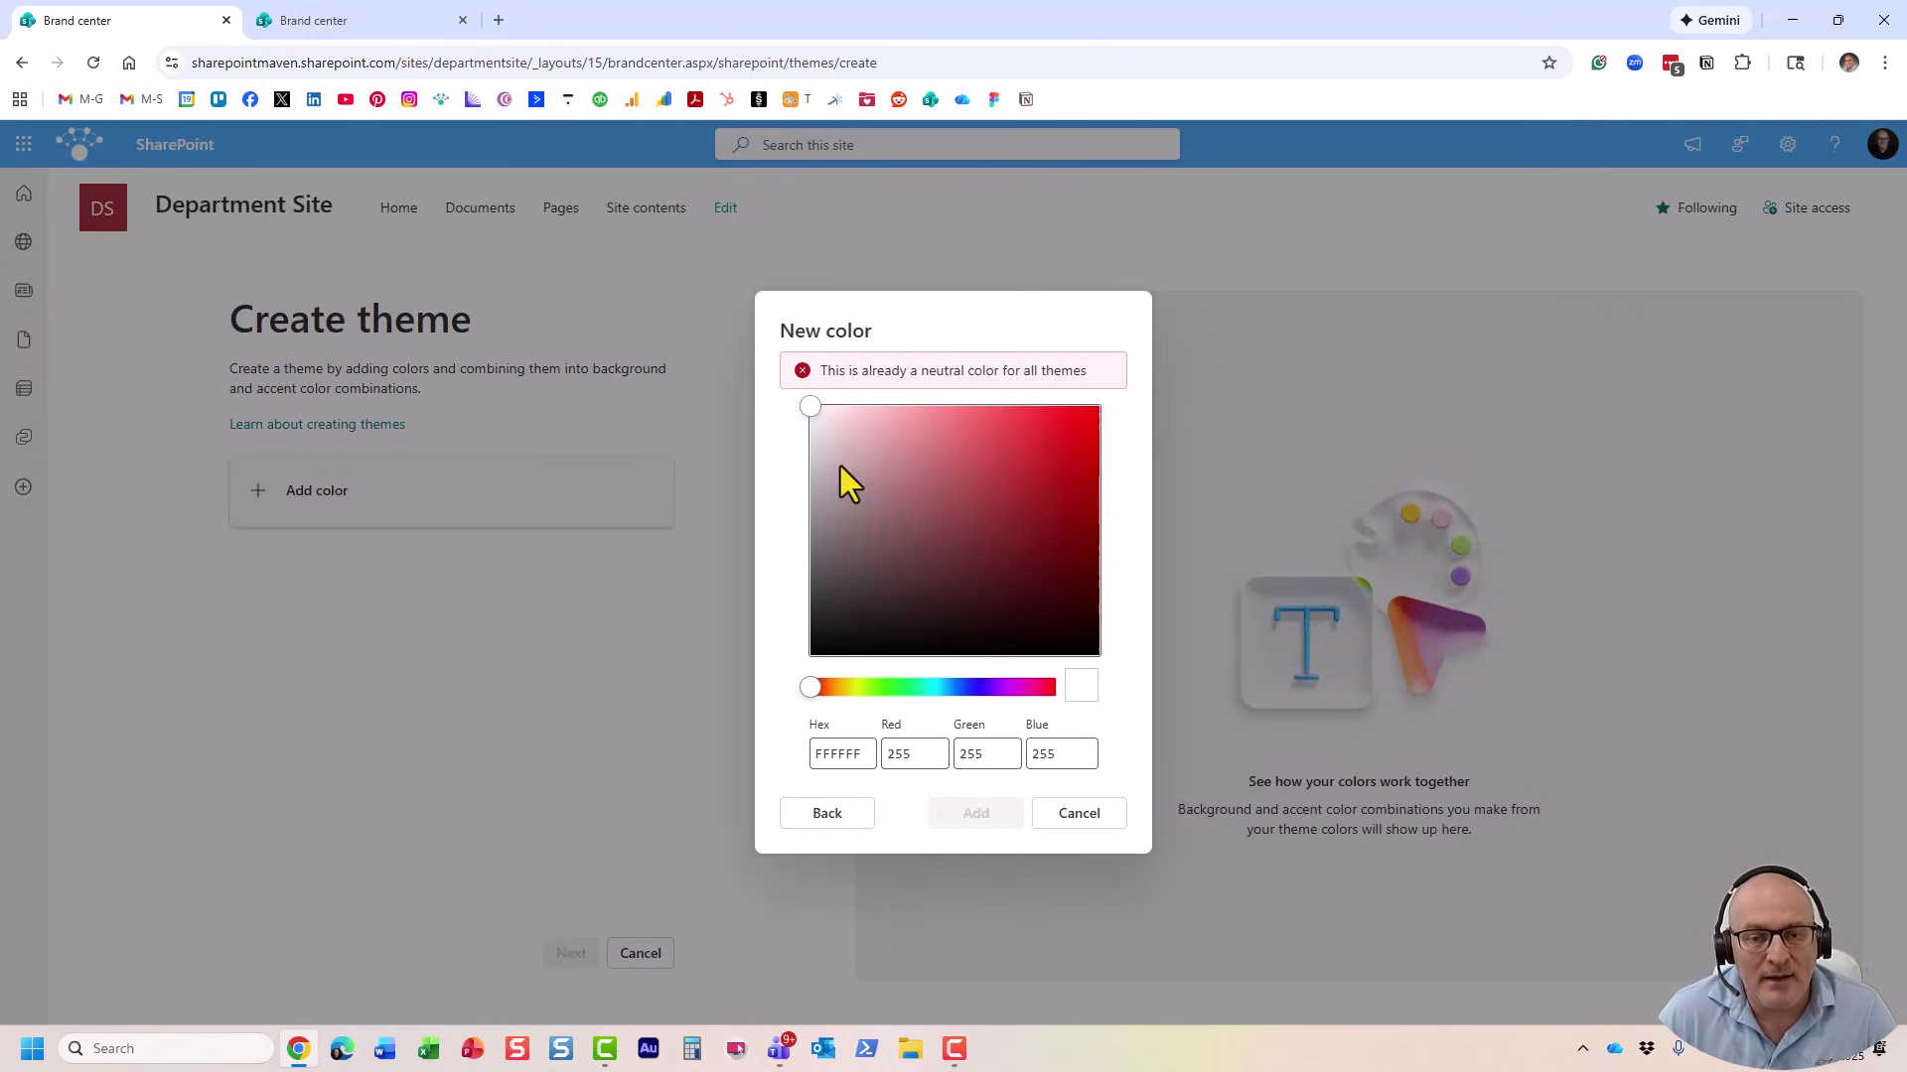
pyautogui.moveTo(830, 434)
pyautogui.mouseDown()
pyautogui.moveTo(1064, 417)
pyautogui.moveTo(1092, 469)
pyautogui.moveTo(959, 479)
pyautogui.moveTo(999, 441)
pyautogui.moveTo(962, 472)
pyautogui.mouseUp()
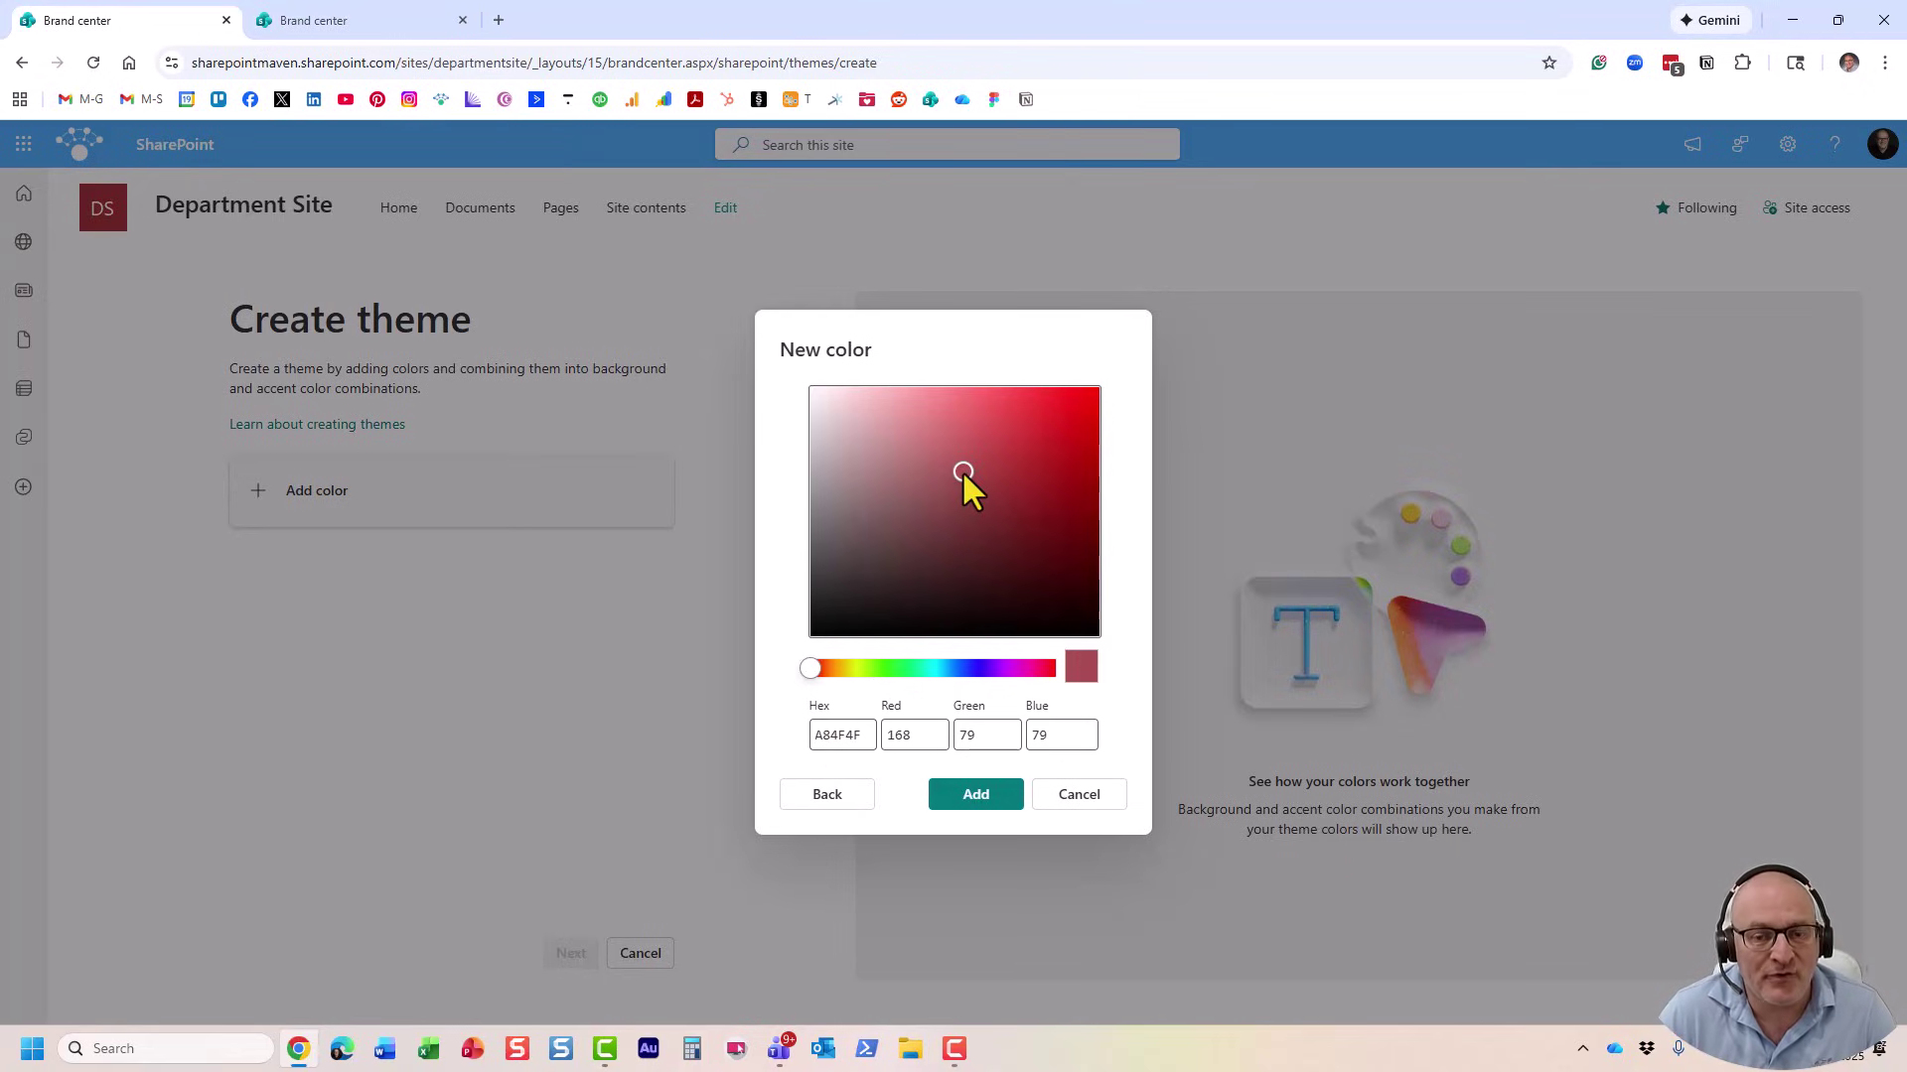
pyautogui.moveTo(961, 469)
pyautogui.mouseDown()
pyautogui.moveTo(981, 484)
pyautogui.moveTo(1011, 439)
pyautogui.moveTo(997, 397)
pyautogui.moveTo(1040, 397)
pyautogui.moveTo(1039, 414)
pyautogui.mouseUp()
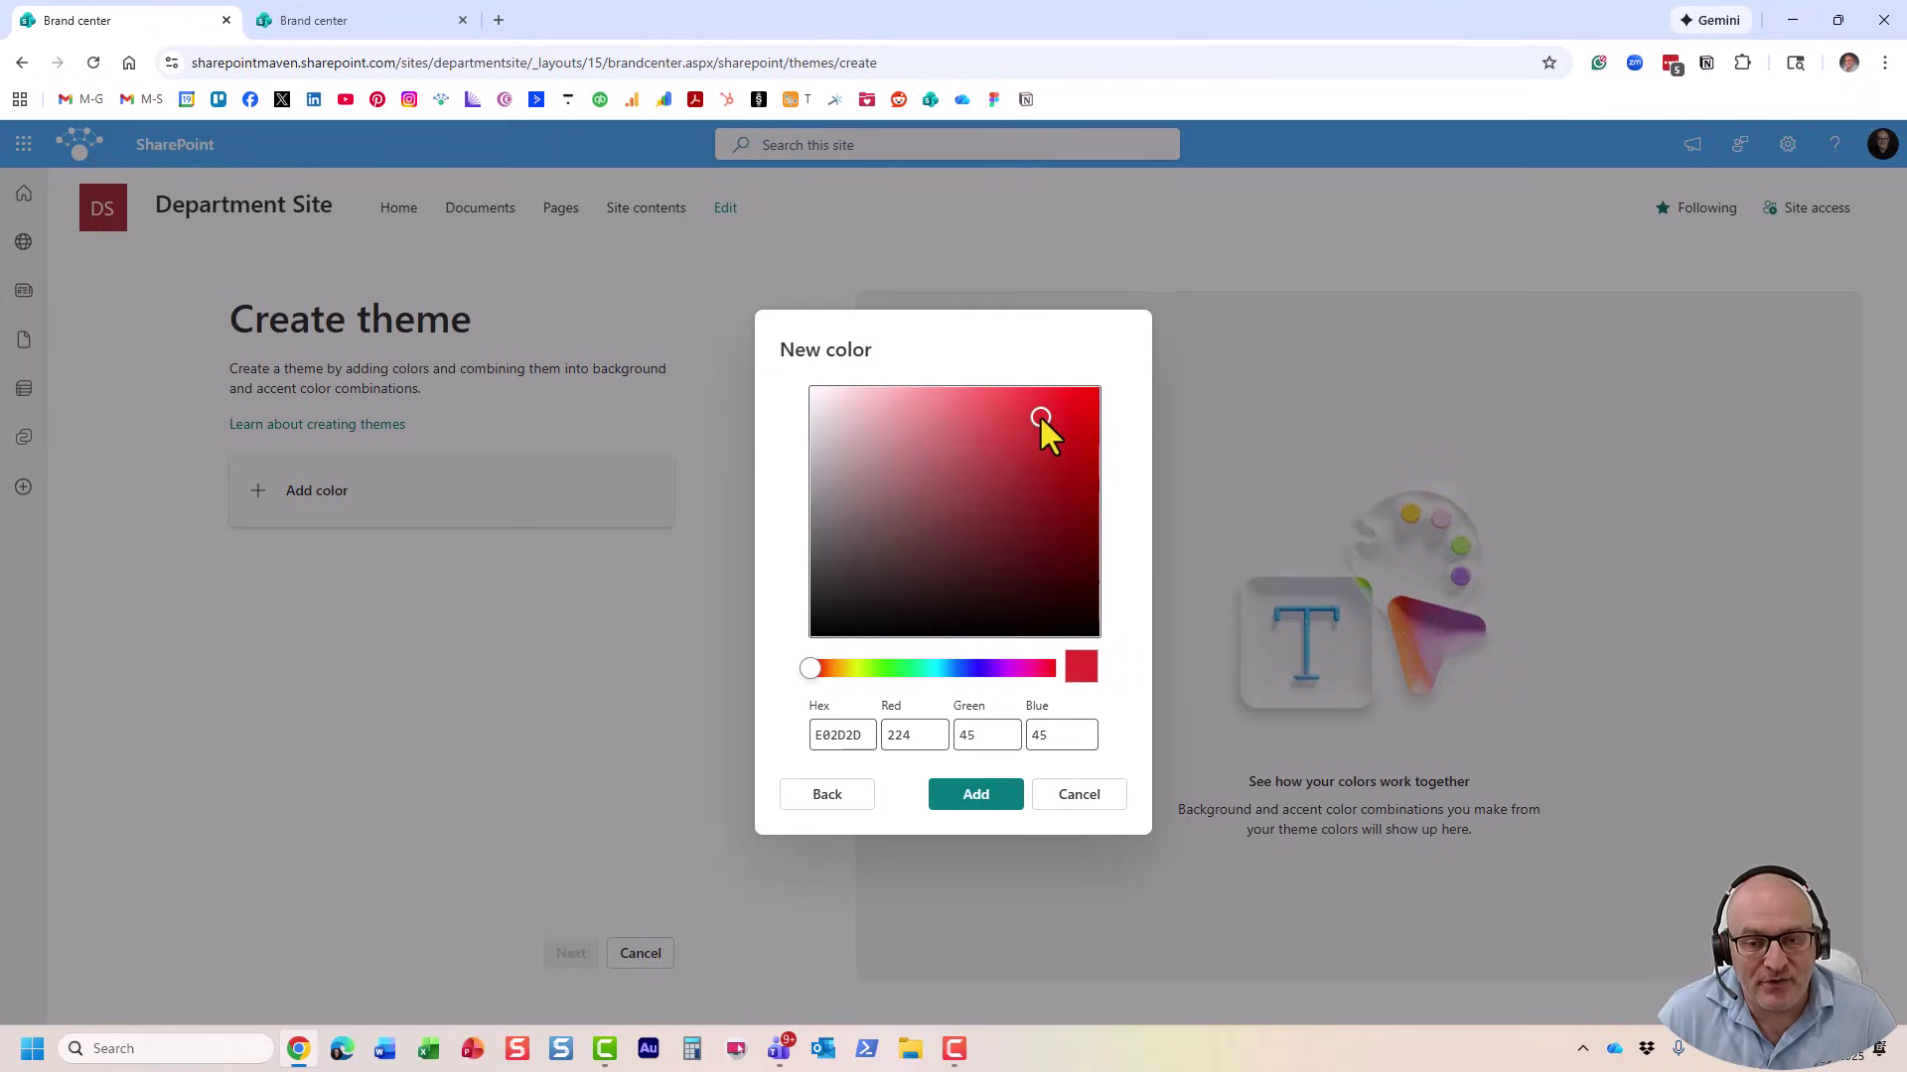
pyautogui.click(975, 797)
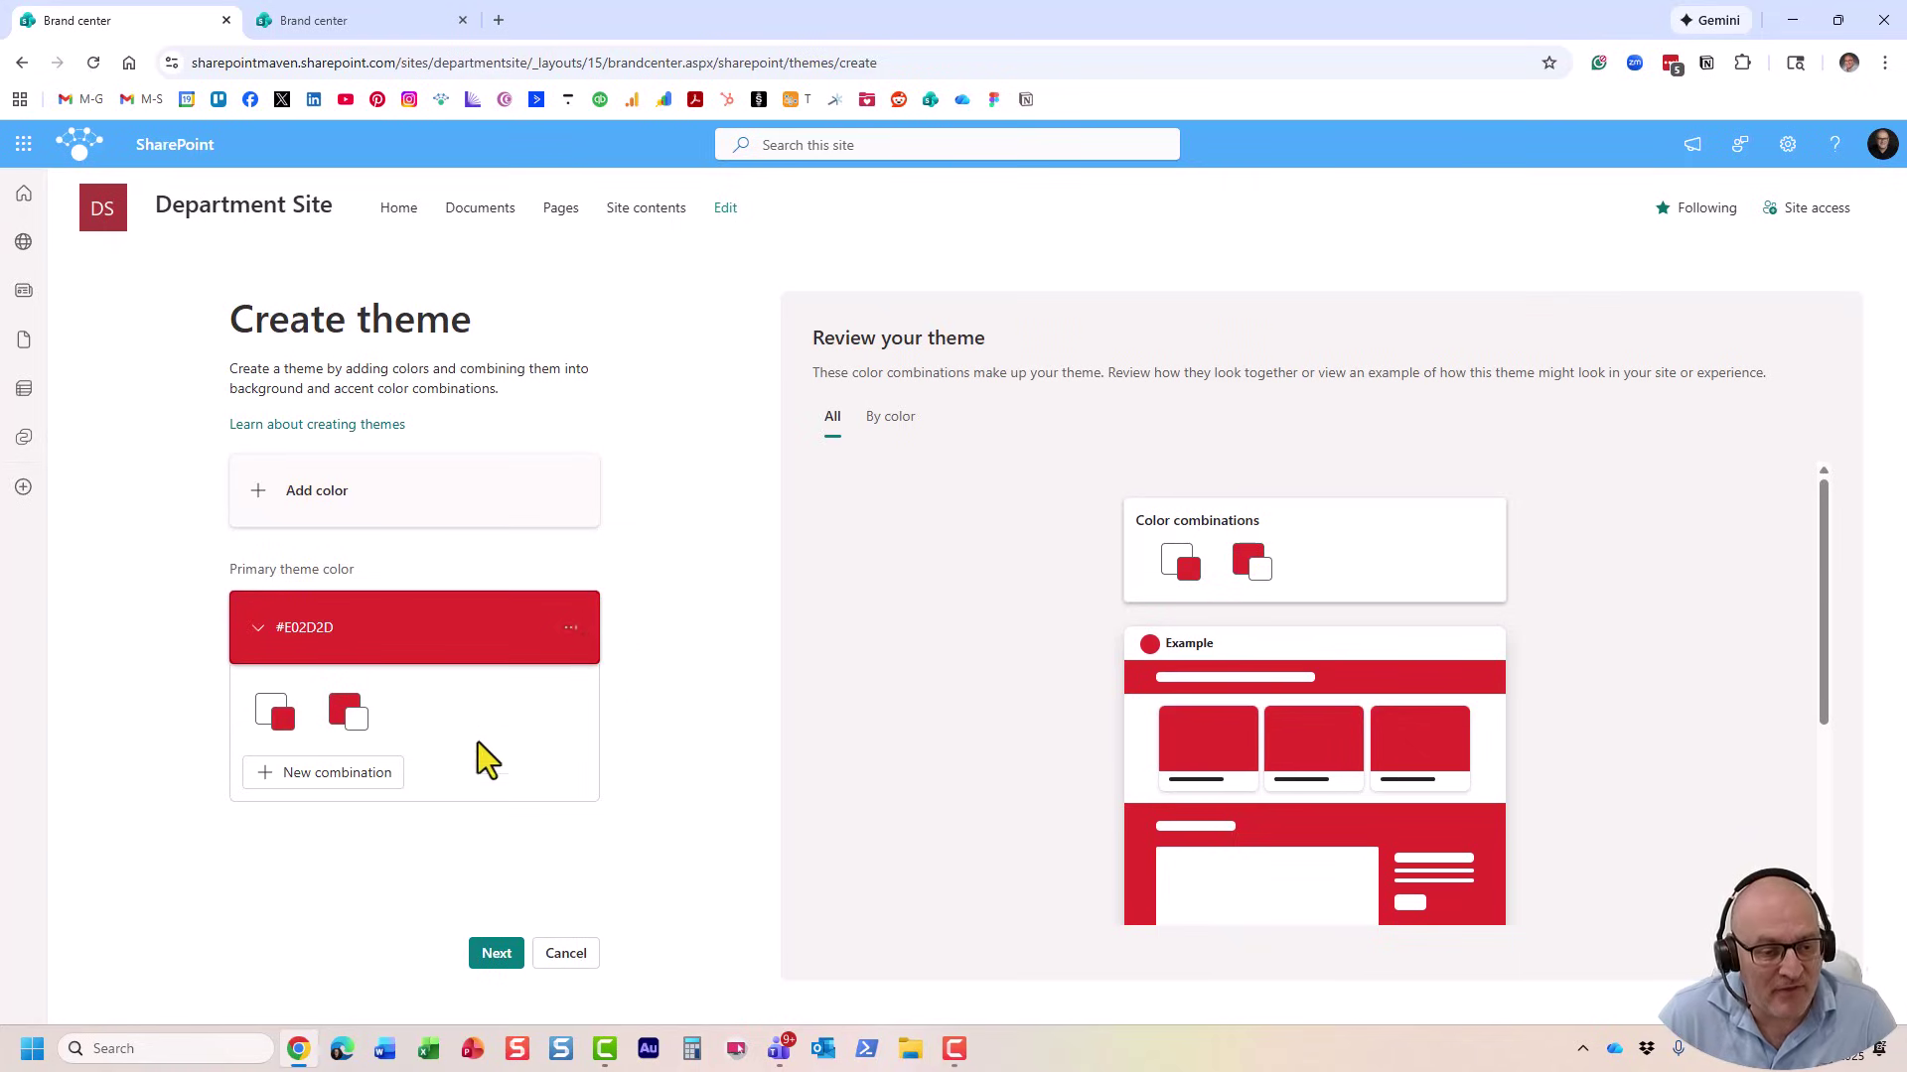
# Add a custom soft blue #78A0F0 as a secondary theme colour.
pyautogui.click(329, 508)
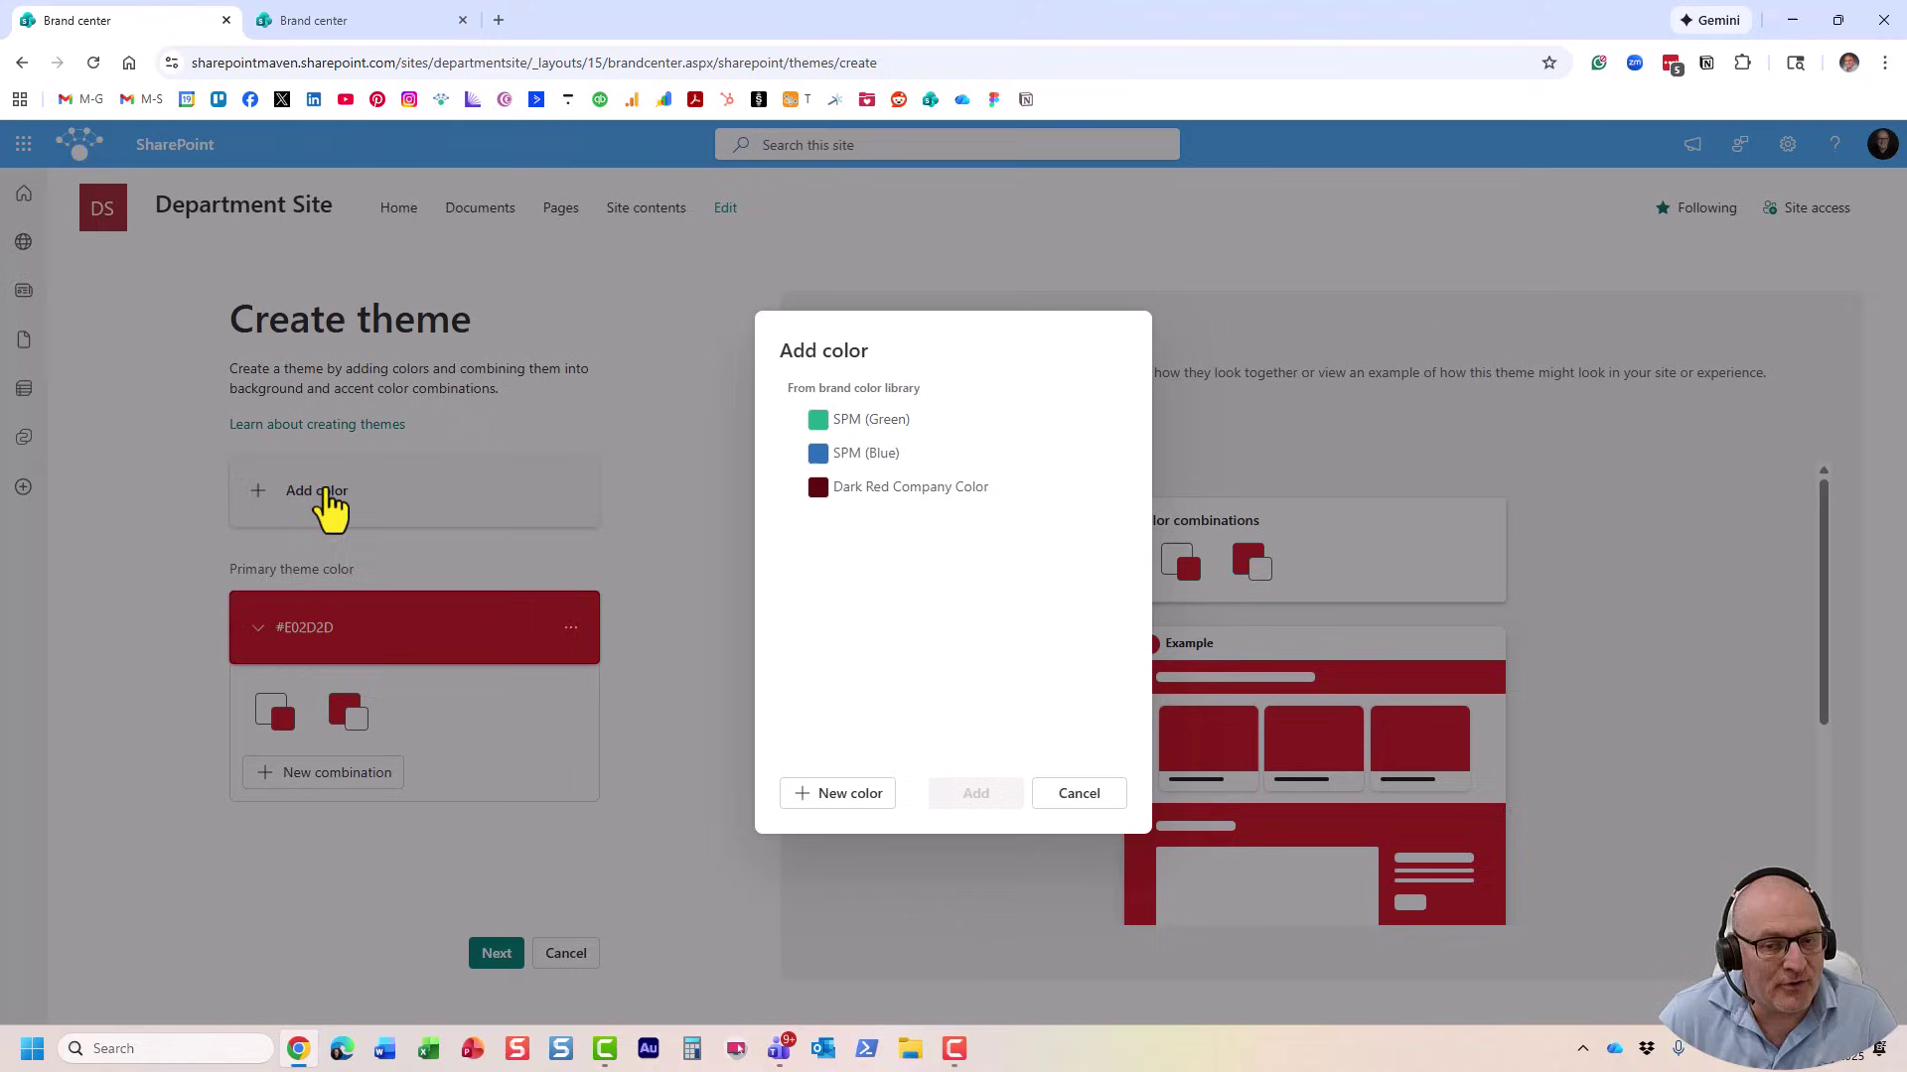
pyautogui.click(851, 792)
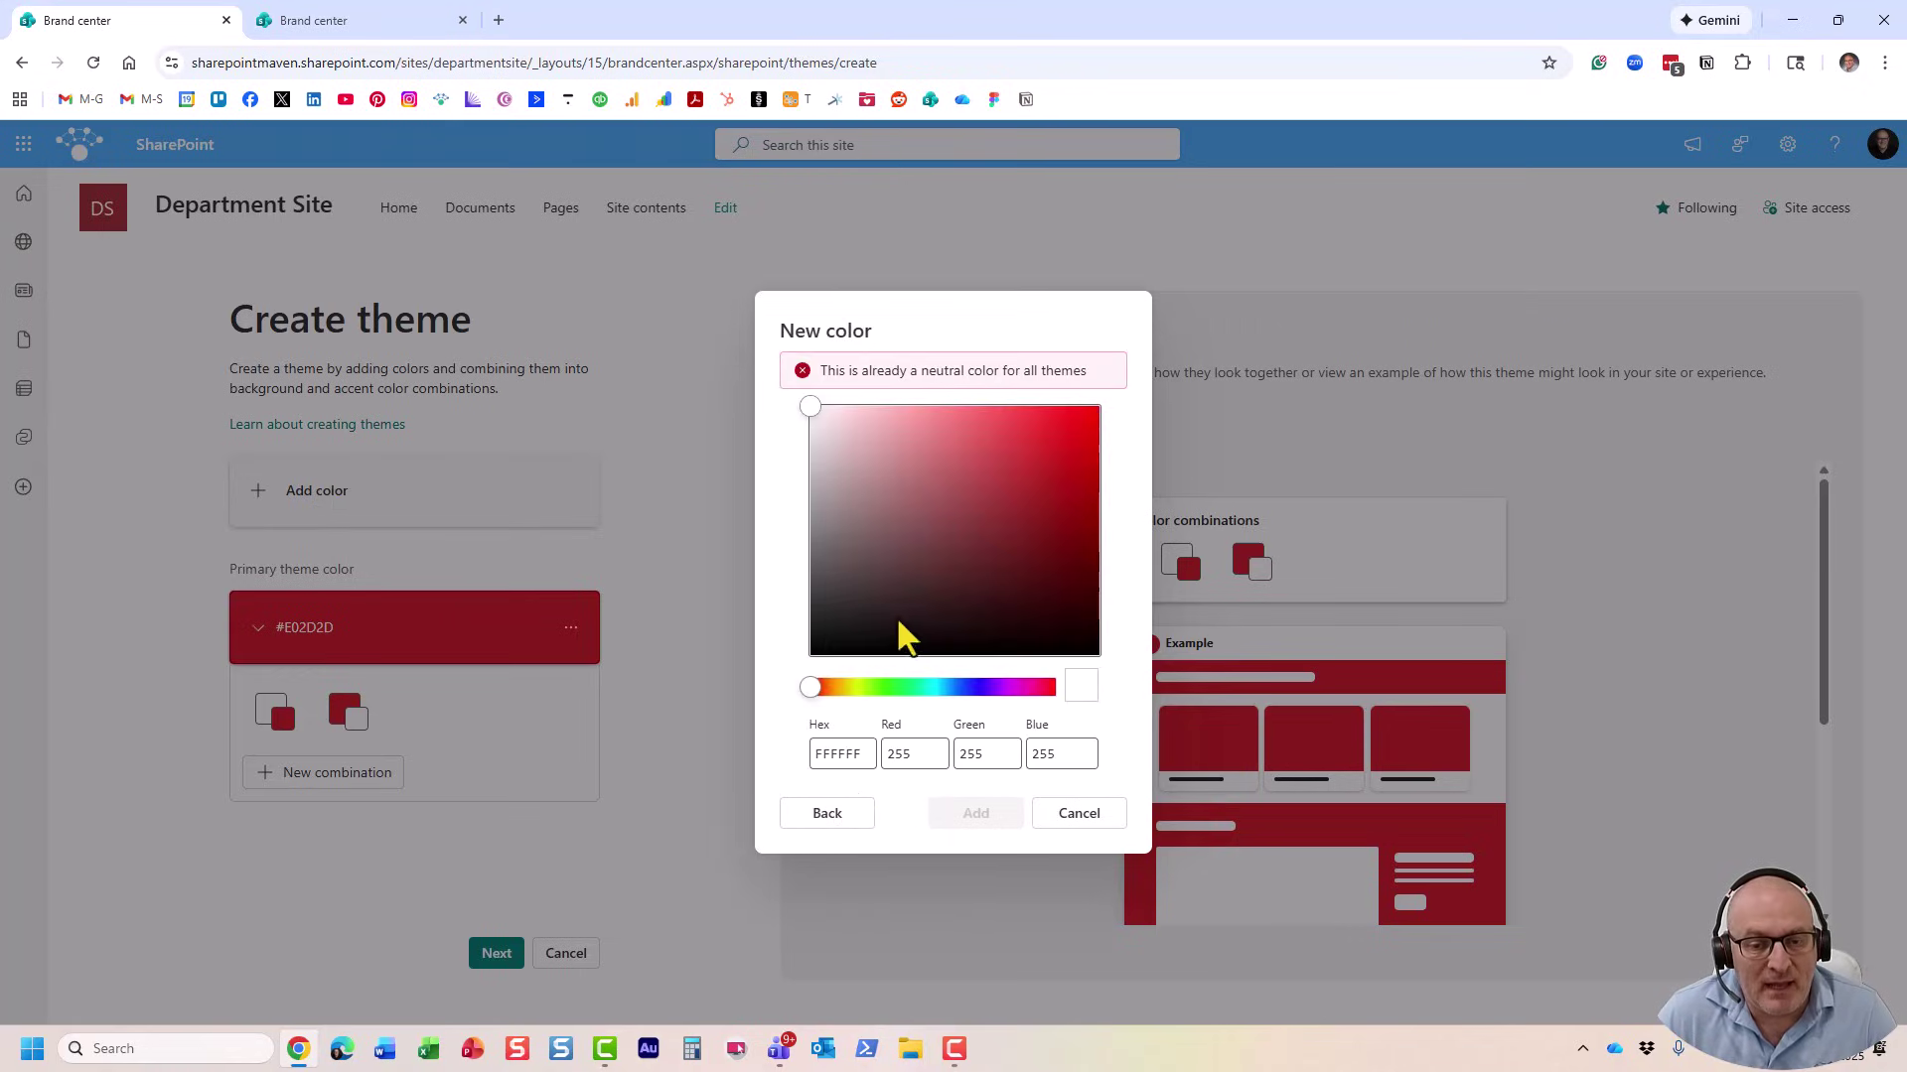
pyautogui.click(962, 689)
pyautogui.moveTo(830, 427); pyautogui.dragTo(956, 403)
pyautogui.click(982, 797)
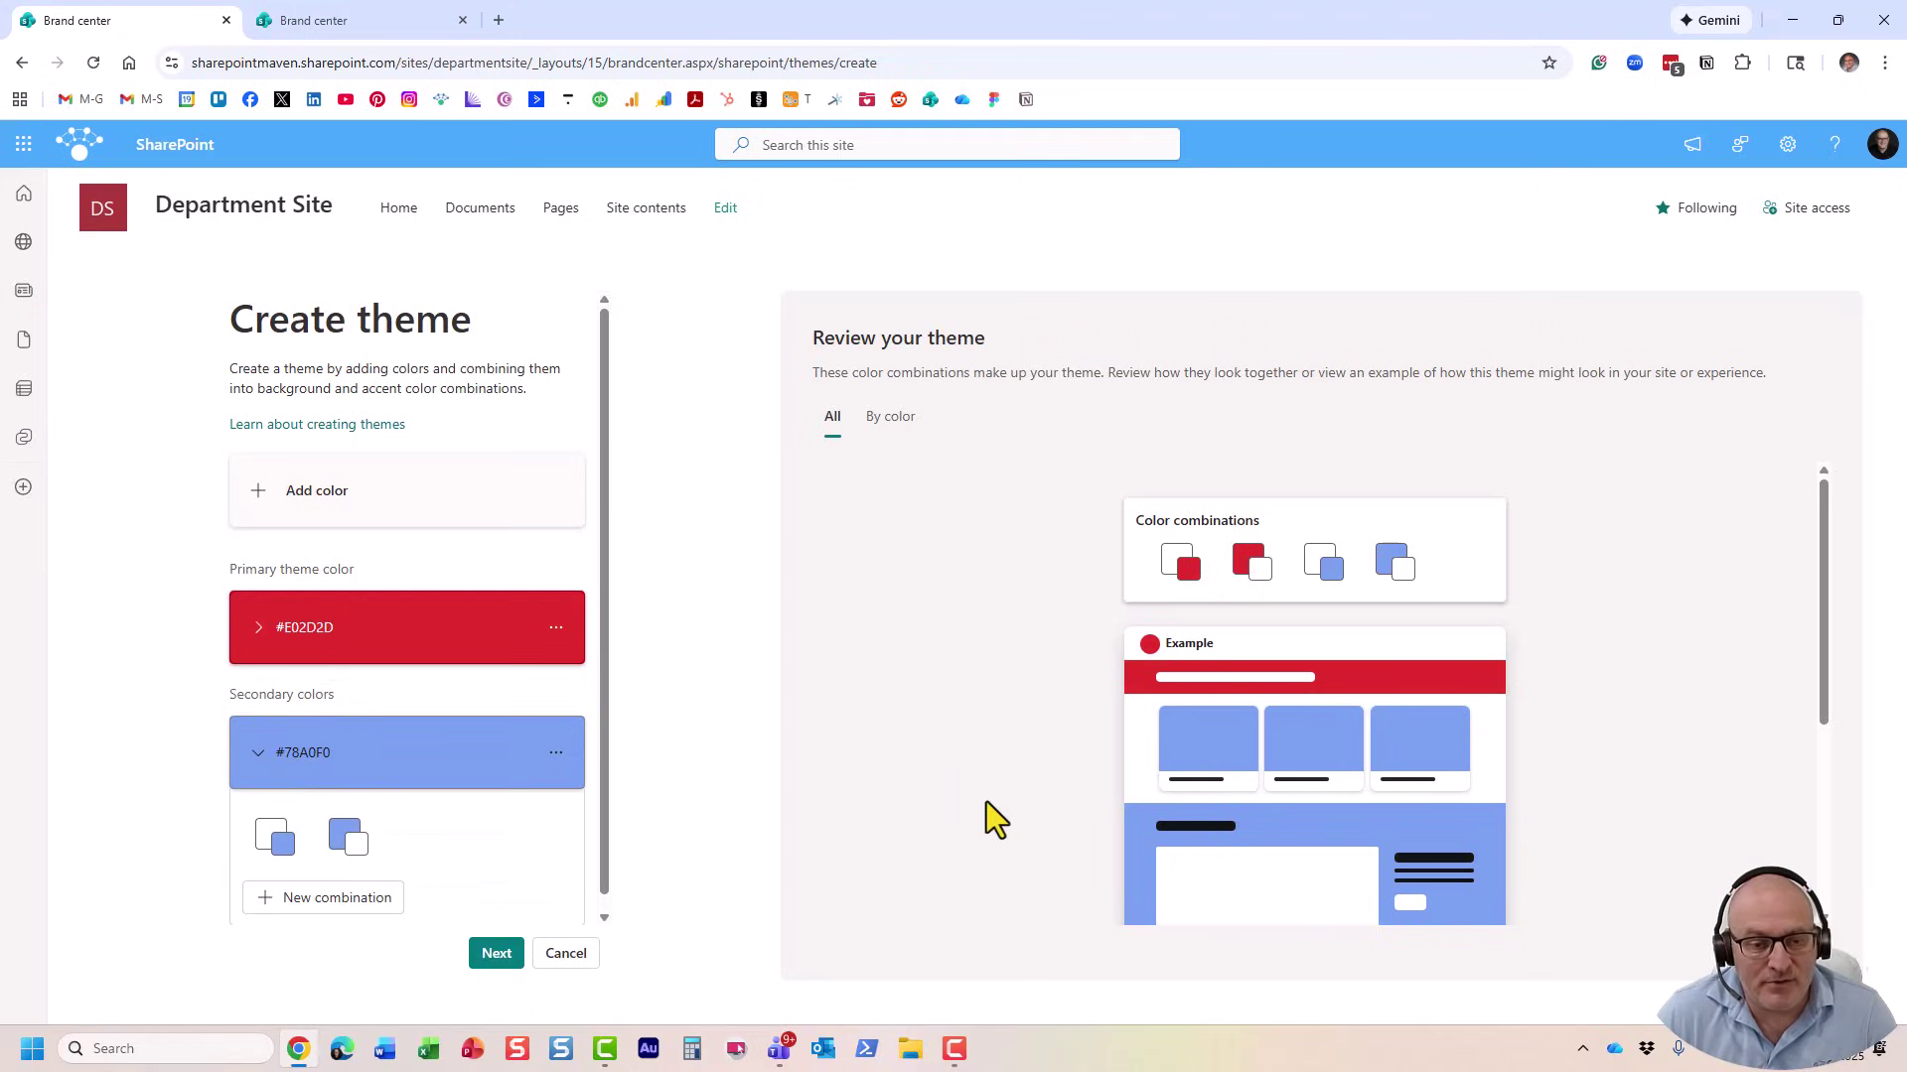
# Add a custom green #5D996B as a secondary colour and preview the blue's combinations.
pyautogui.click(291, 492)
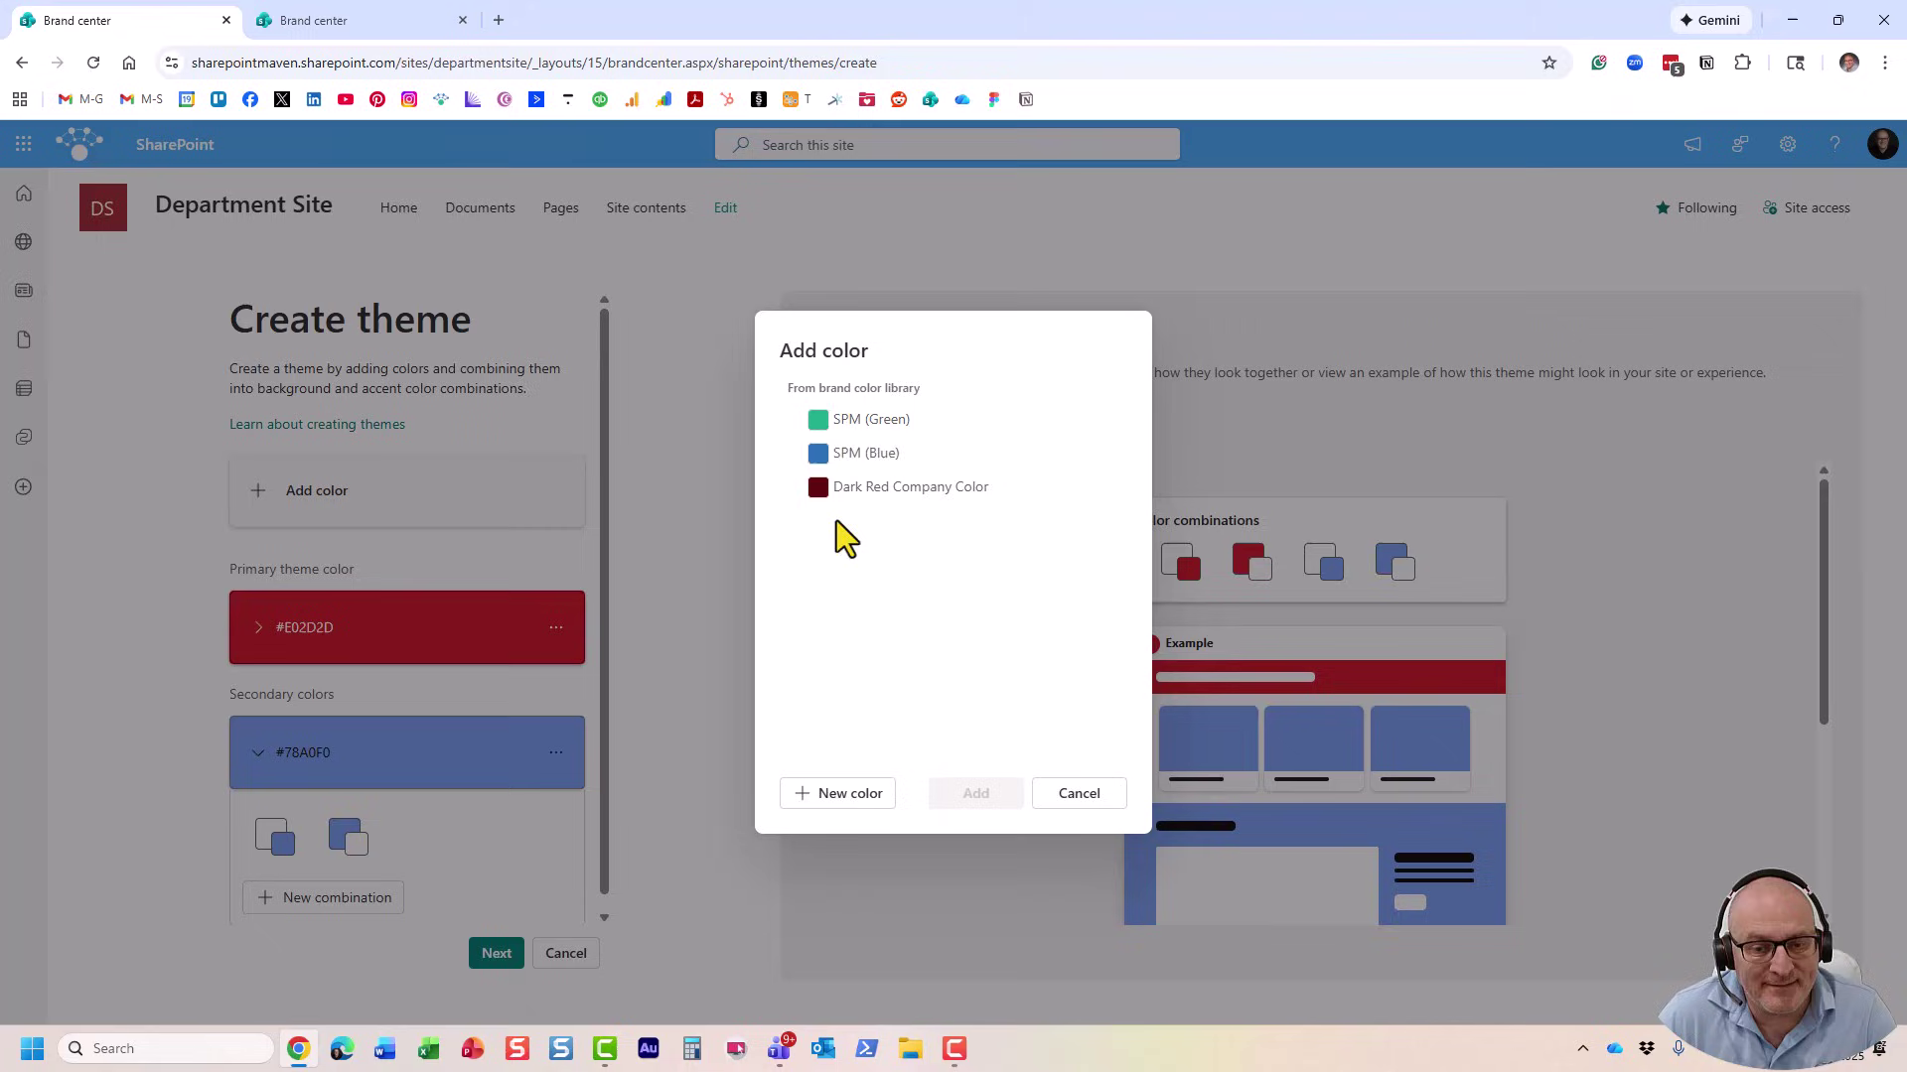
pyautogui.click(842, 799)
pyautogui.moveTo(813, 409); pyautogui.dragTo(937, 520)
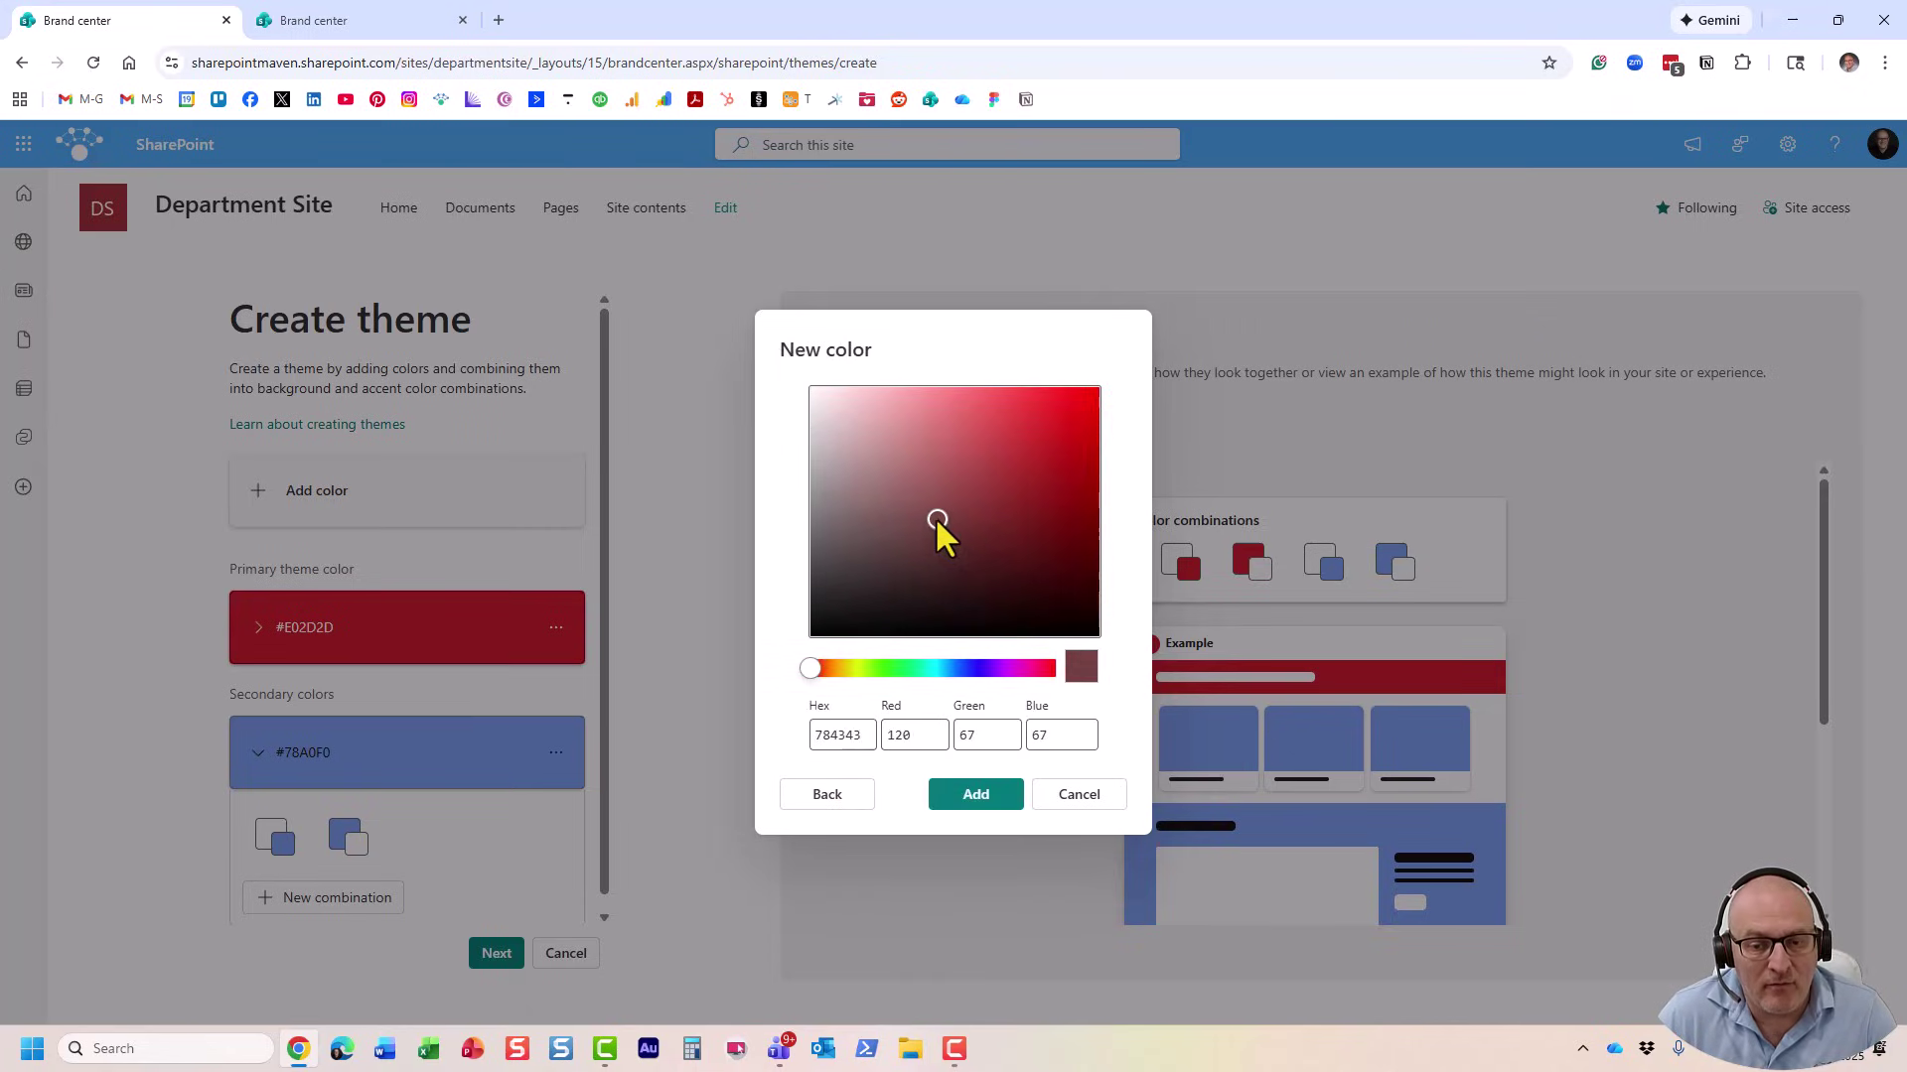
pyautogui.click(901, 668)
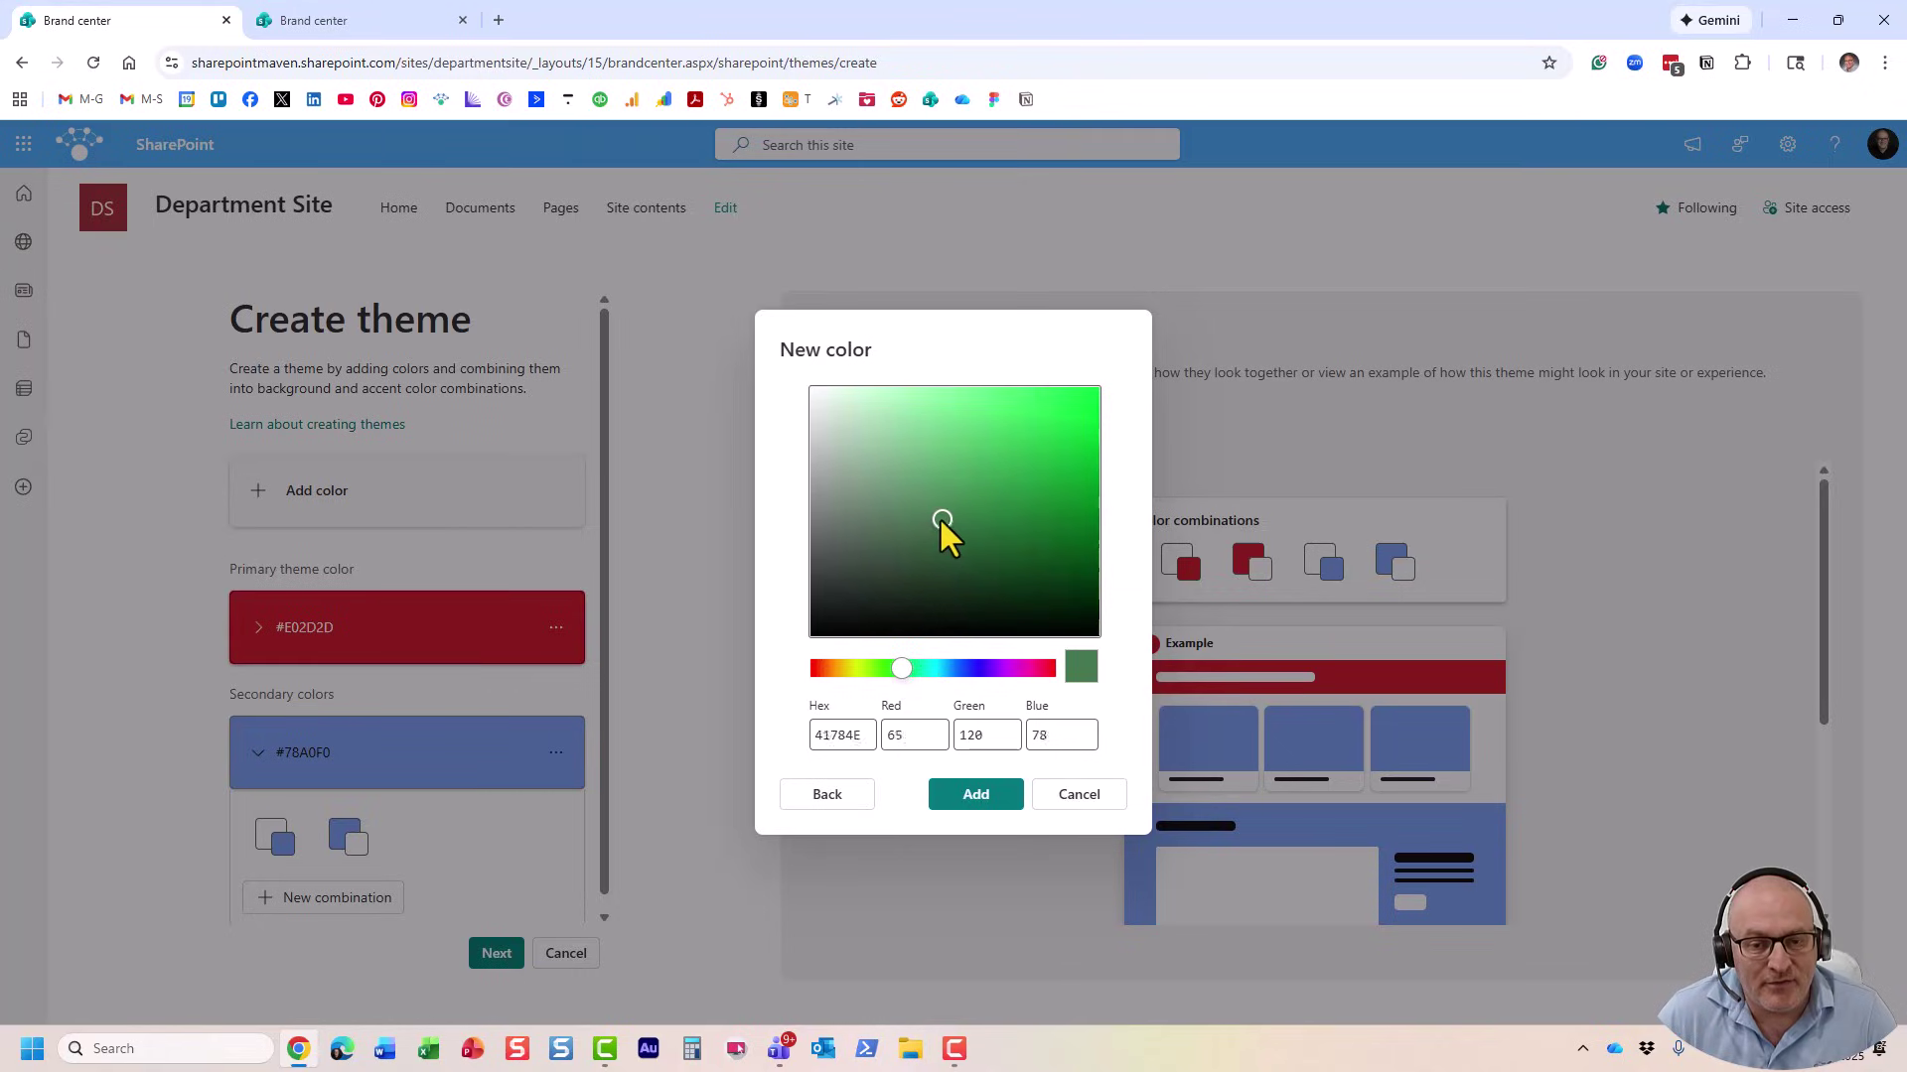
pyautogui.click(981, 803)
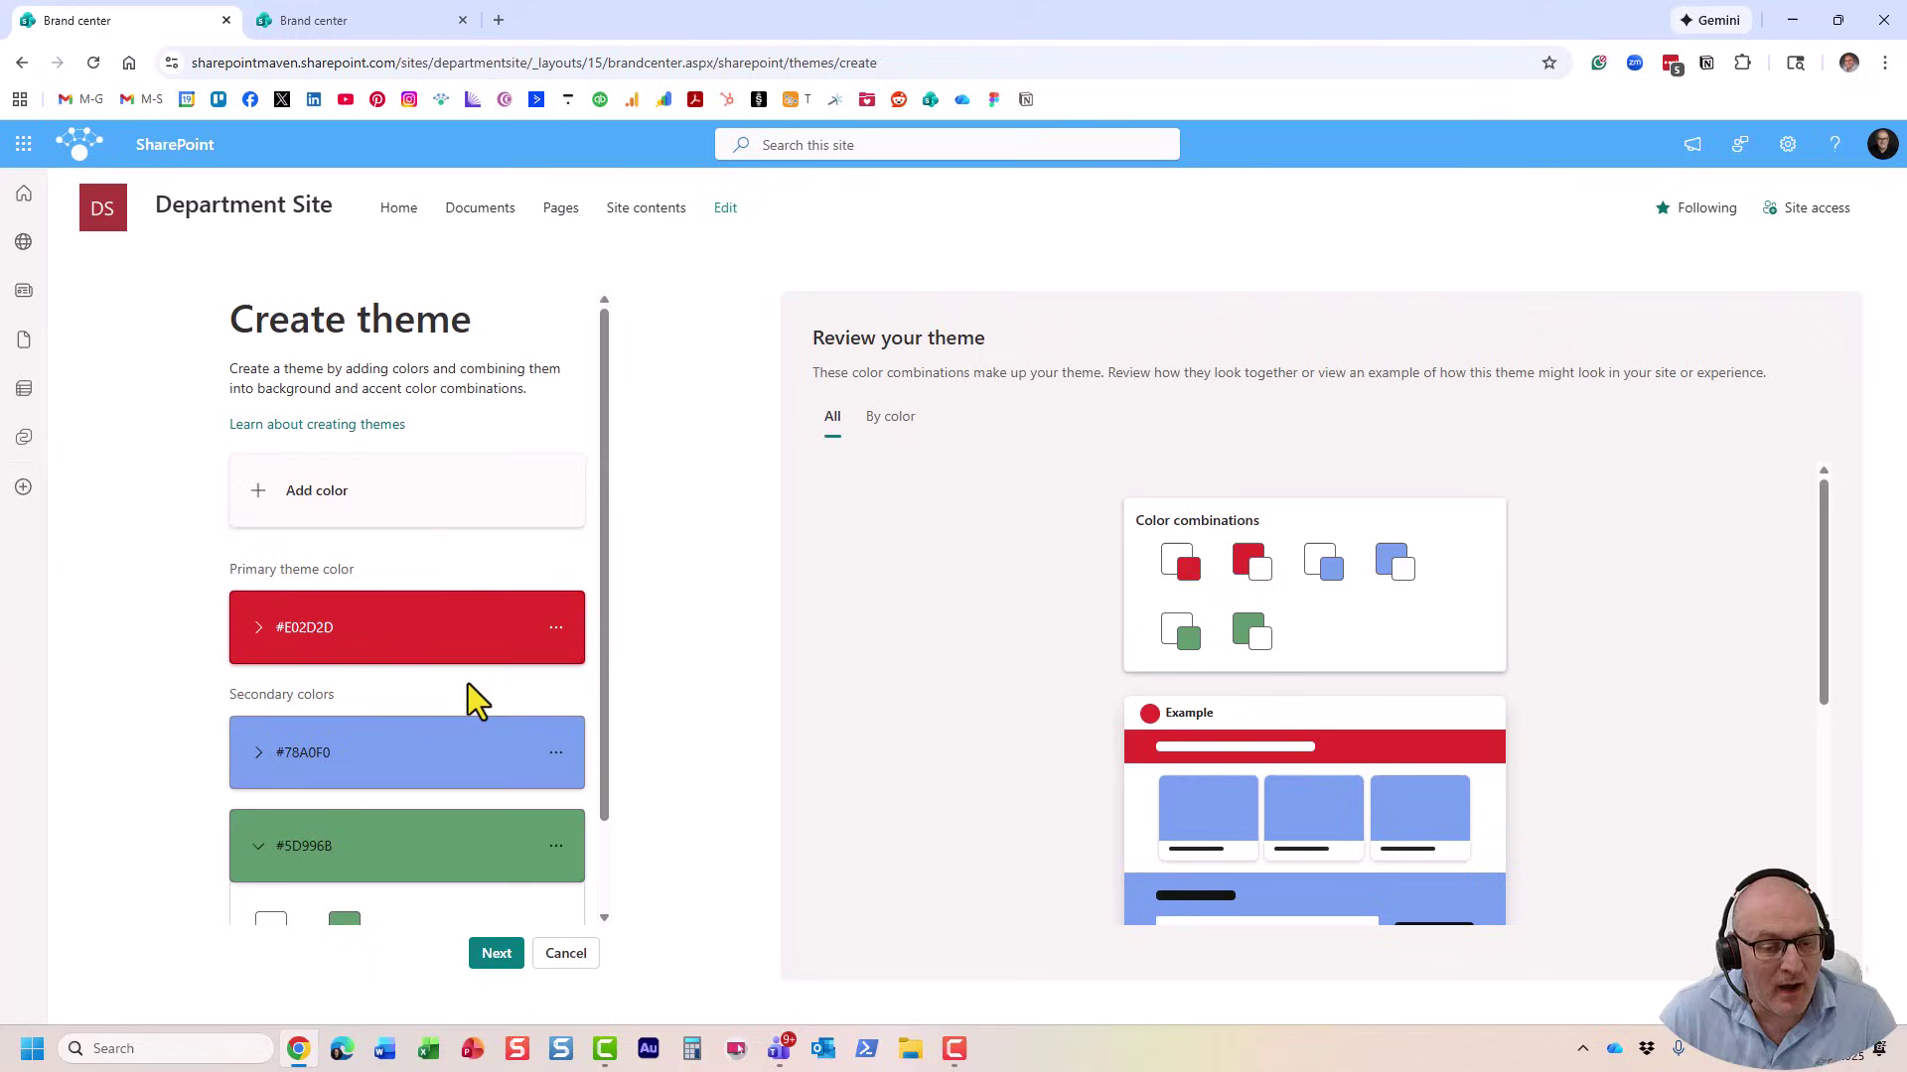
pyautogui.scroll(-2, 522, 891)
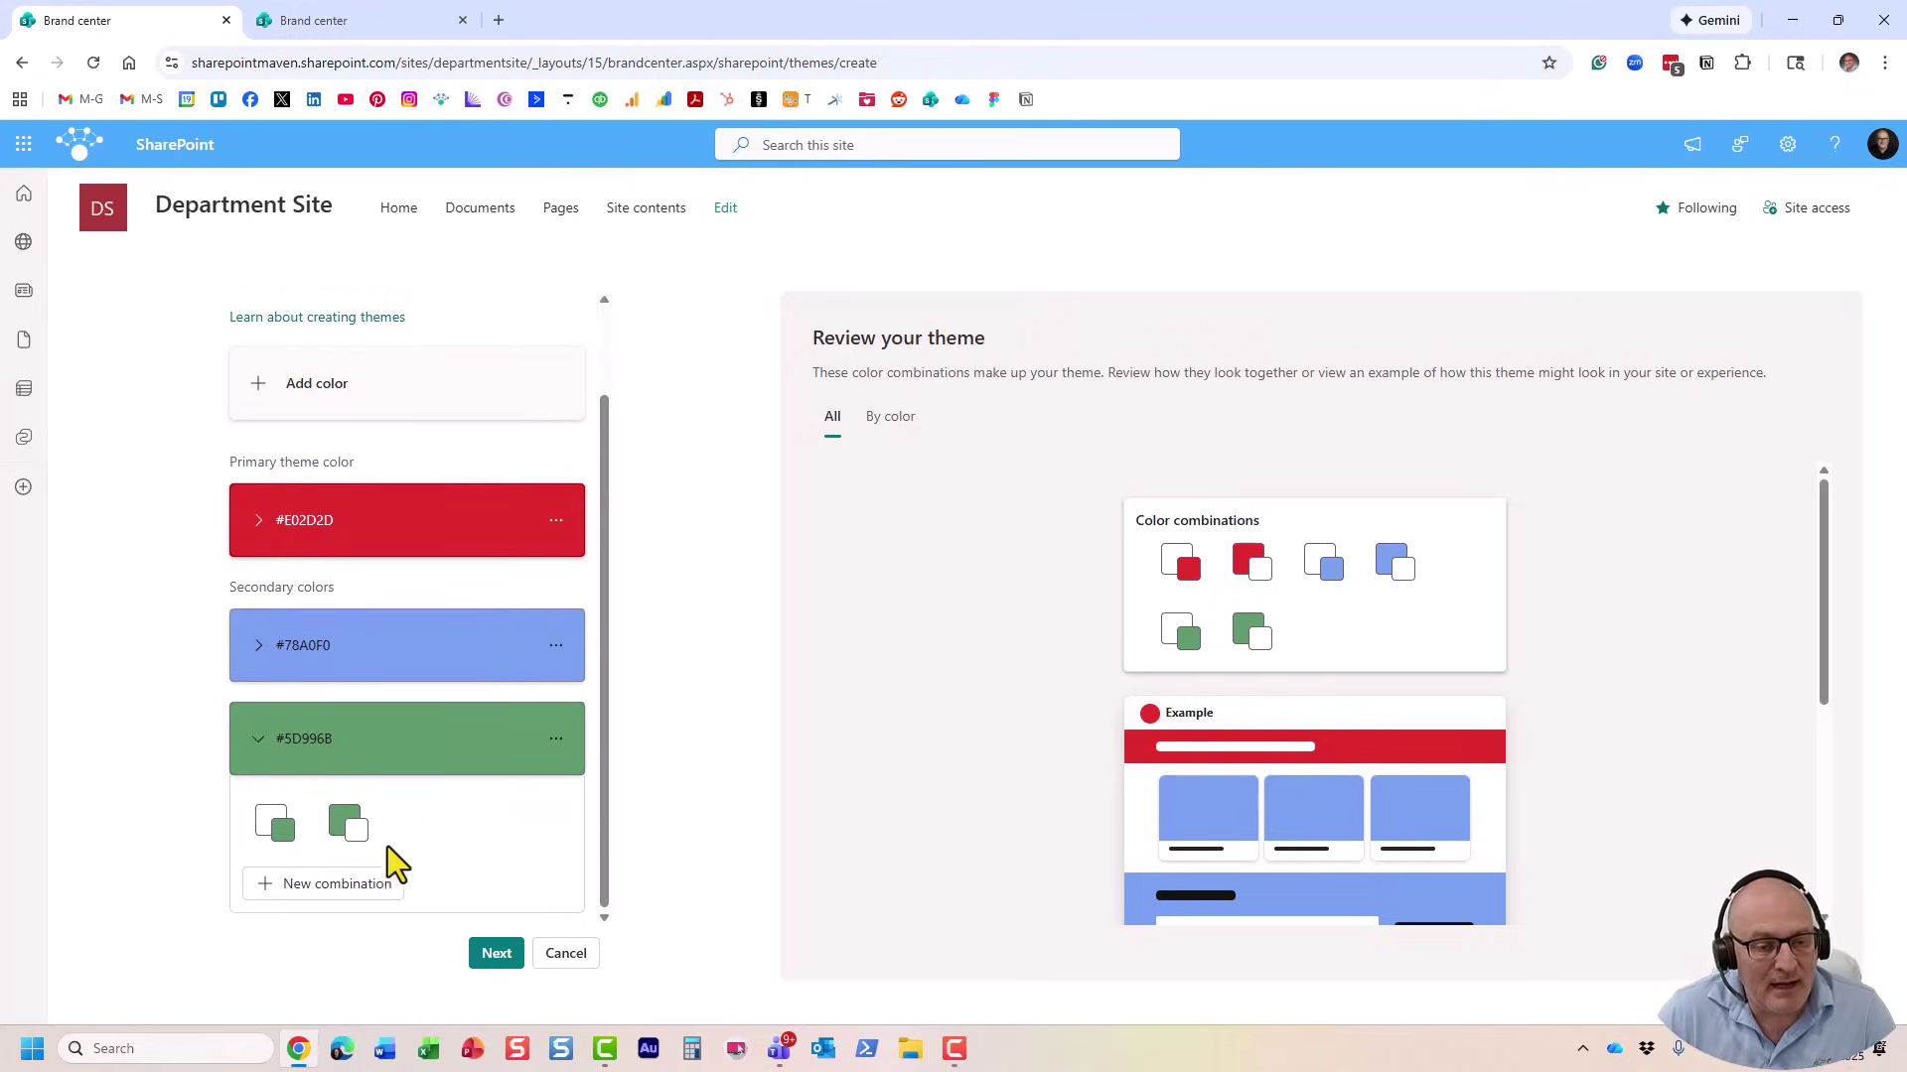
pyautogui.click(383, 647)
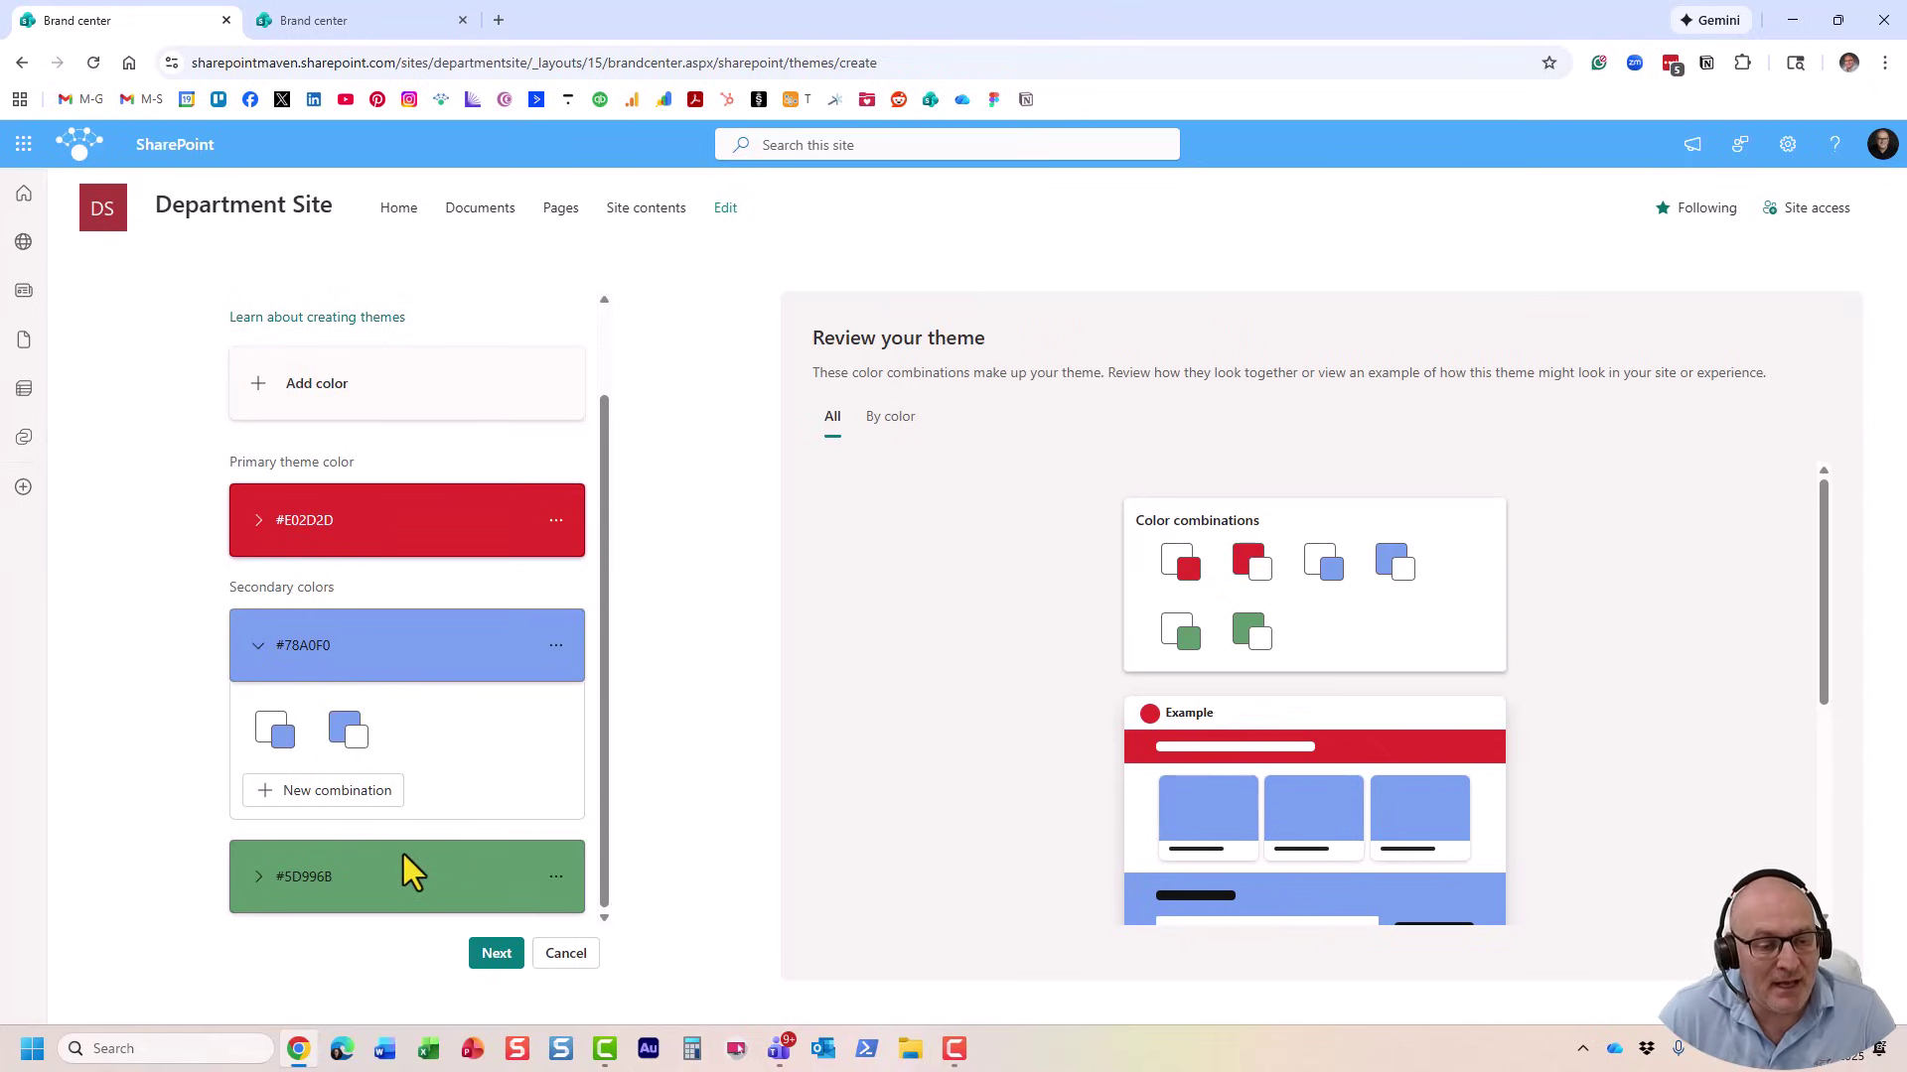
pyautogui.click(430, 883)
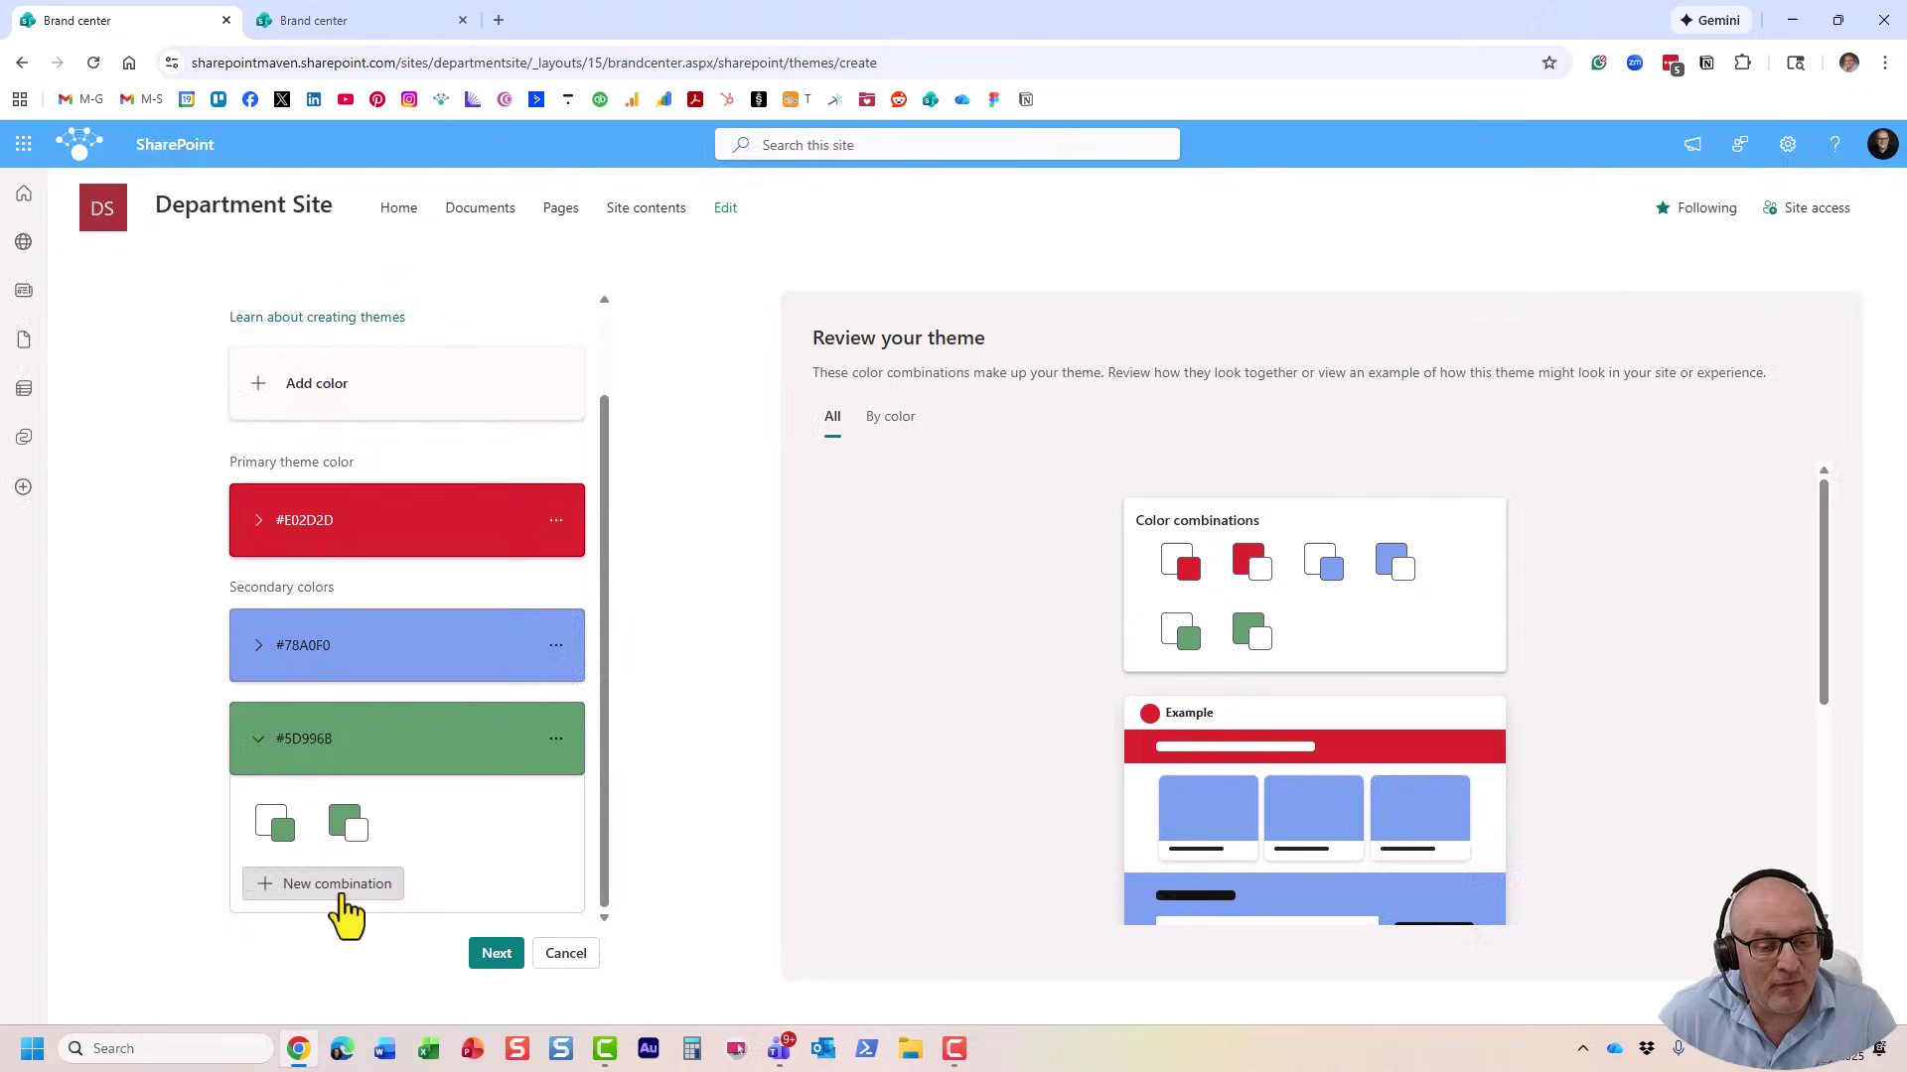
pyautogui.click(337, 884)
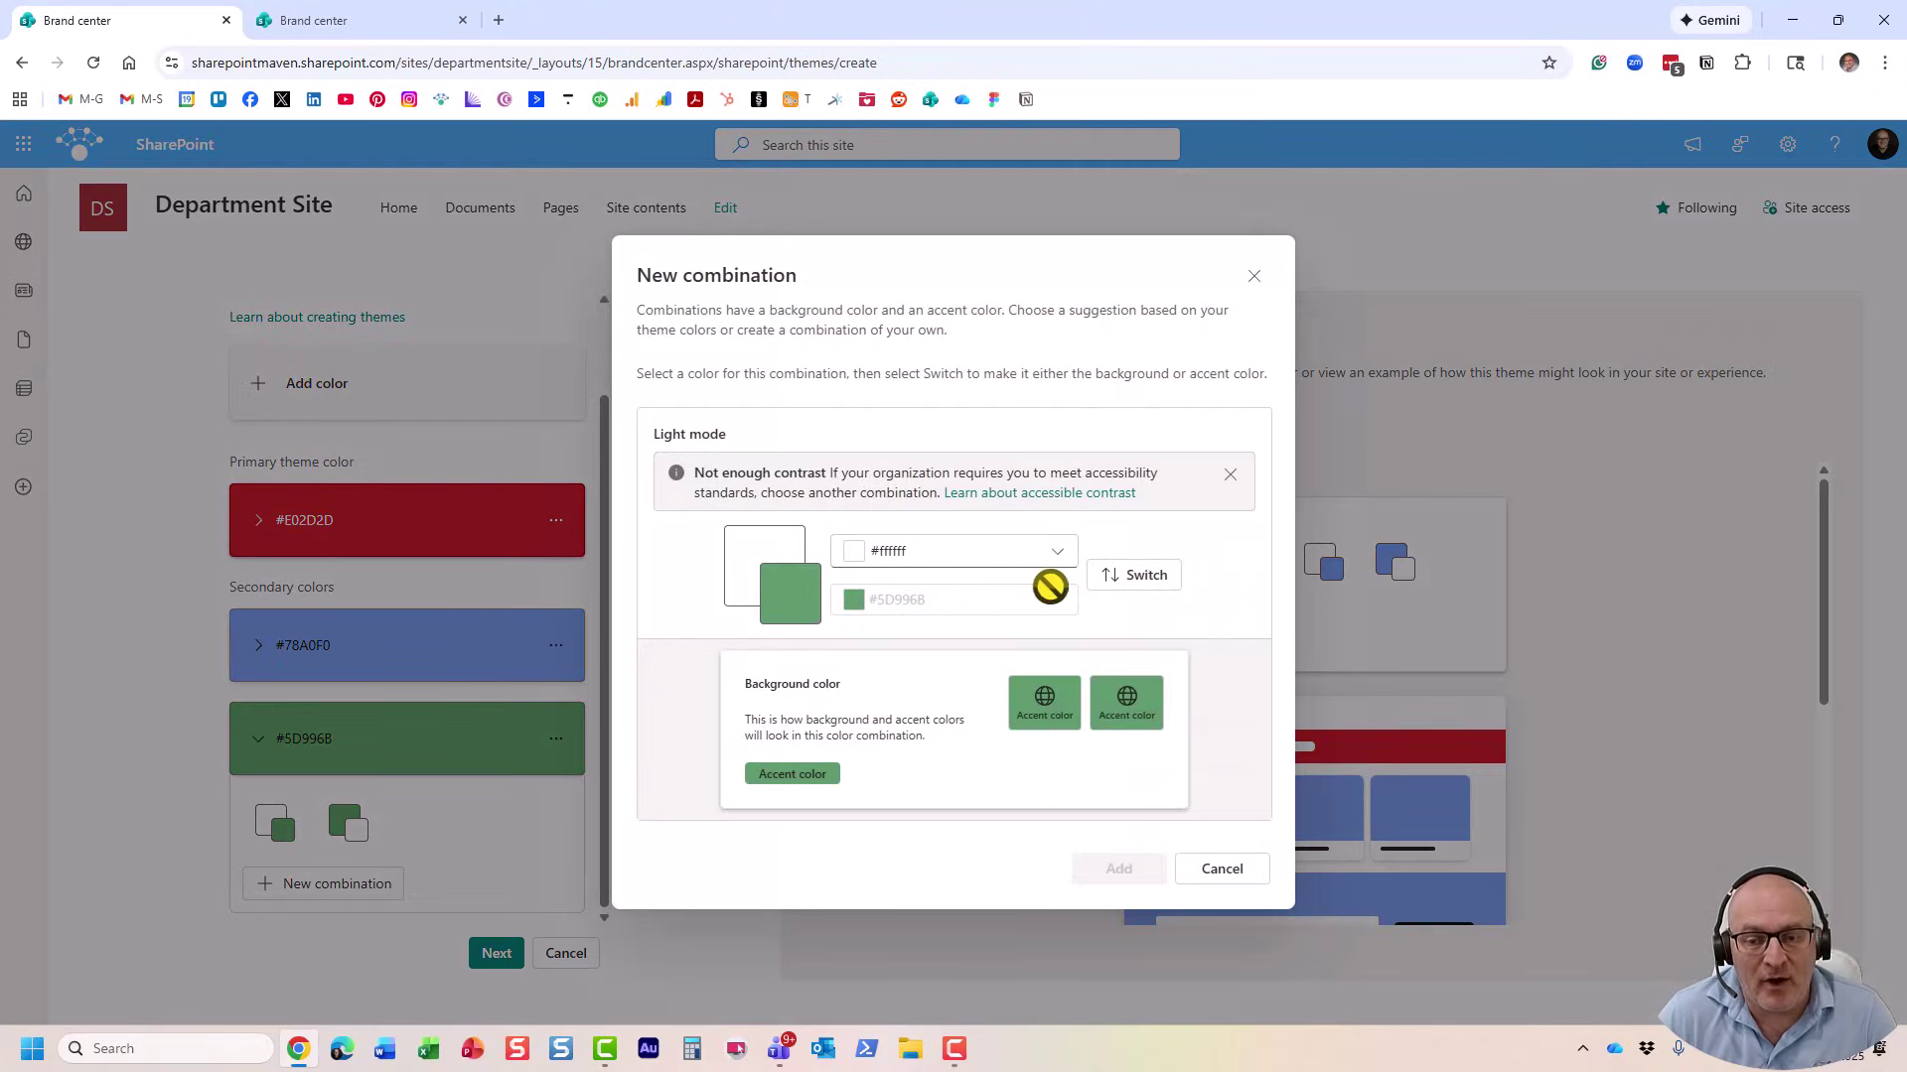
pyautogui.click(1222, 874)
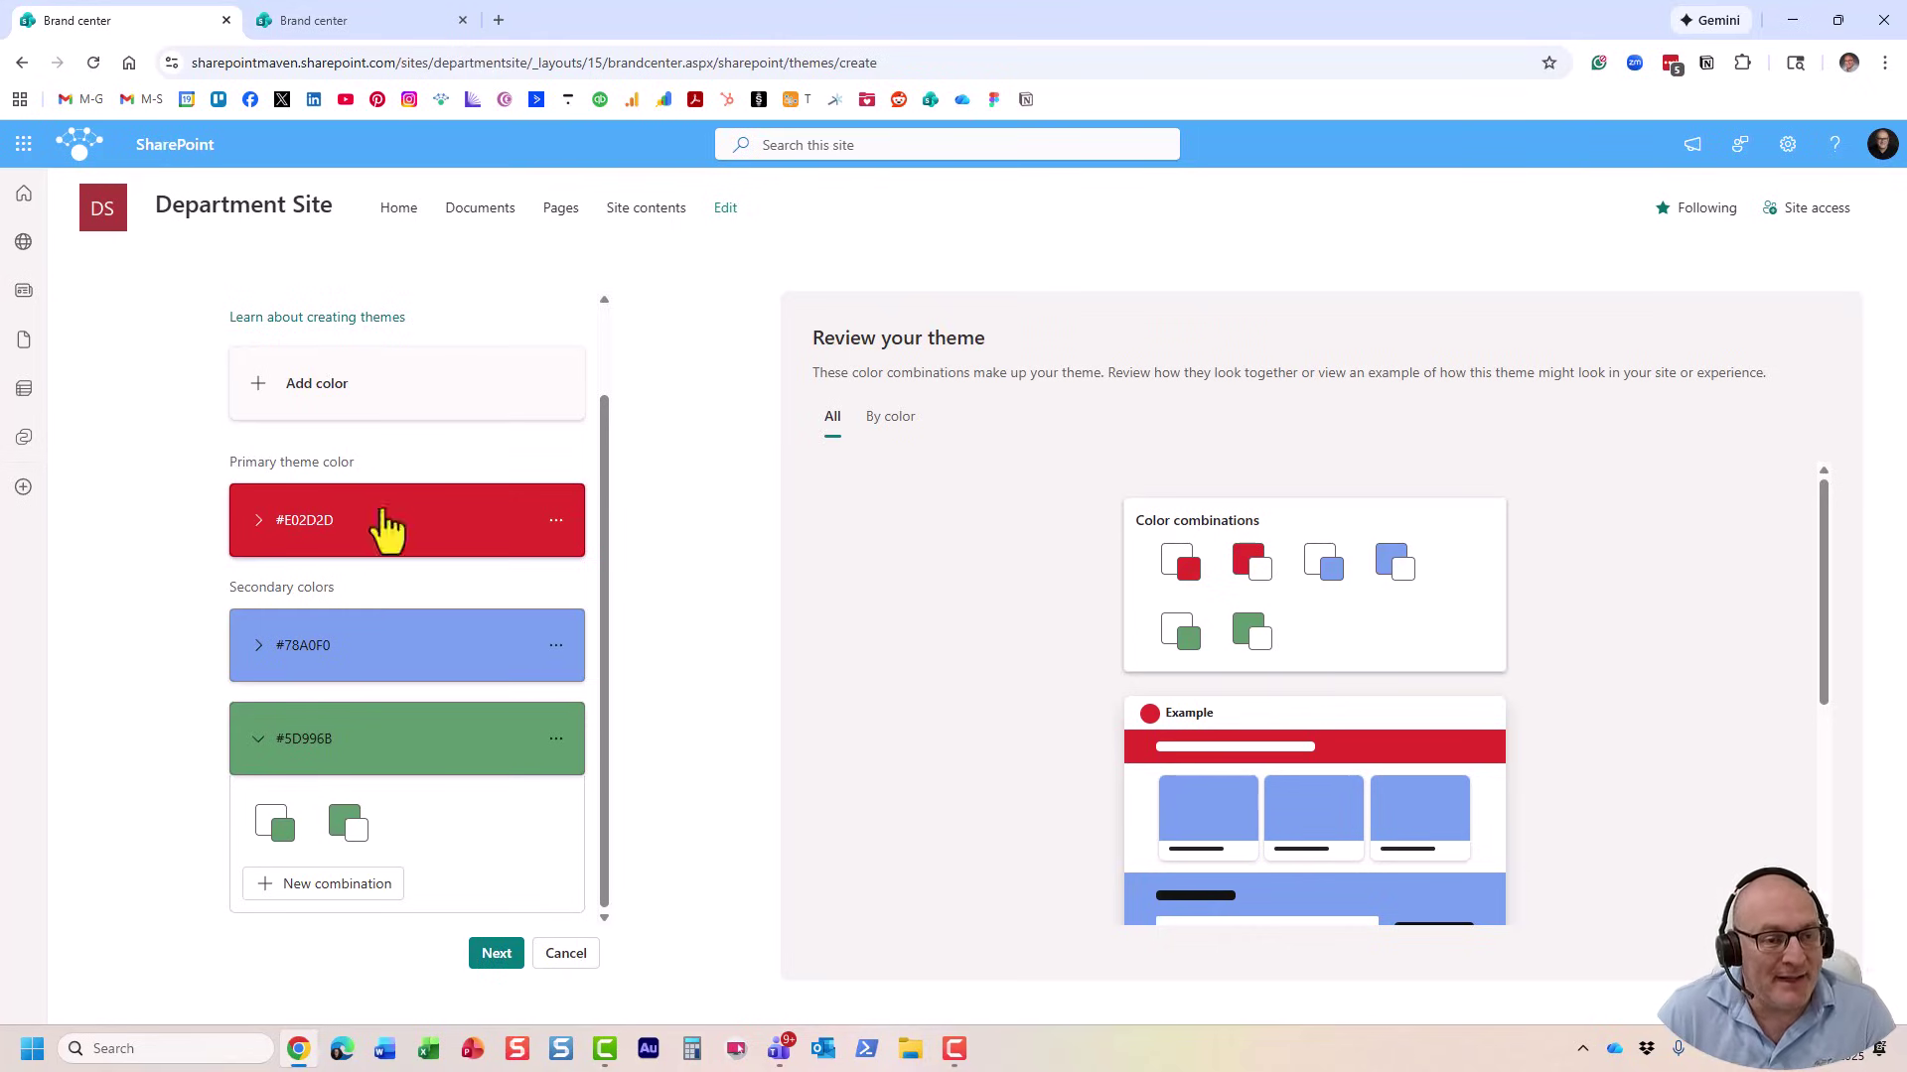
# Name the theme 'Intranet Theme' and save it.
pyautogui.click(491, 955)
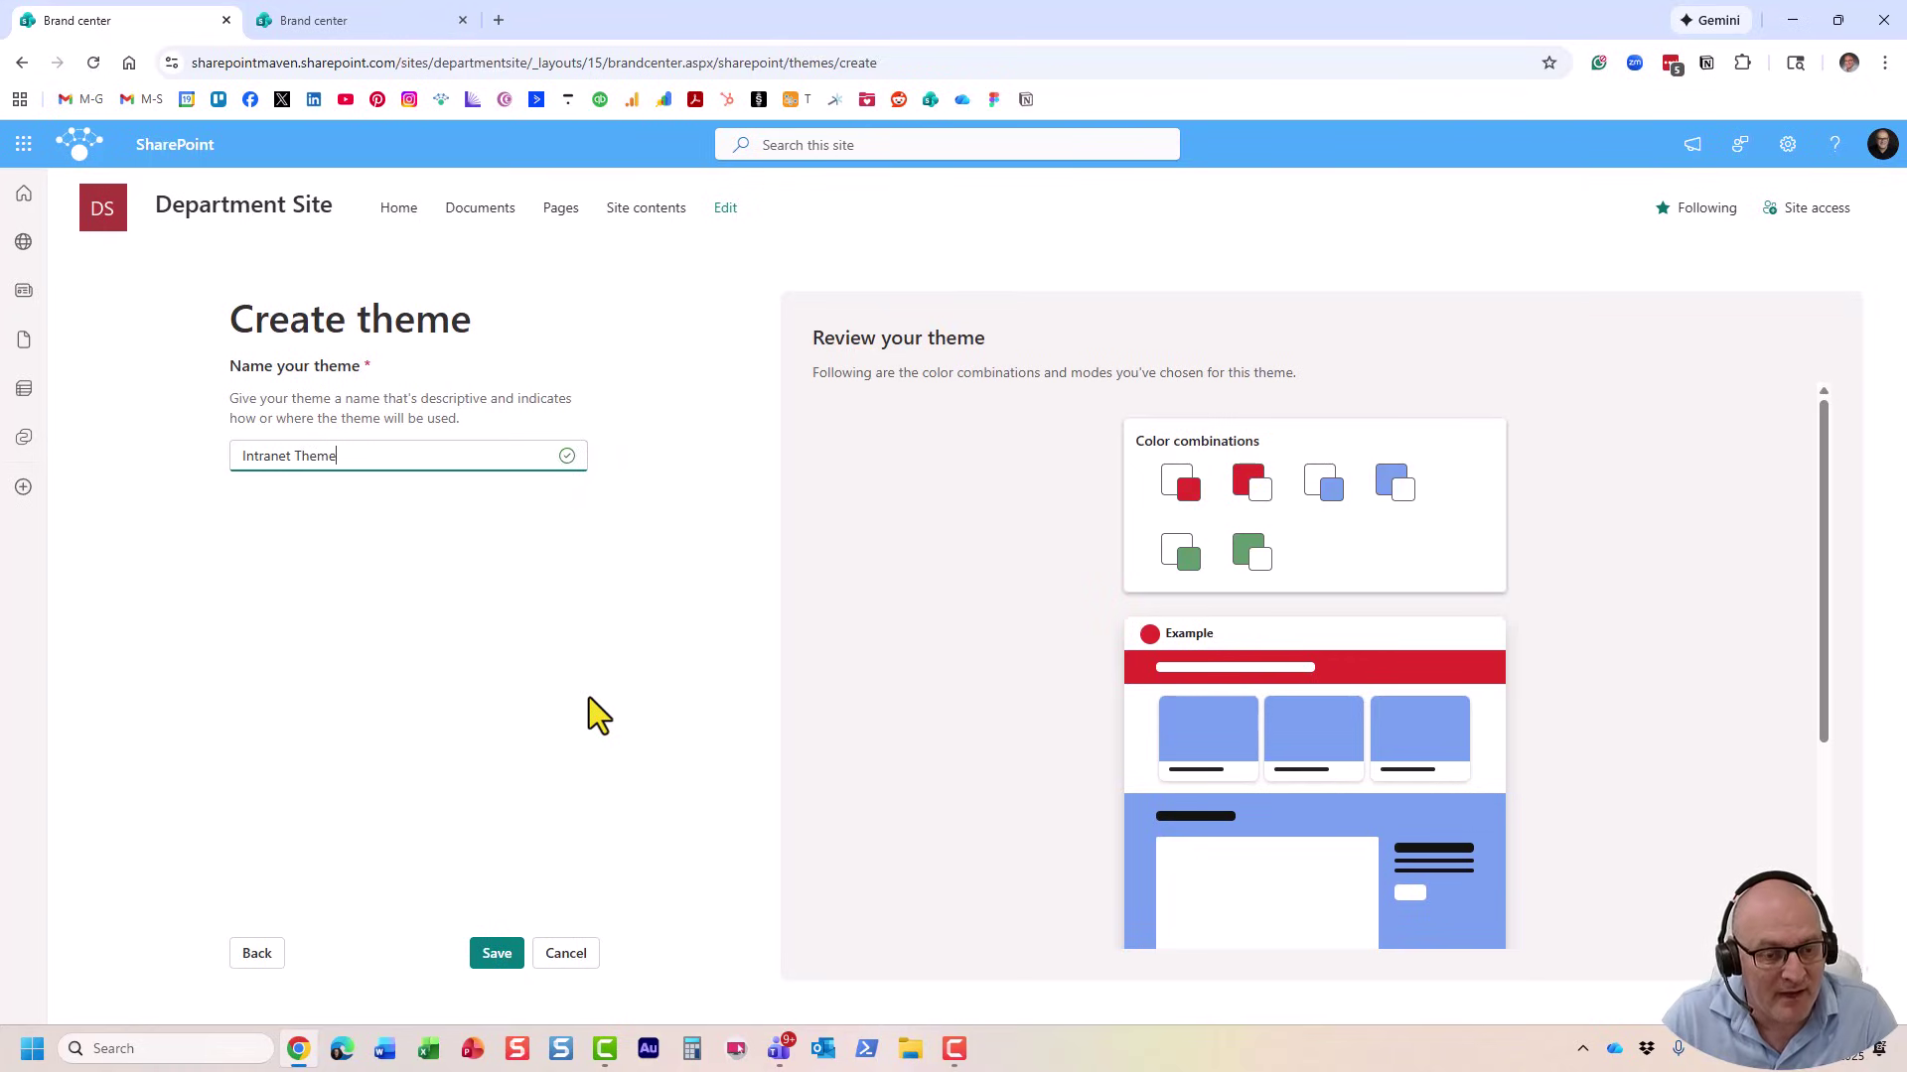
pyautogui.click(508, 961)
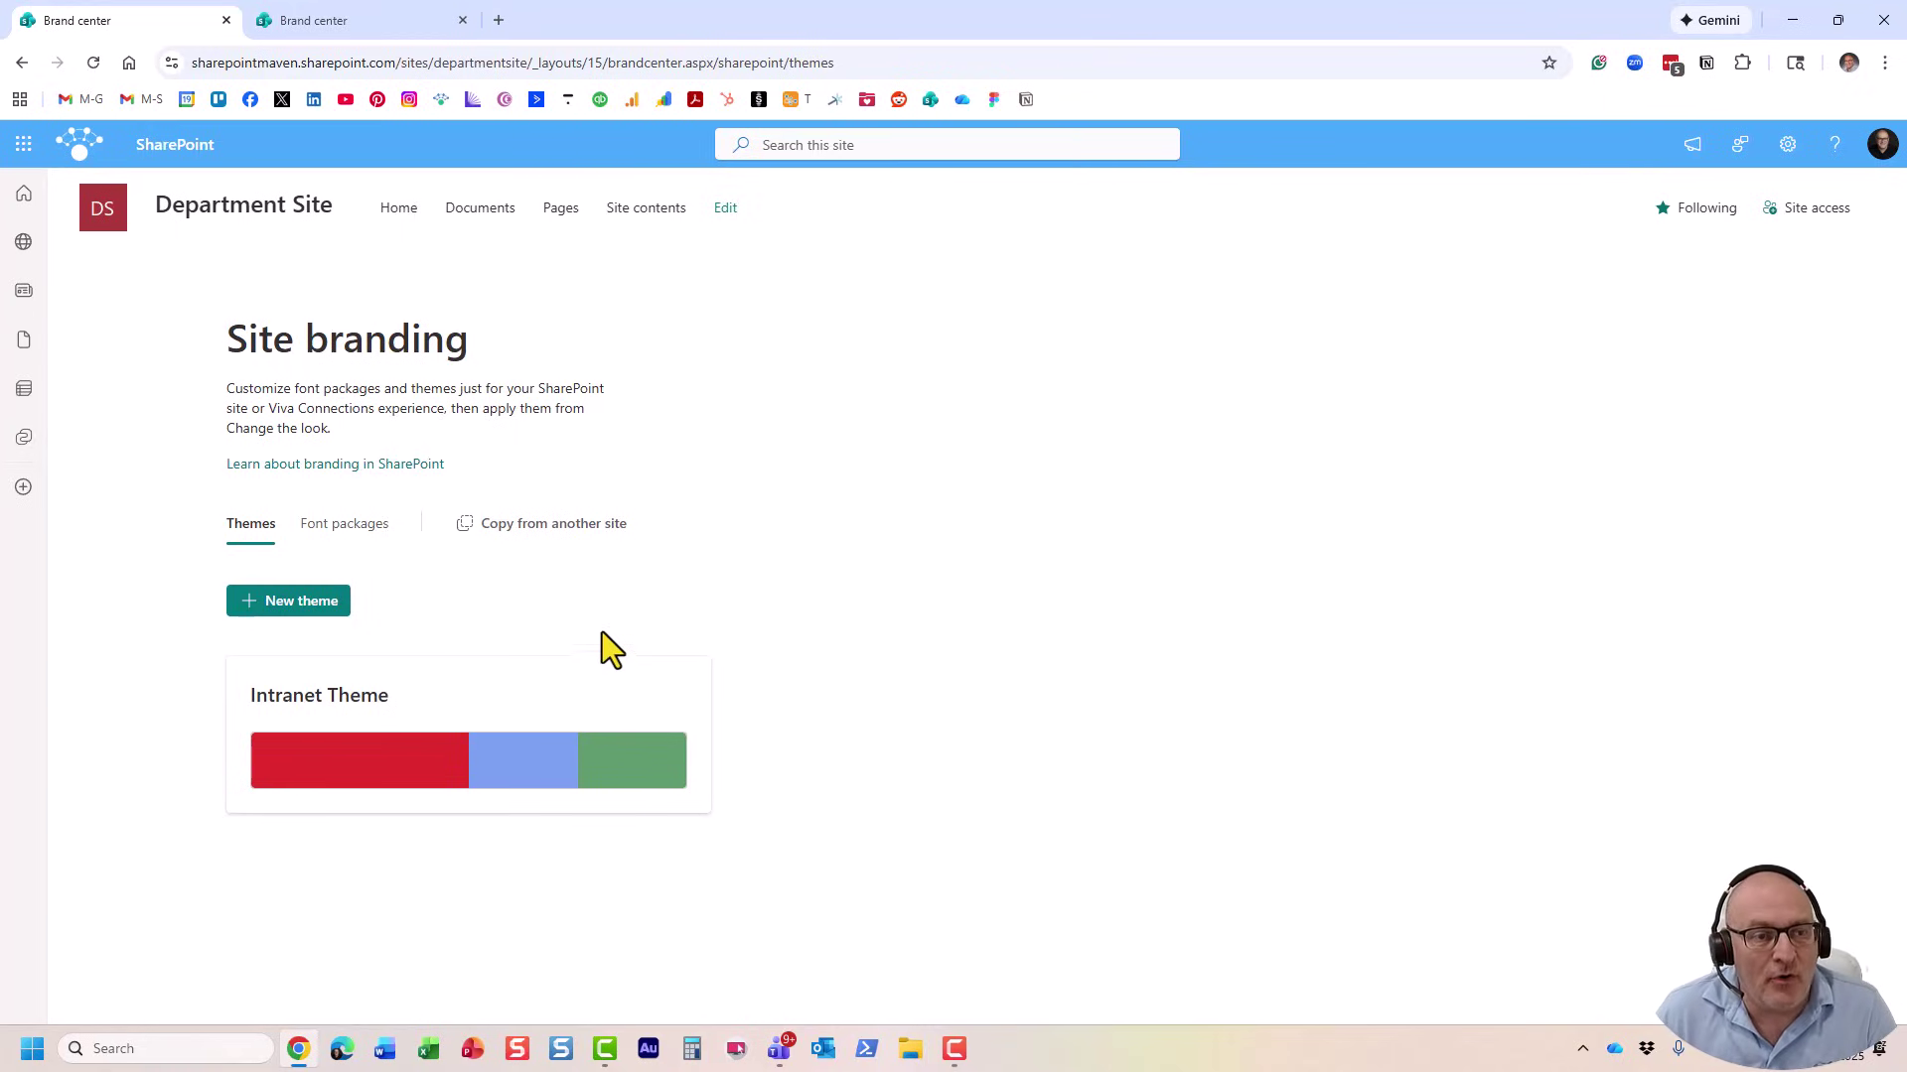
# Select Intranet Theme for the Department Site under Change the look > Theme and save.
pyautogui.click(221, 218)
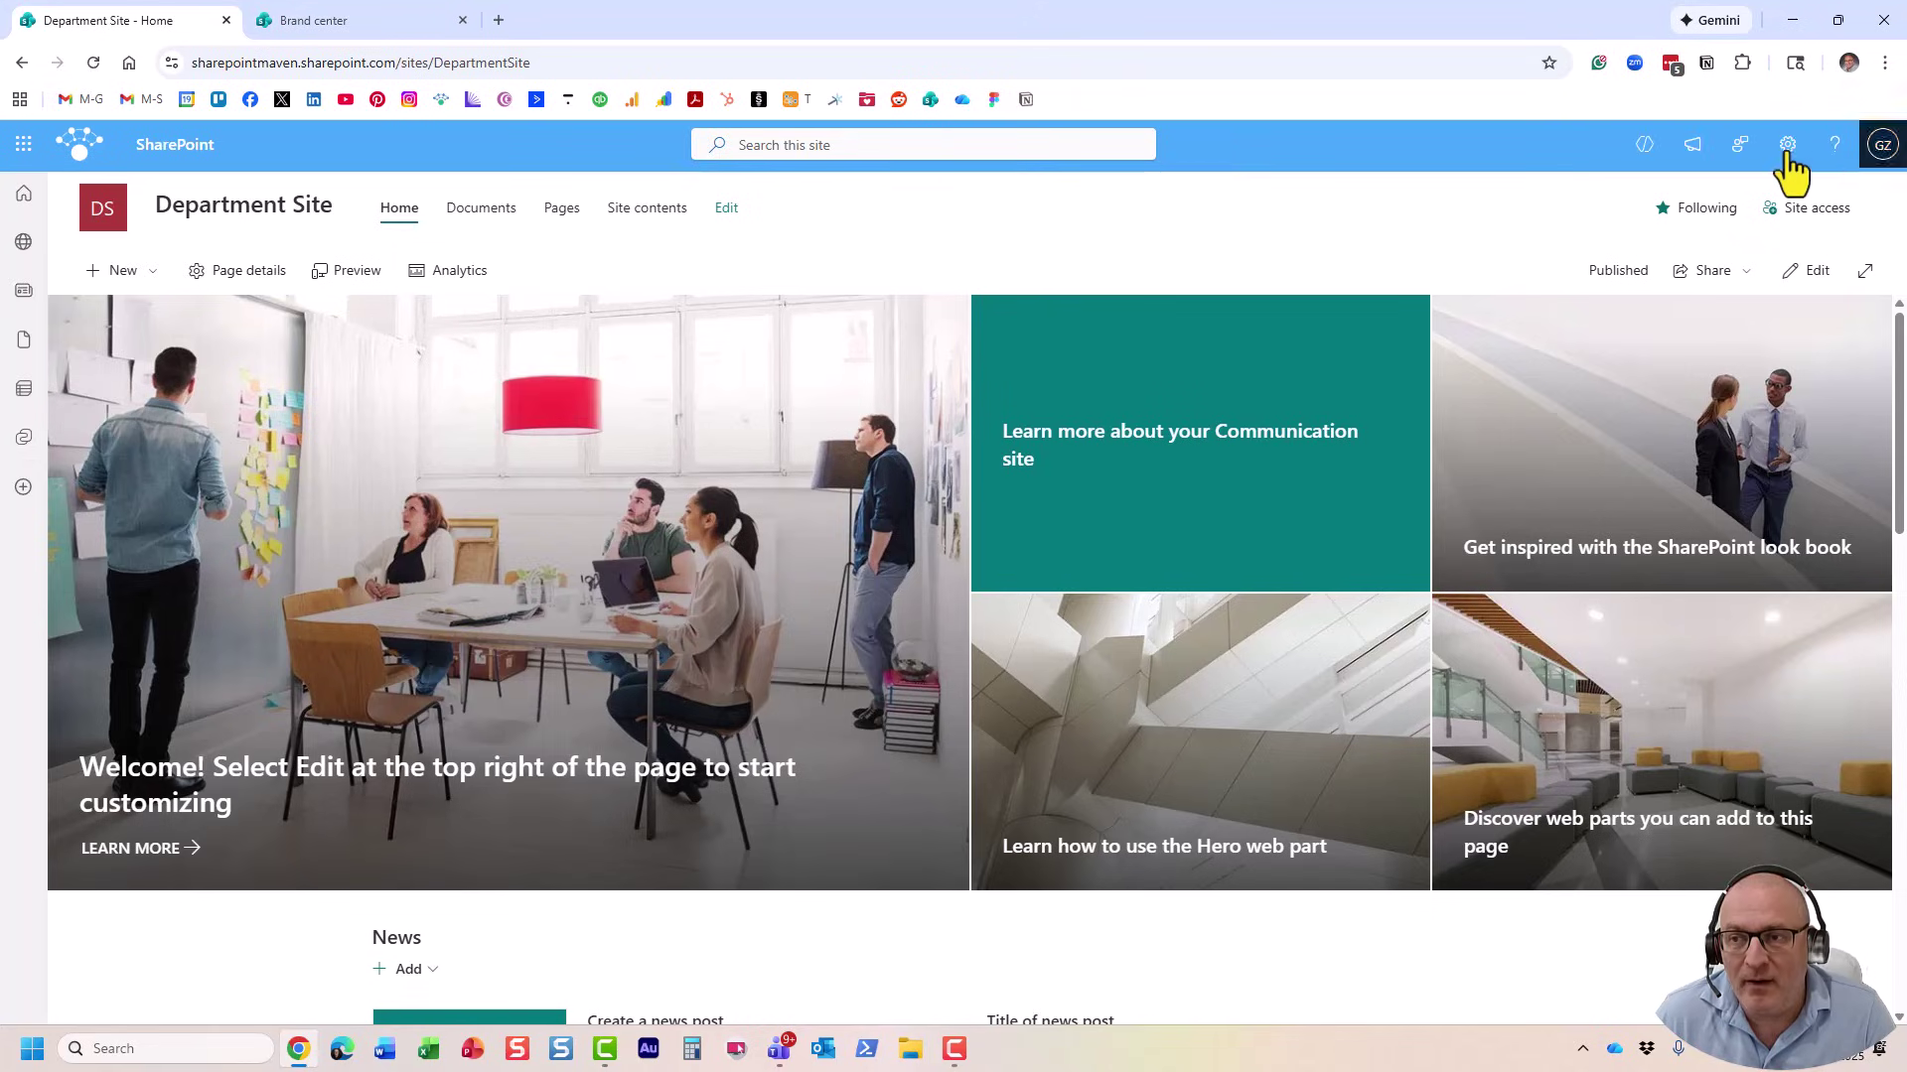
pyautogui.click(1786, 146)
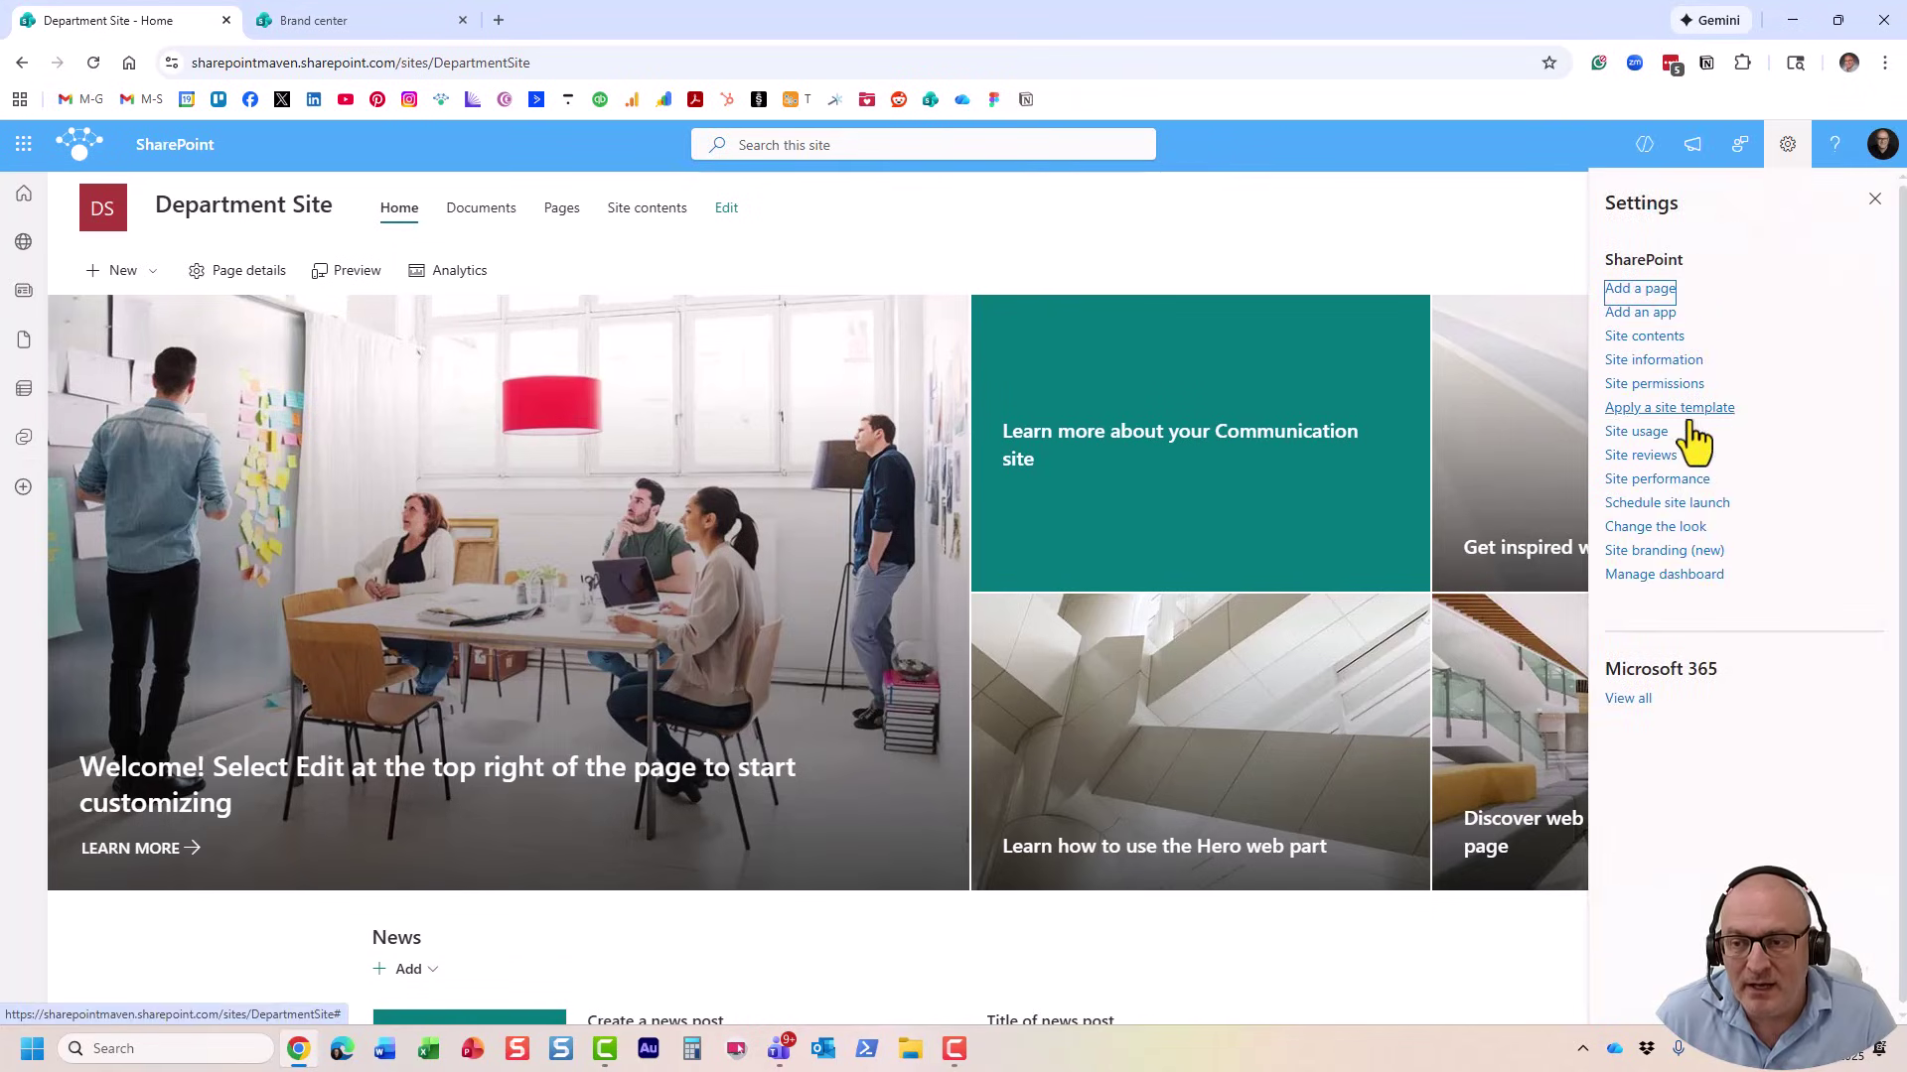
pyautogui.click(1696, 534)
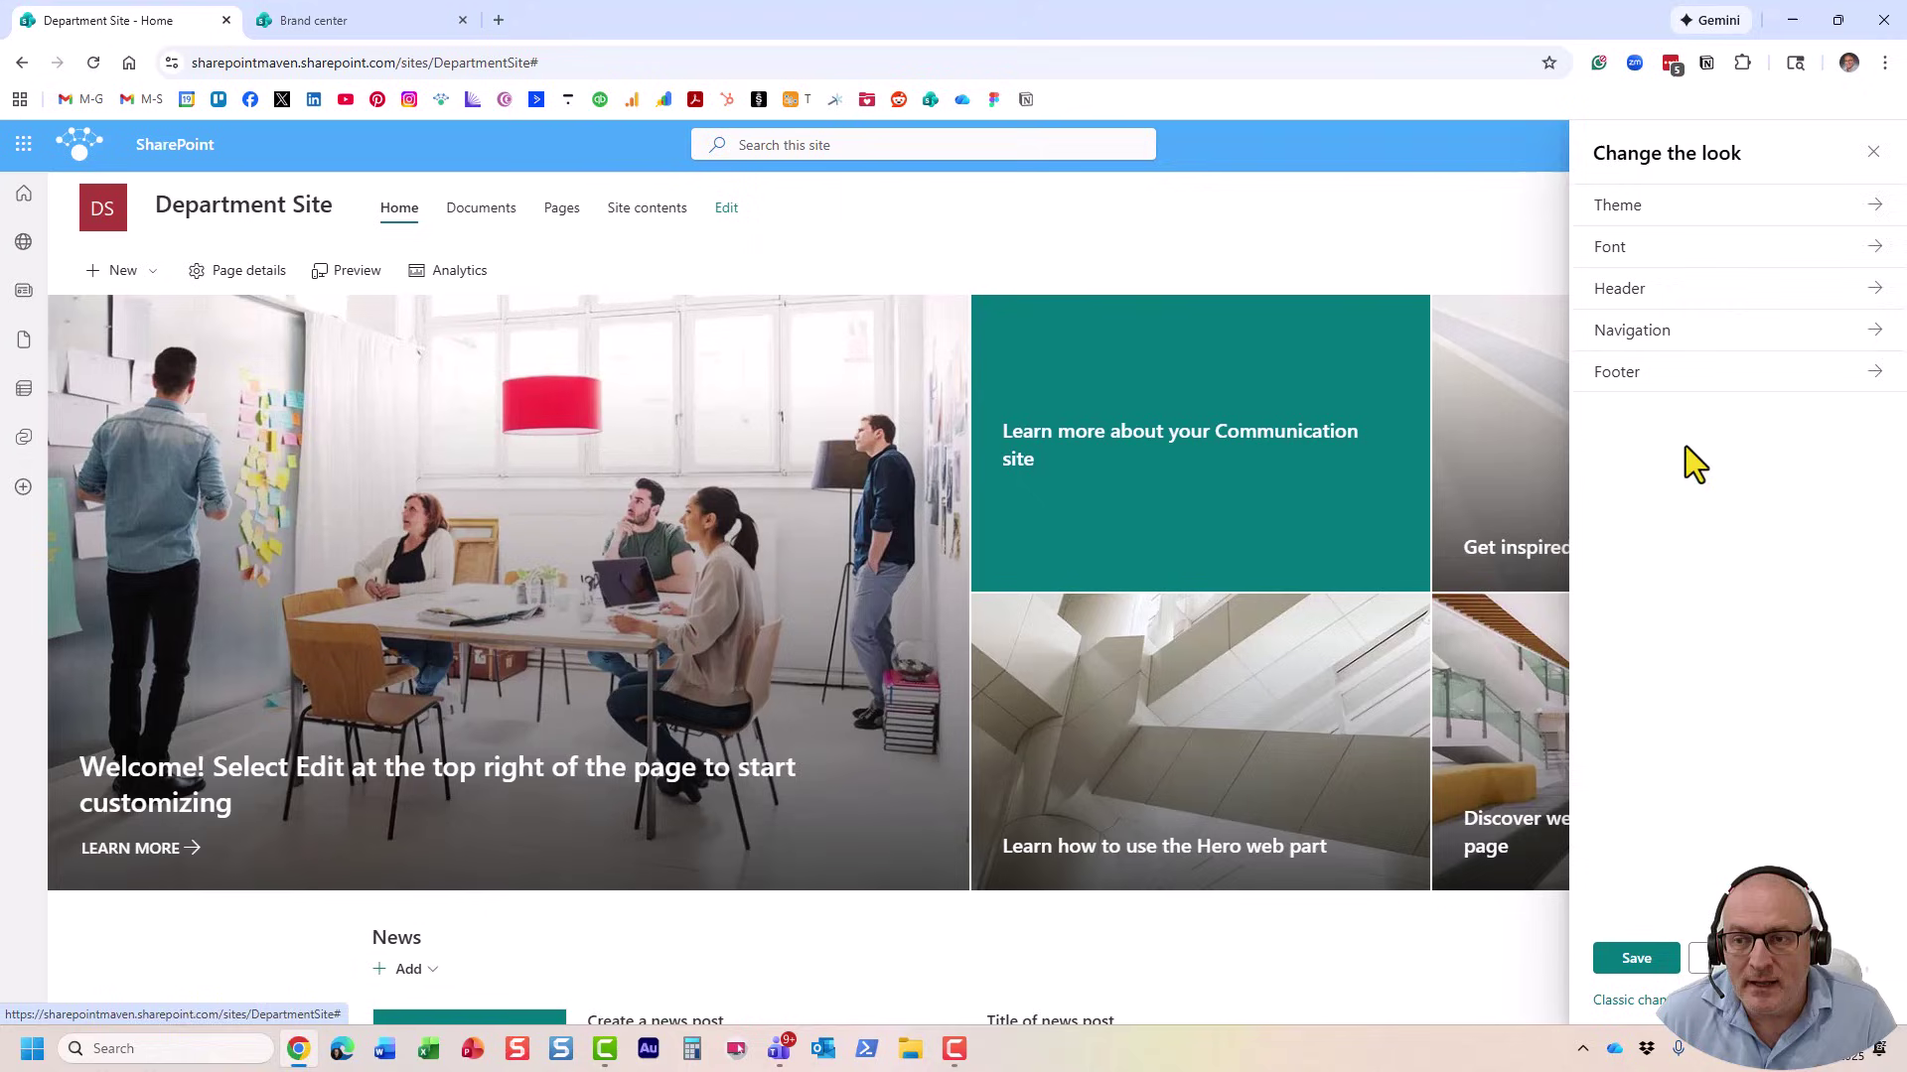
pyautogui.click(1705, 228)
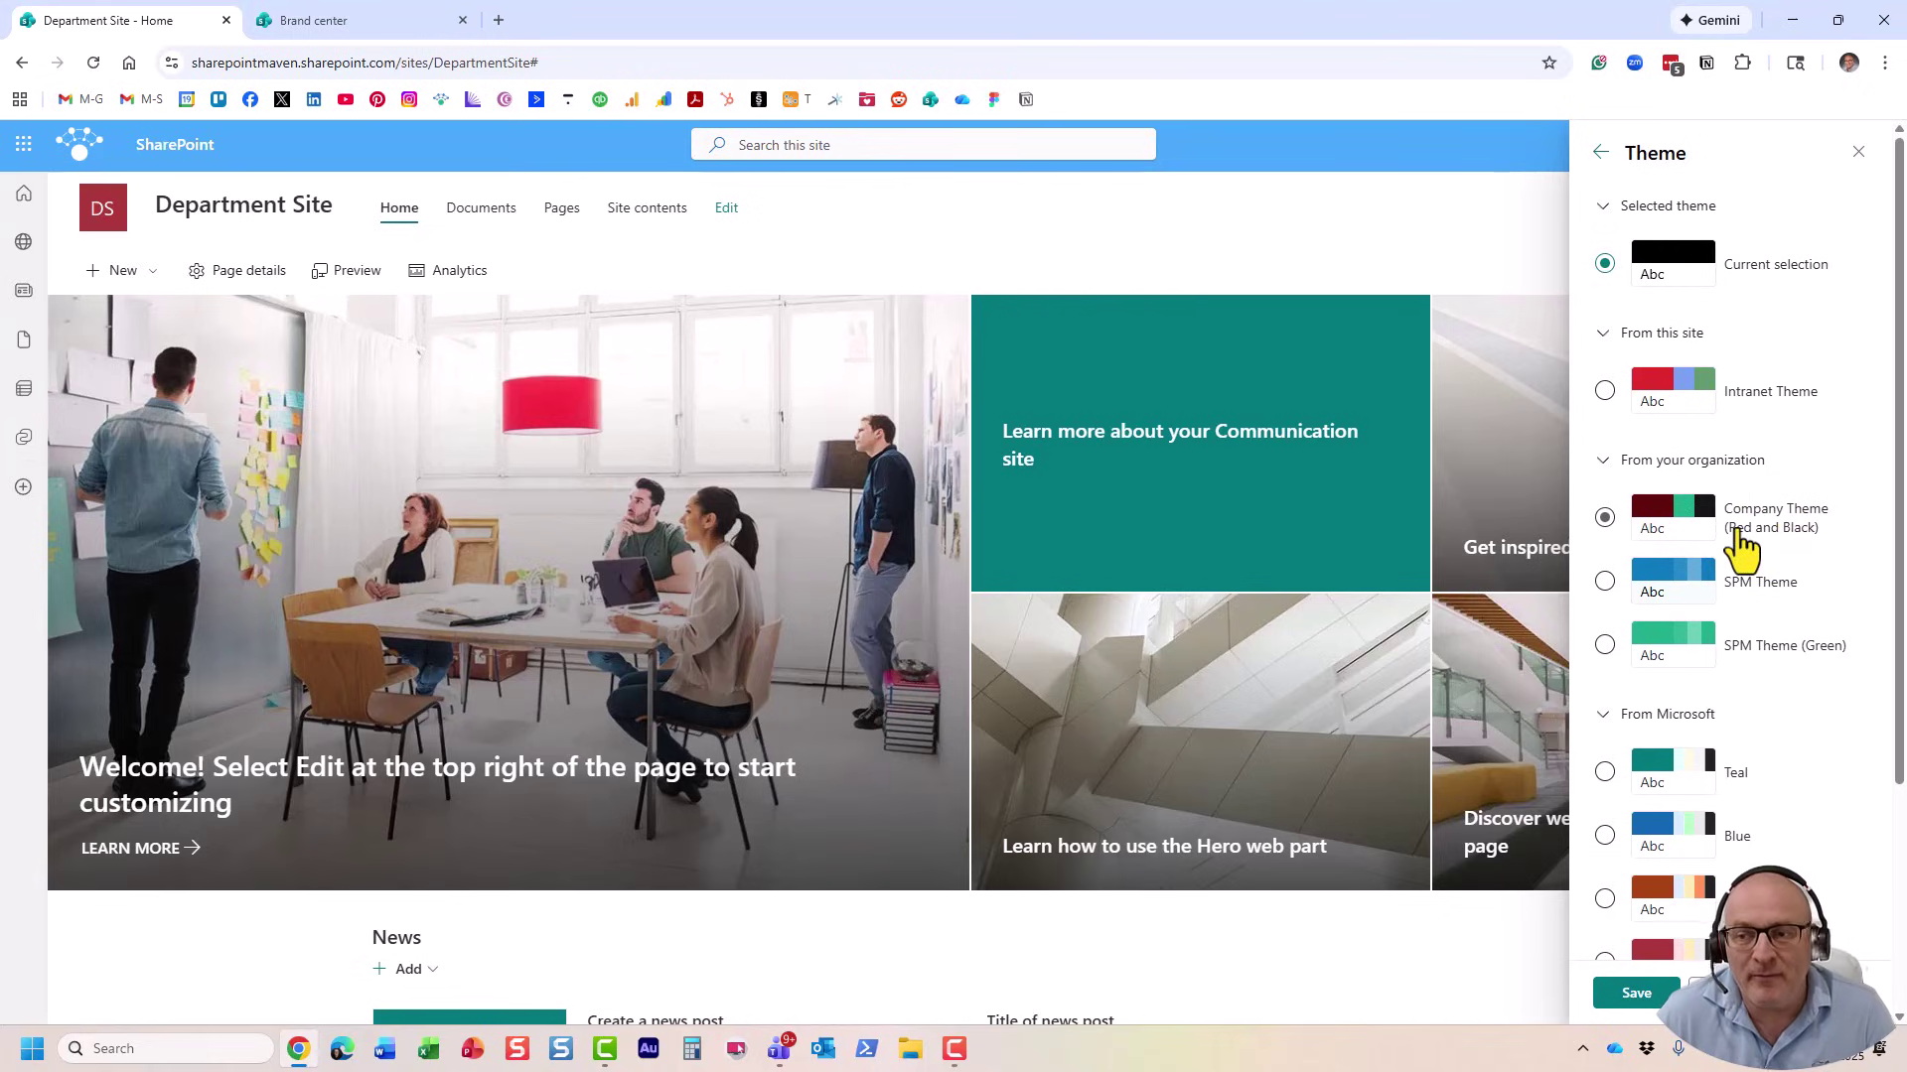
pyautogui.click(1605, 391)
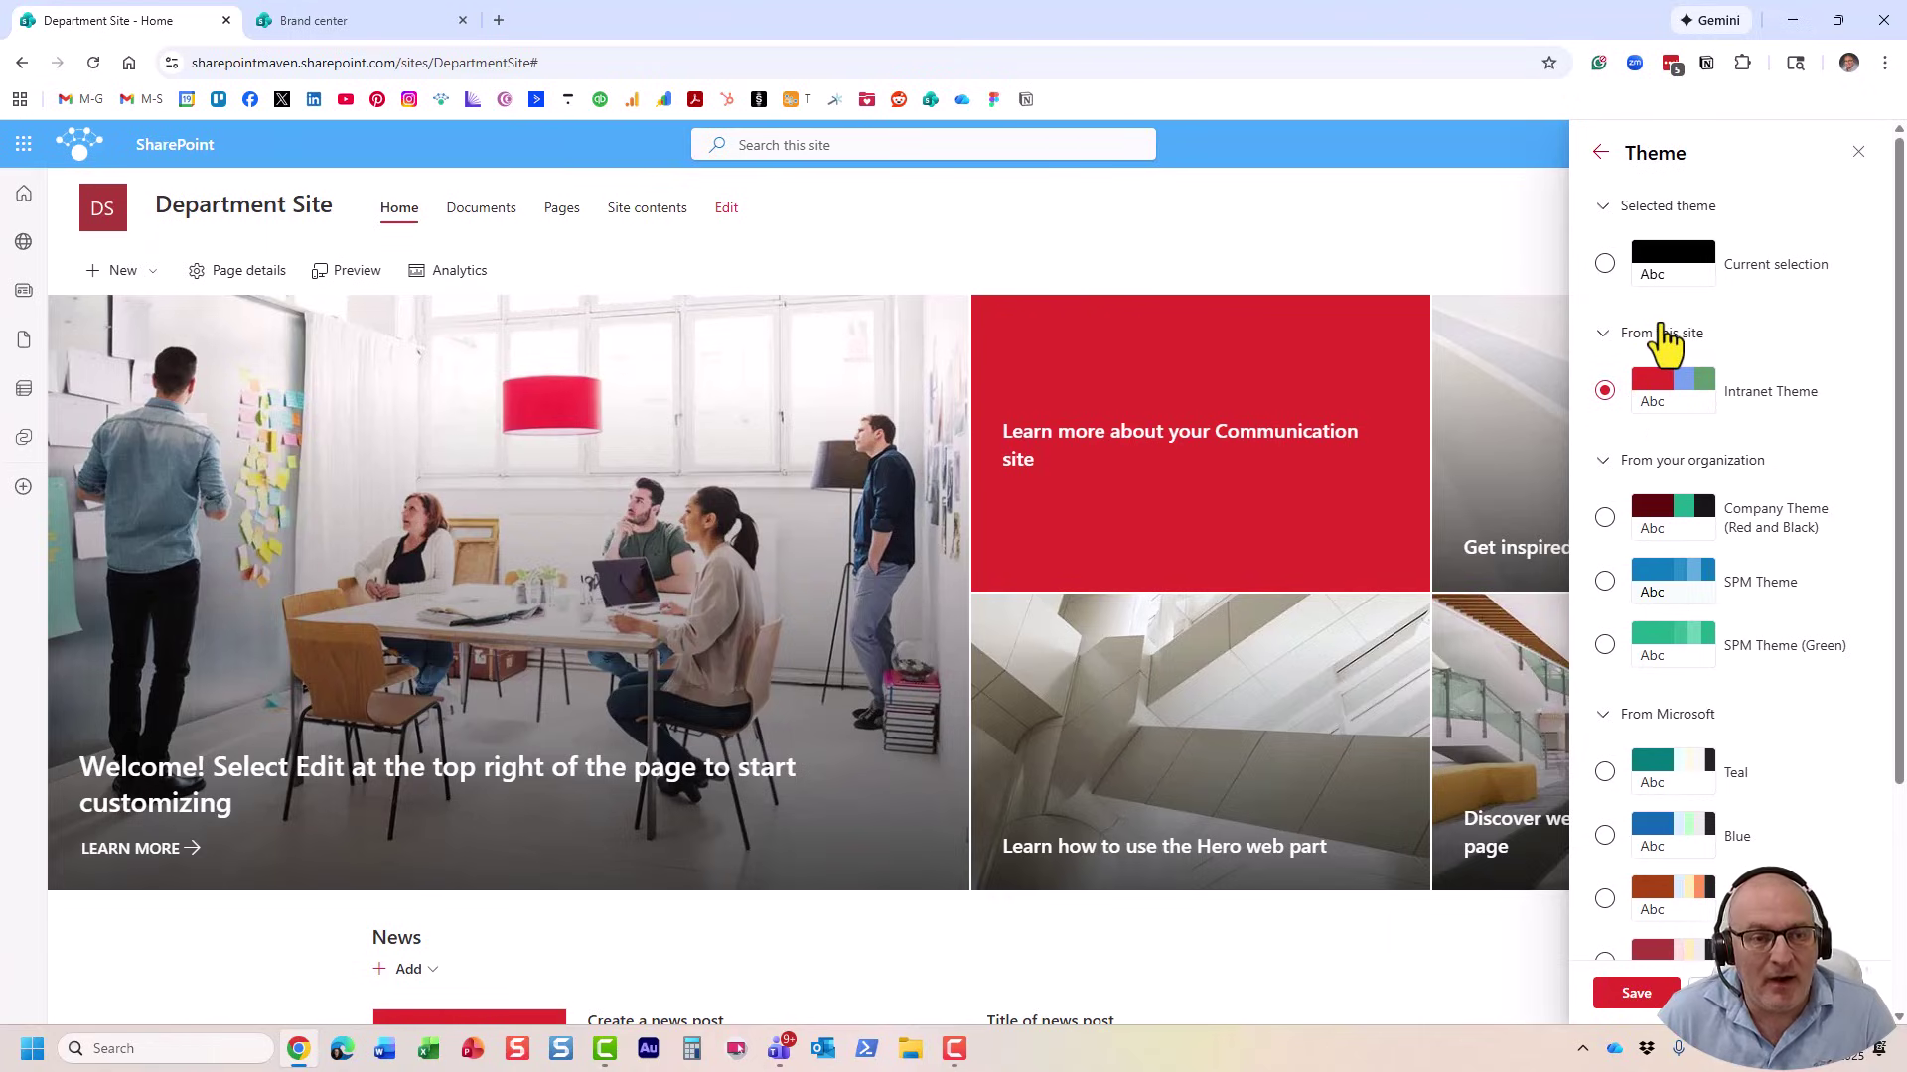
pyautogui.click(1636, 993)
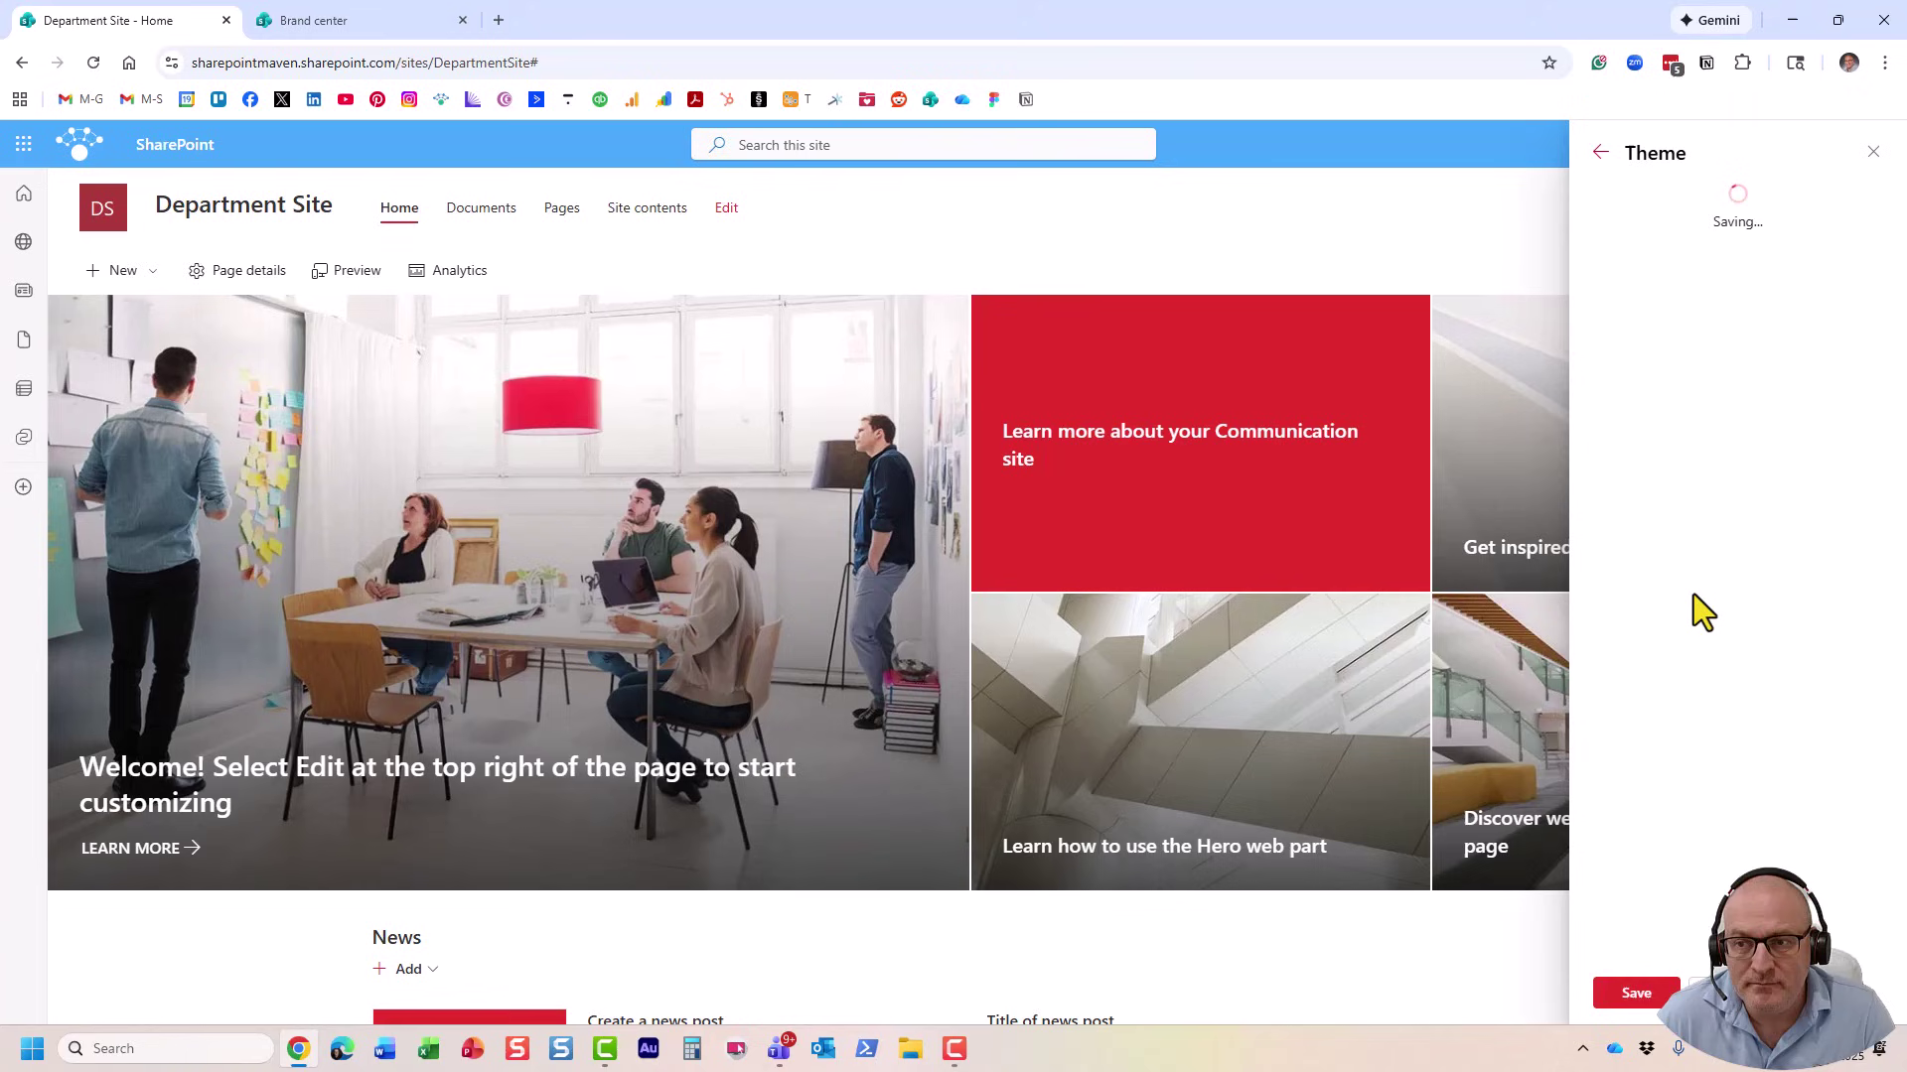
# Give the site header the green #5D996B theme background in Header design and save.
pyautogui.click(1873, 201)
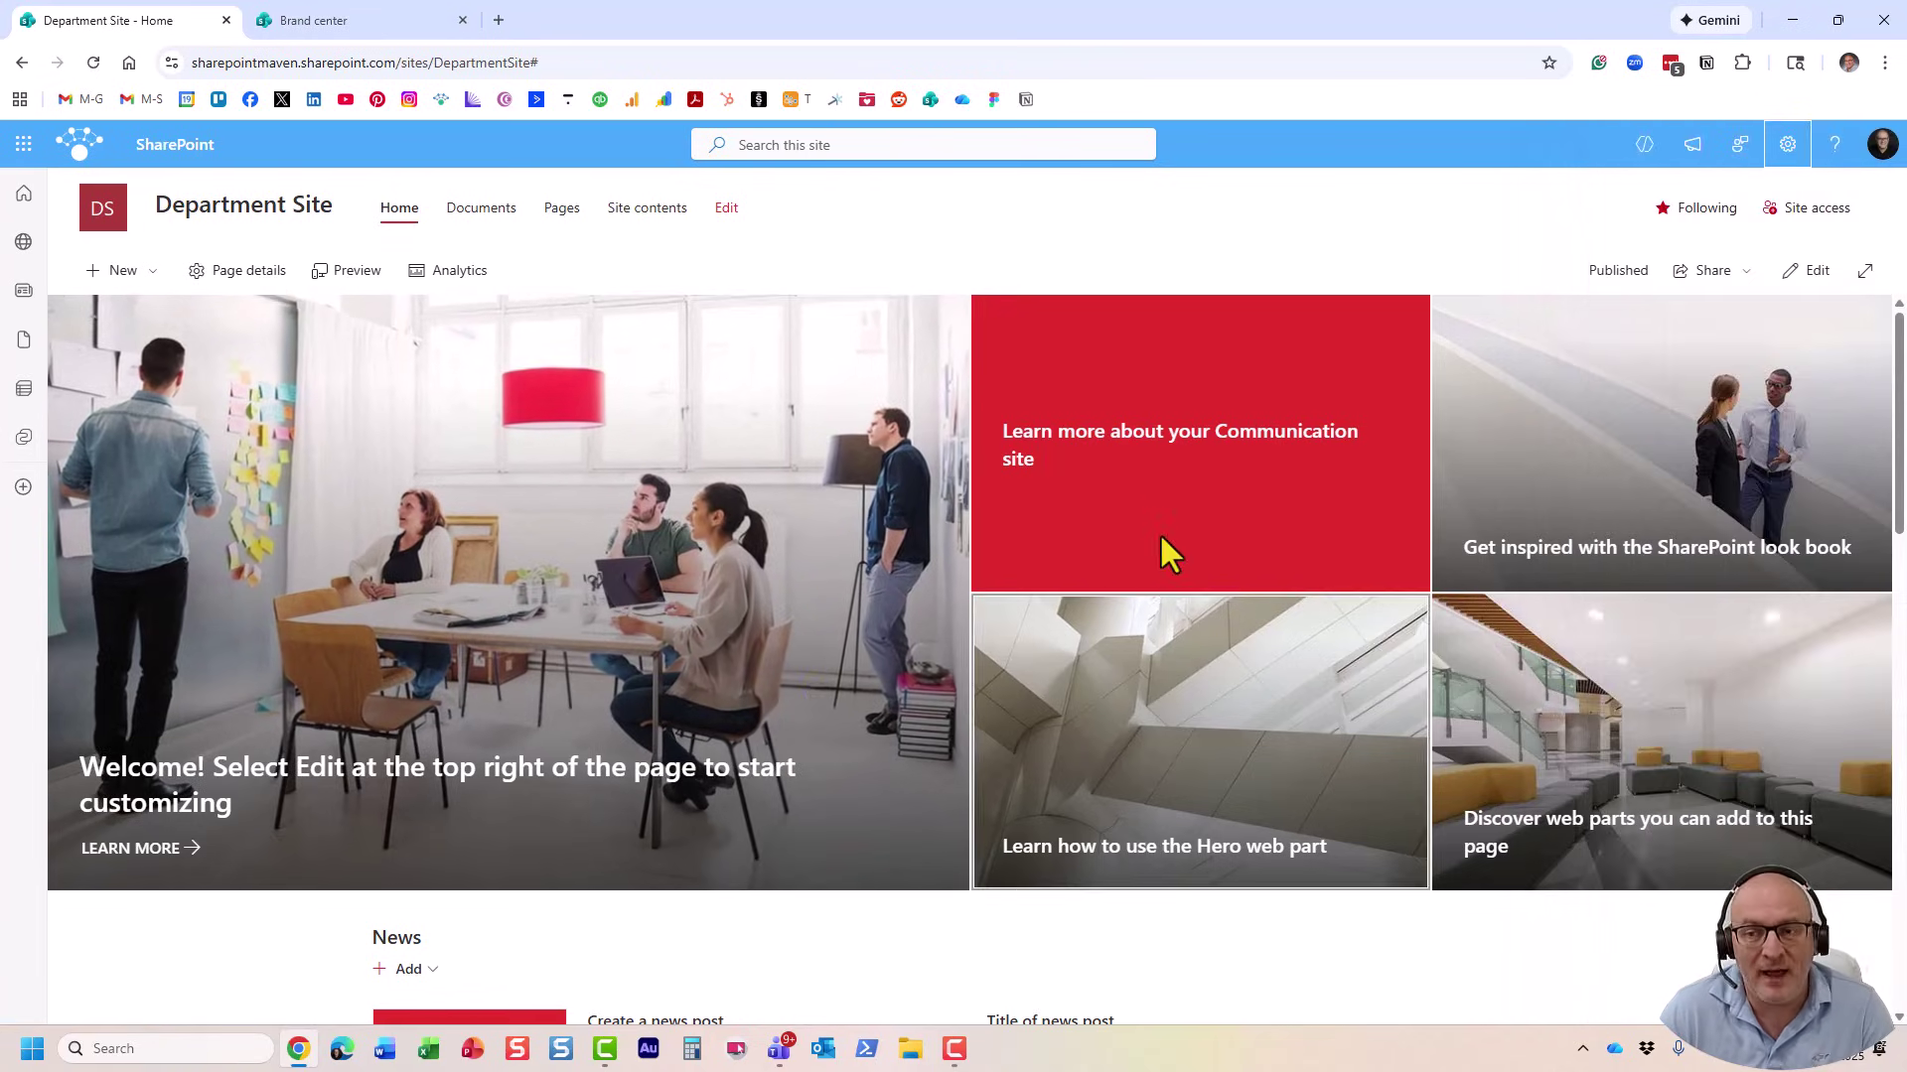
pyautogui.click(1785, 161)
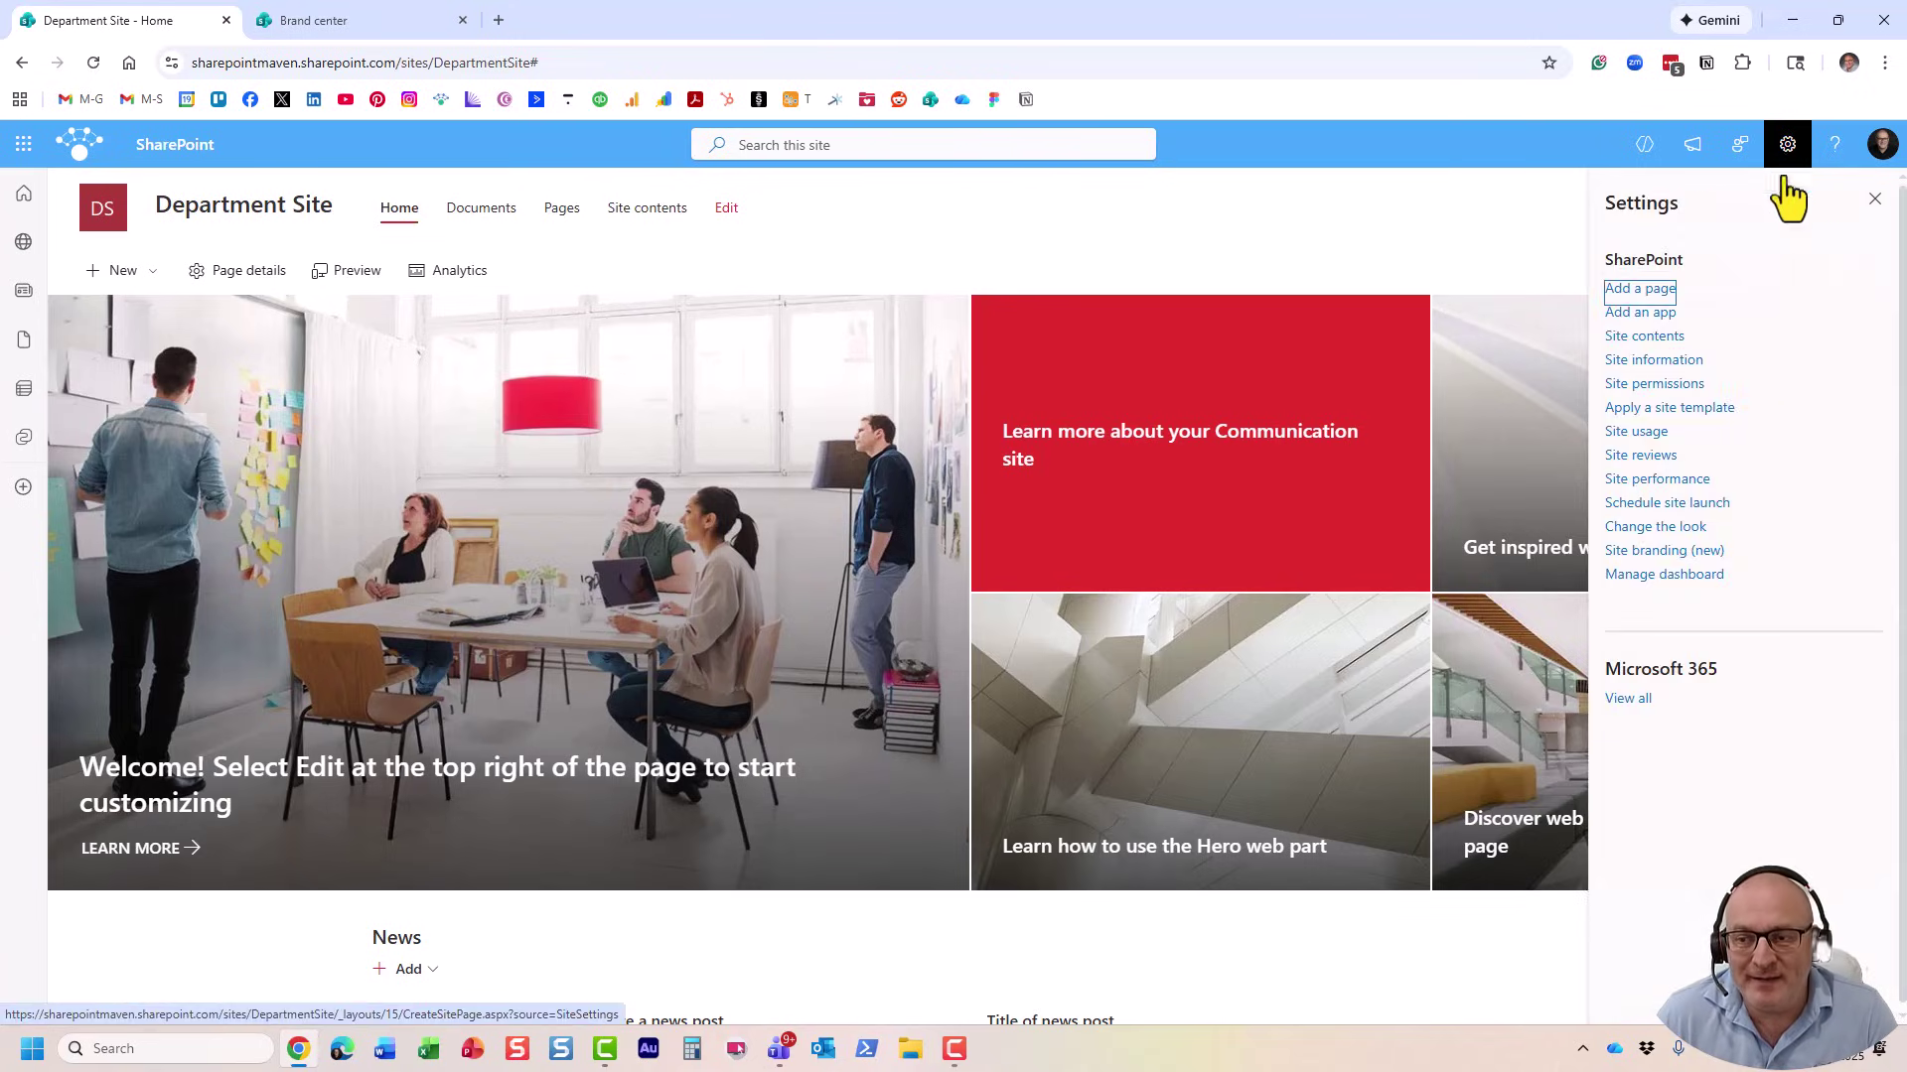
pyautogui.click(1681, 533)
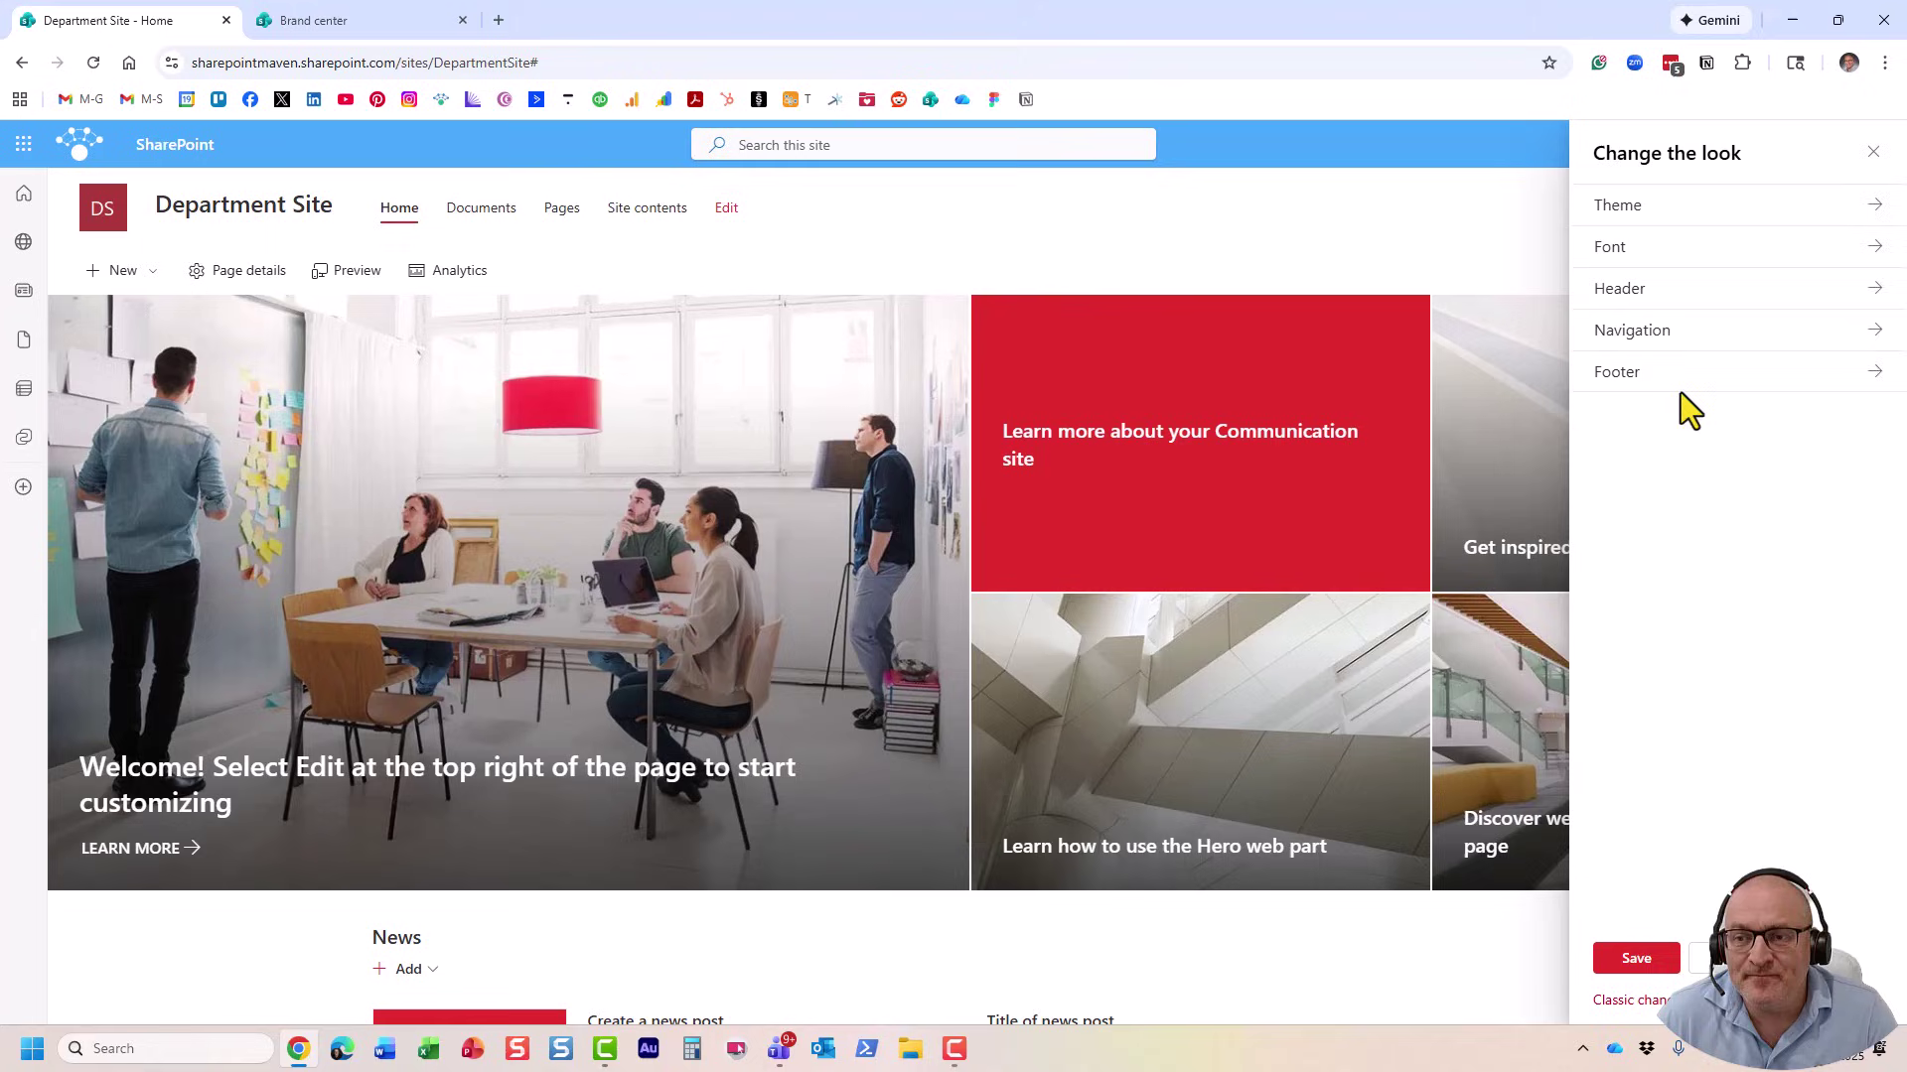
pyautogui.click(1643, 291)
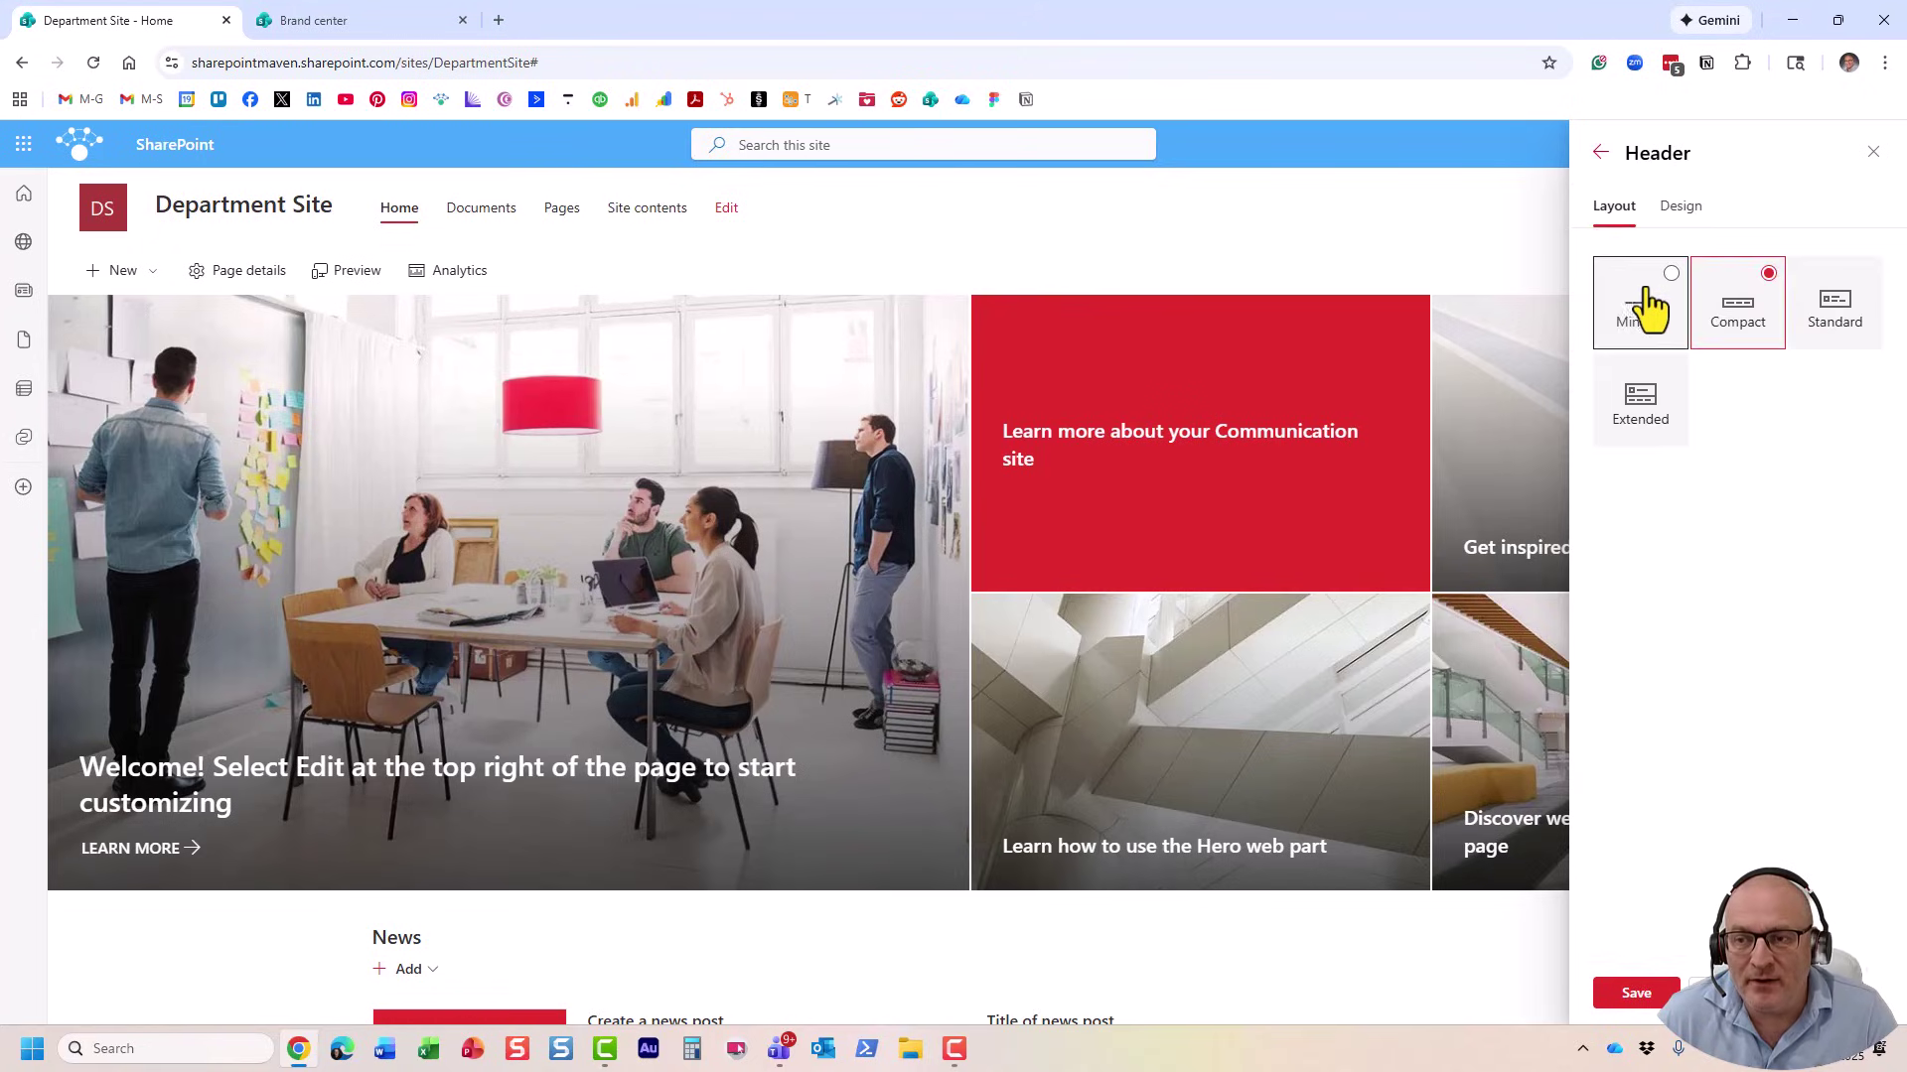
pyautogui.click(1678, 207)
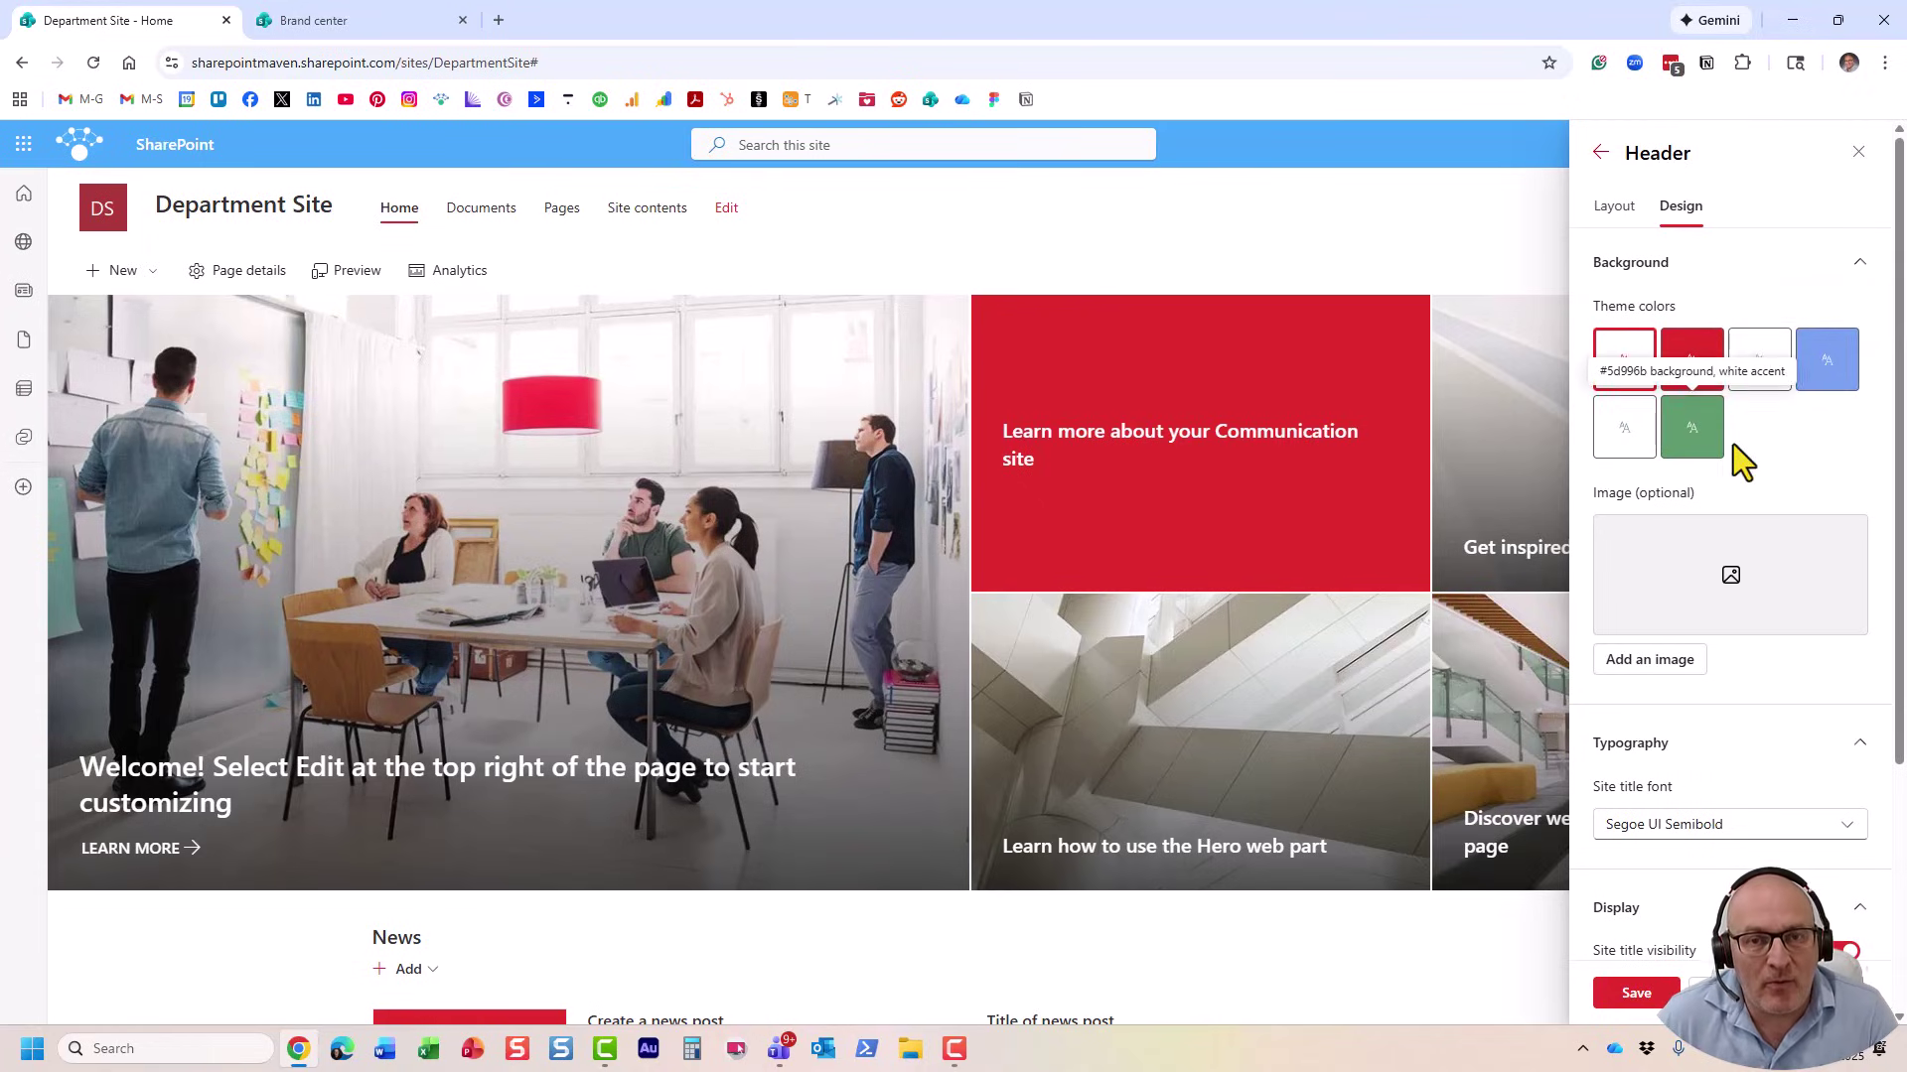
pyautogui.click(1702, 437)
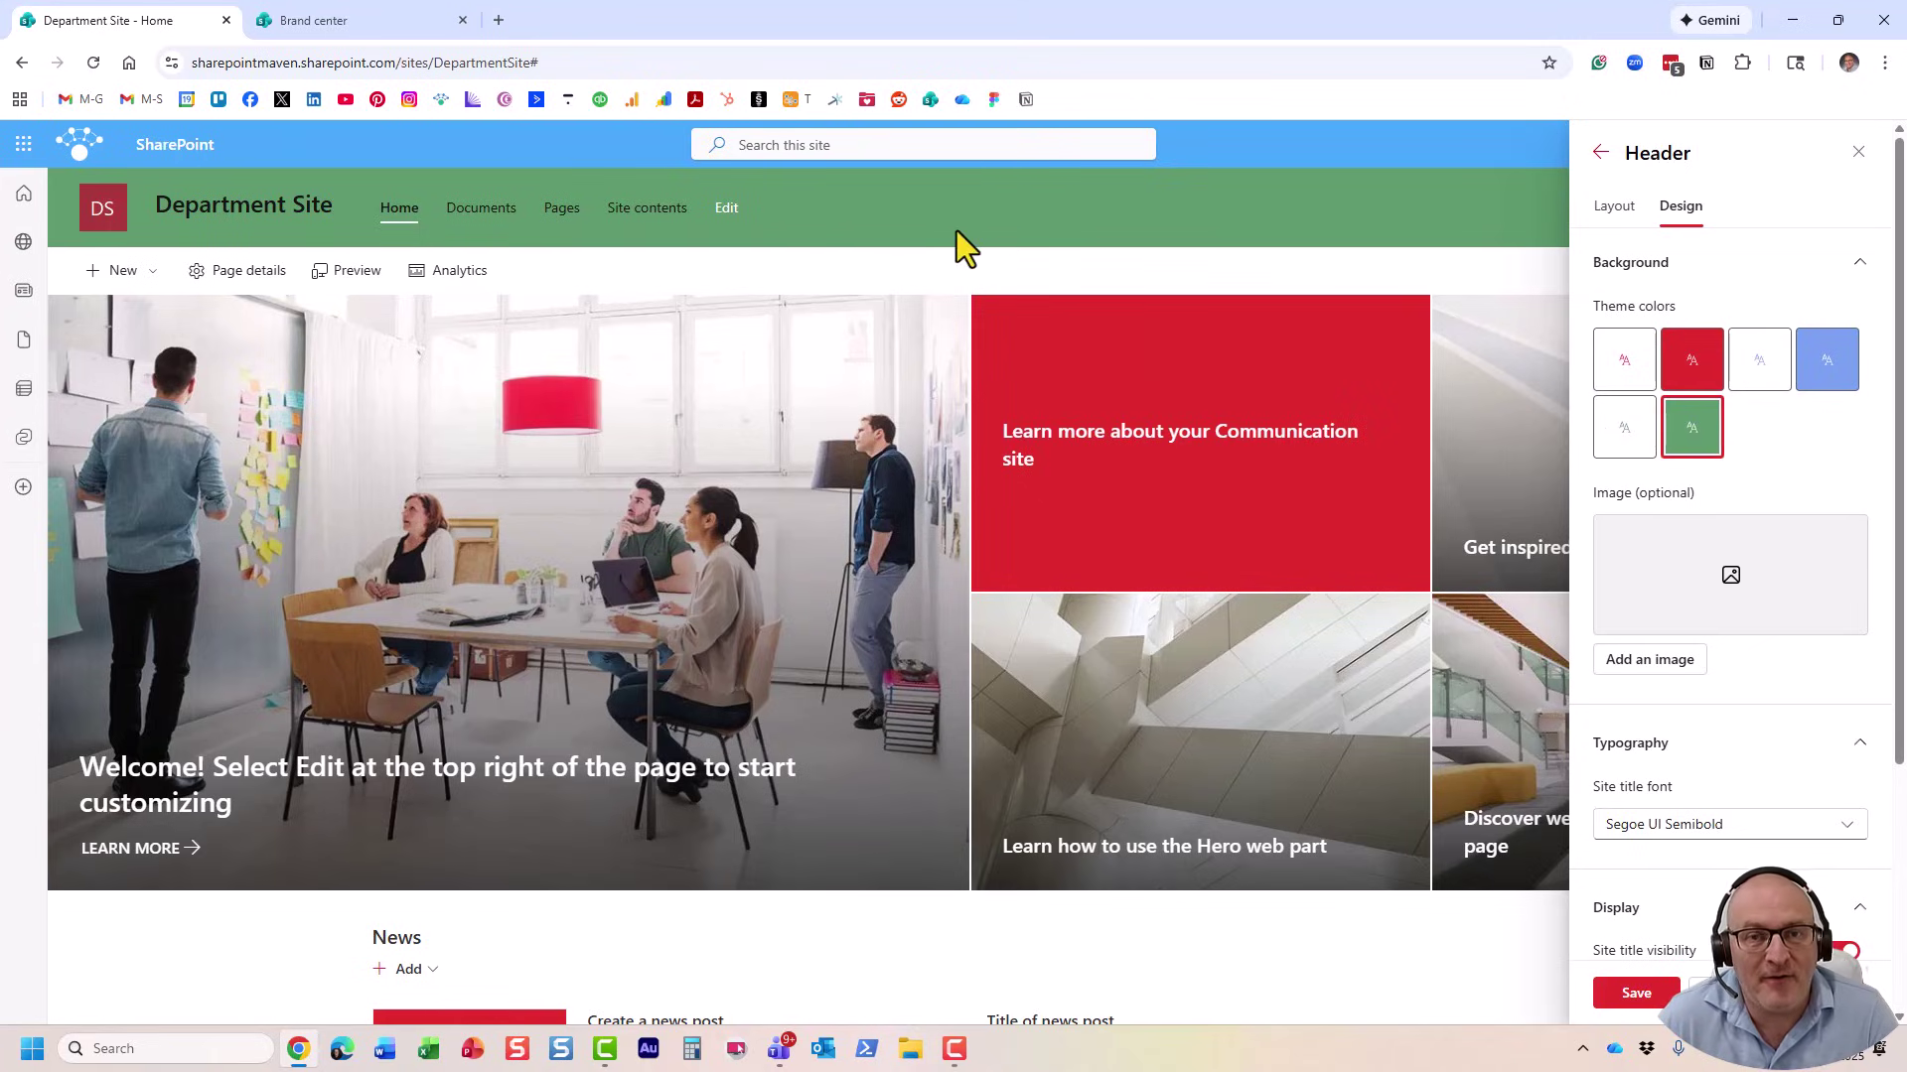
pyautogui.click(1636, 993)
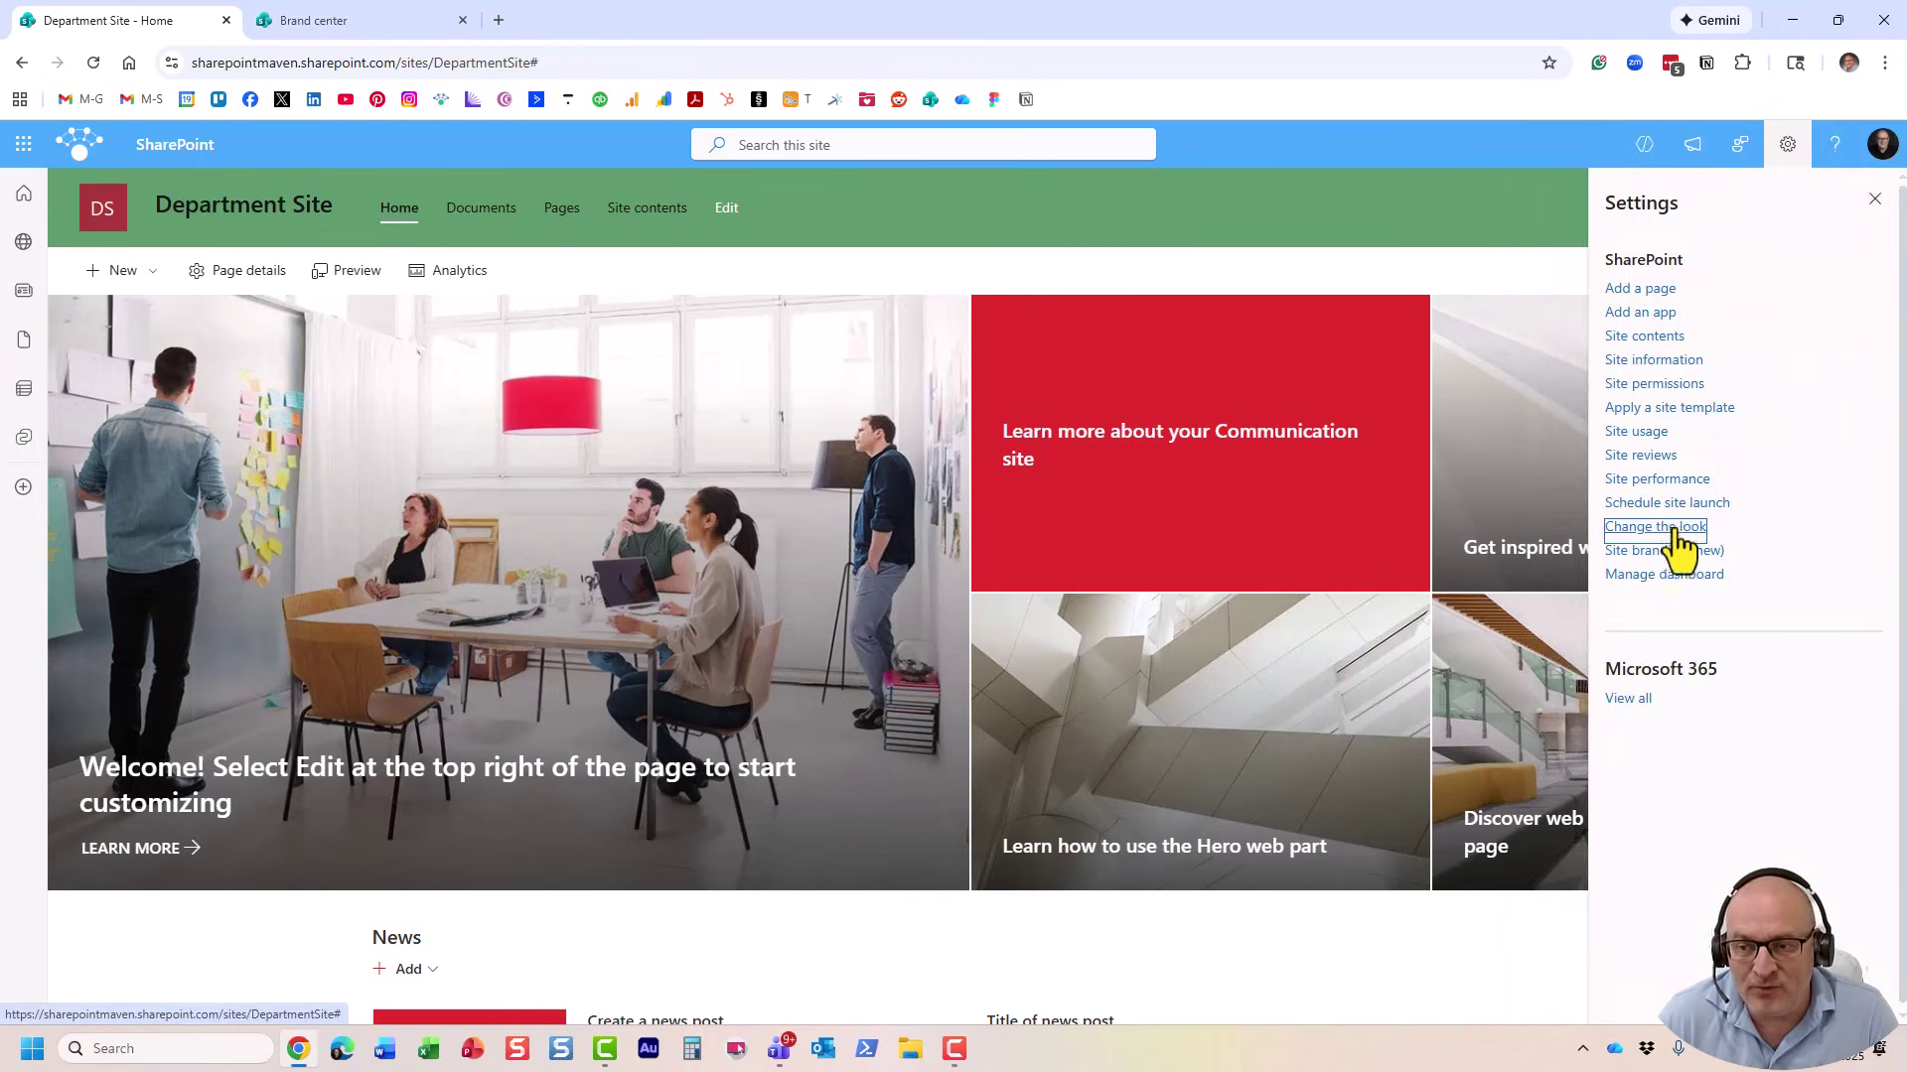
# Edit the home page and bring up the News section's background colour options.
pyautogui.click(1874, 199)
pyautogui.click(1811, 282)
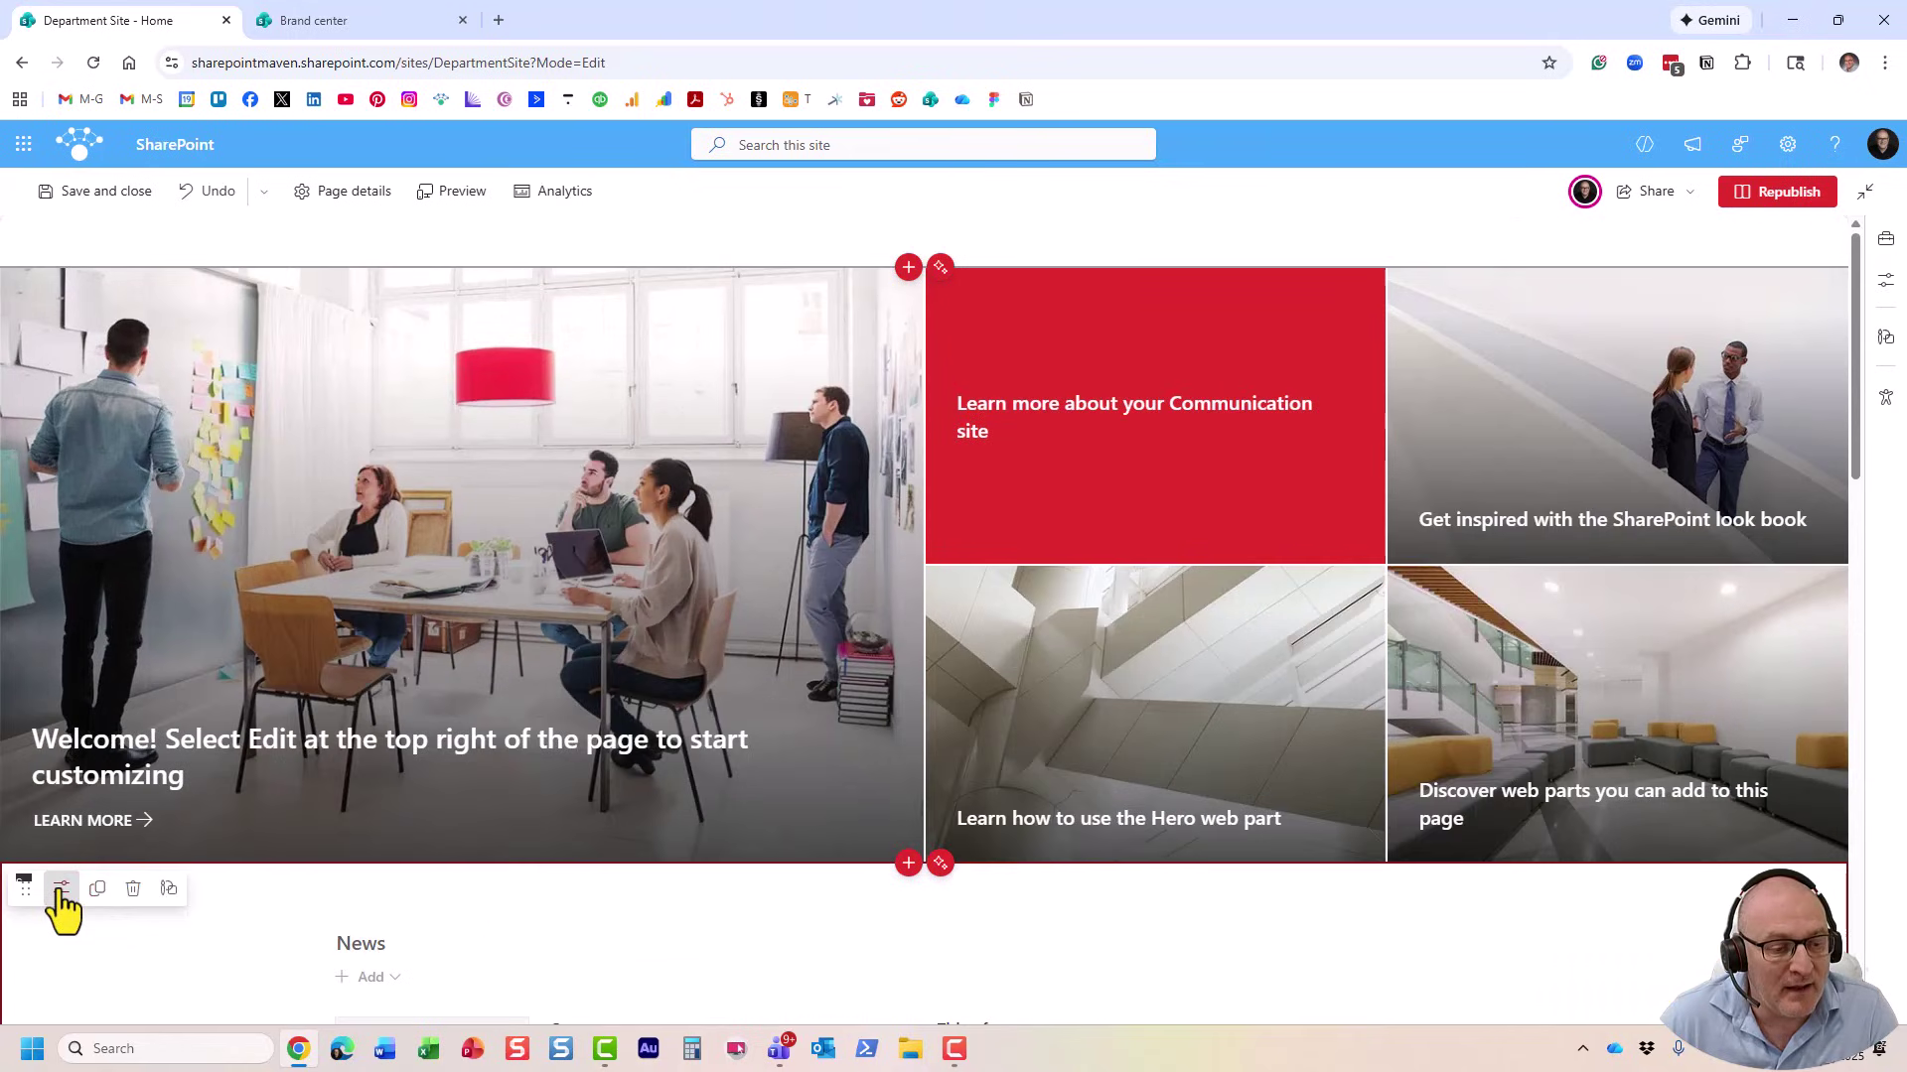
pyautogui.click(59, 906)
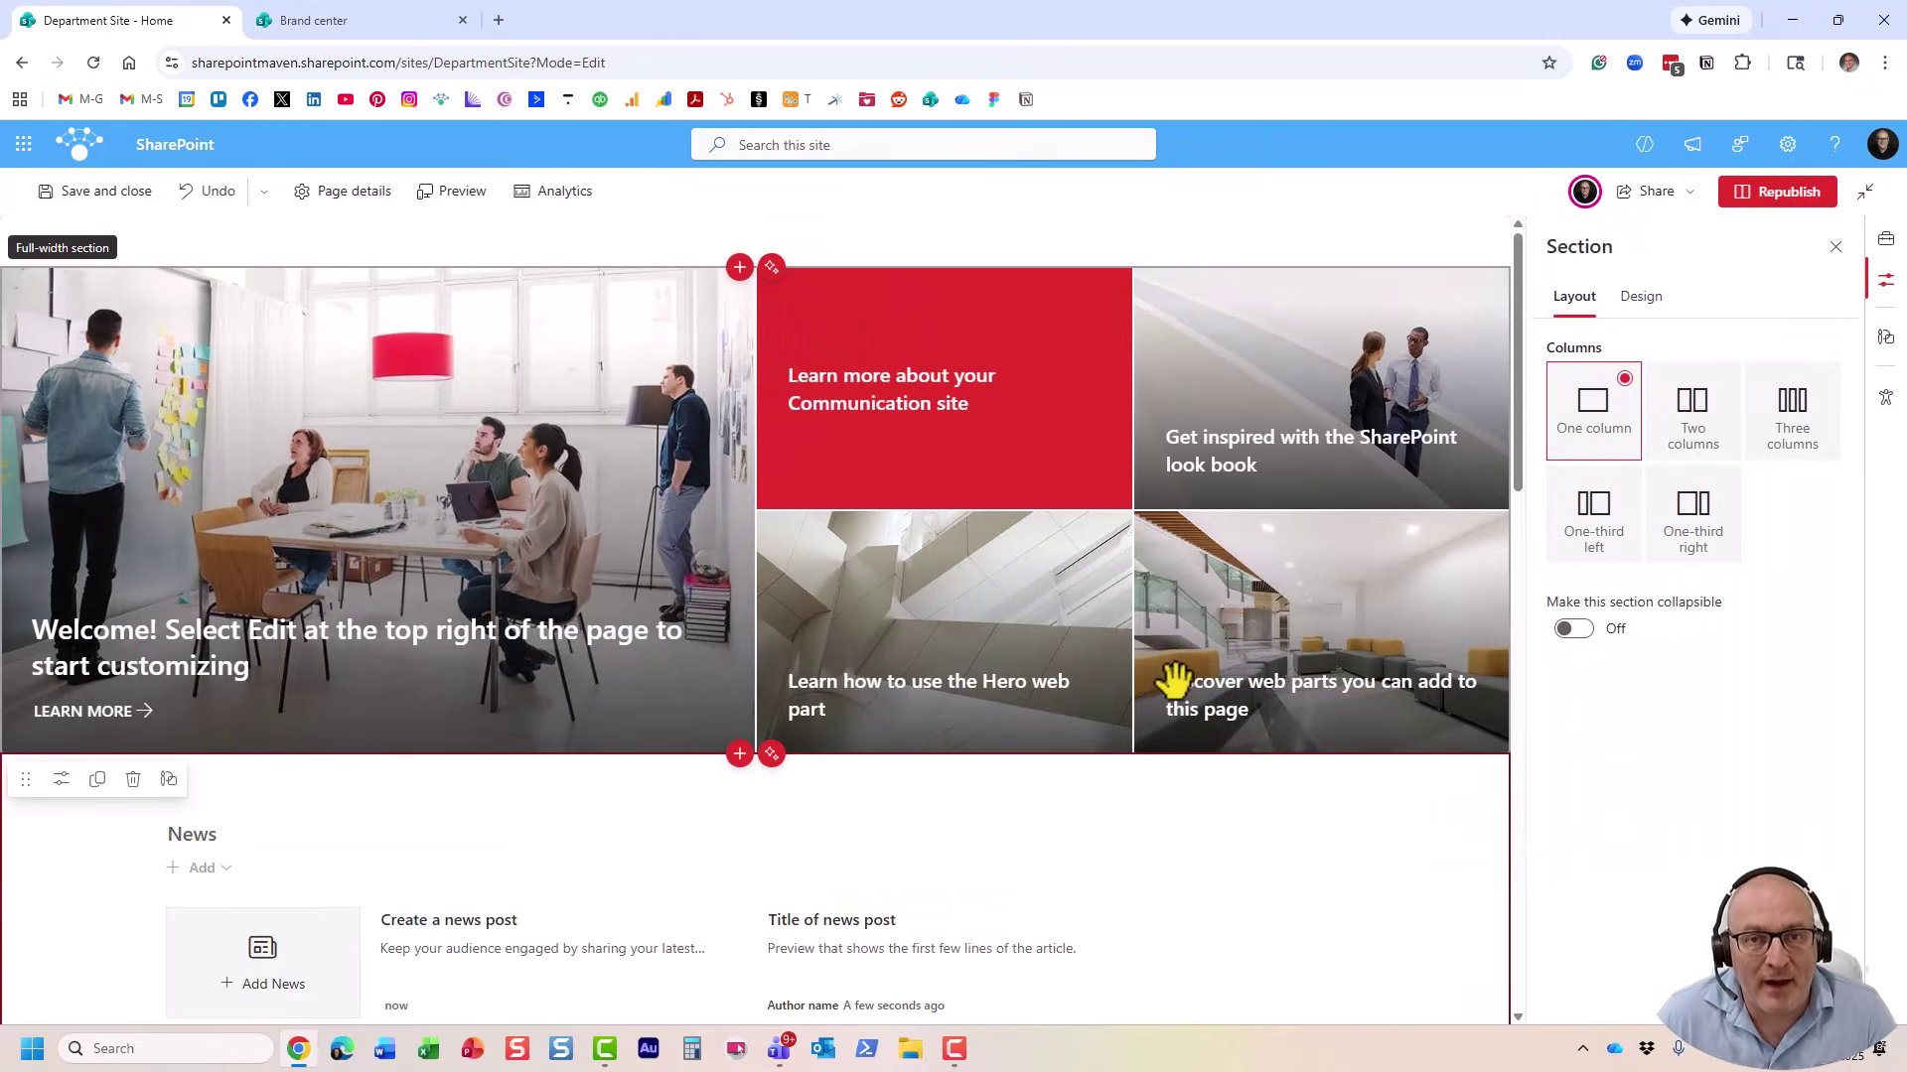
pyautogui.scroll(-1, 854, 887)
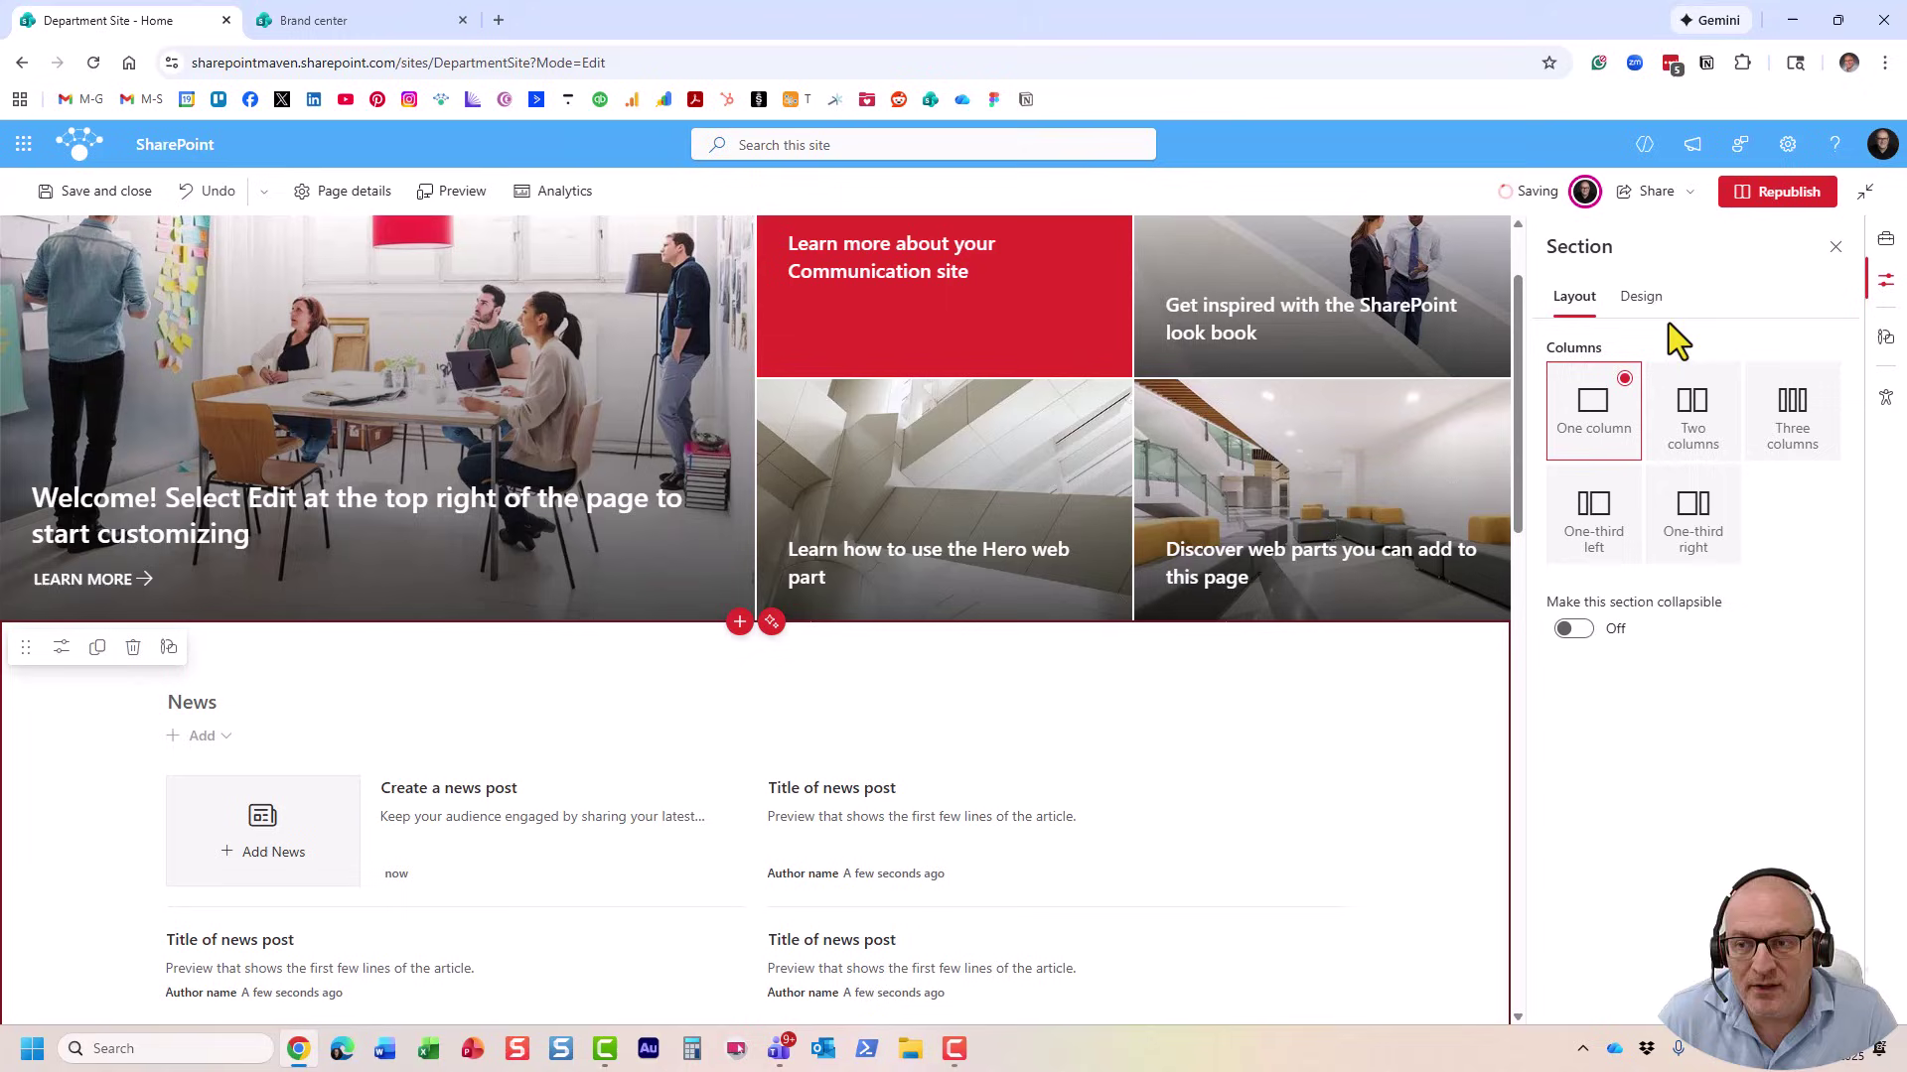
pyautogui.click(1641, 298)
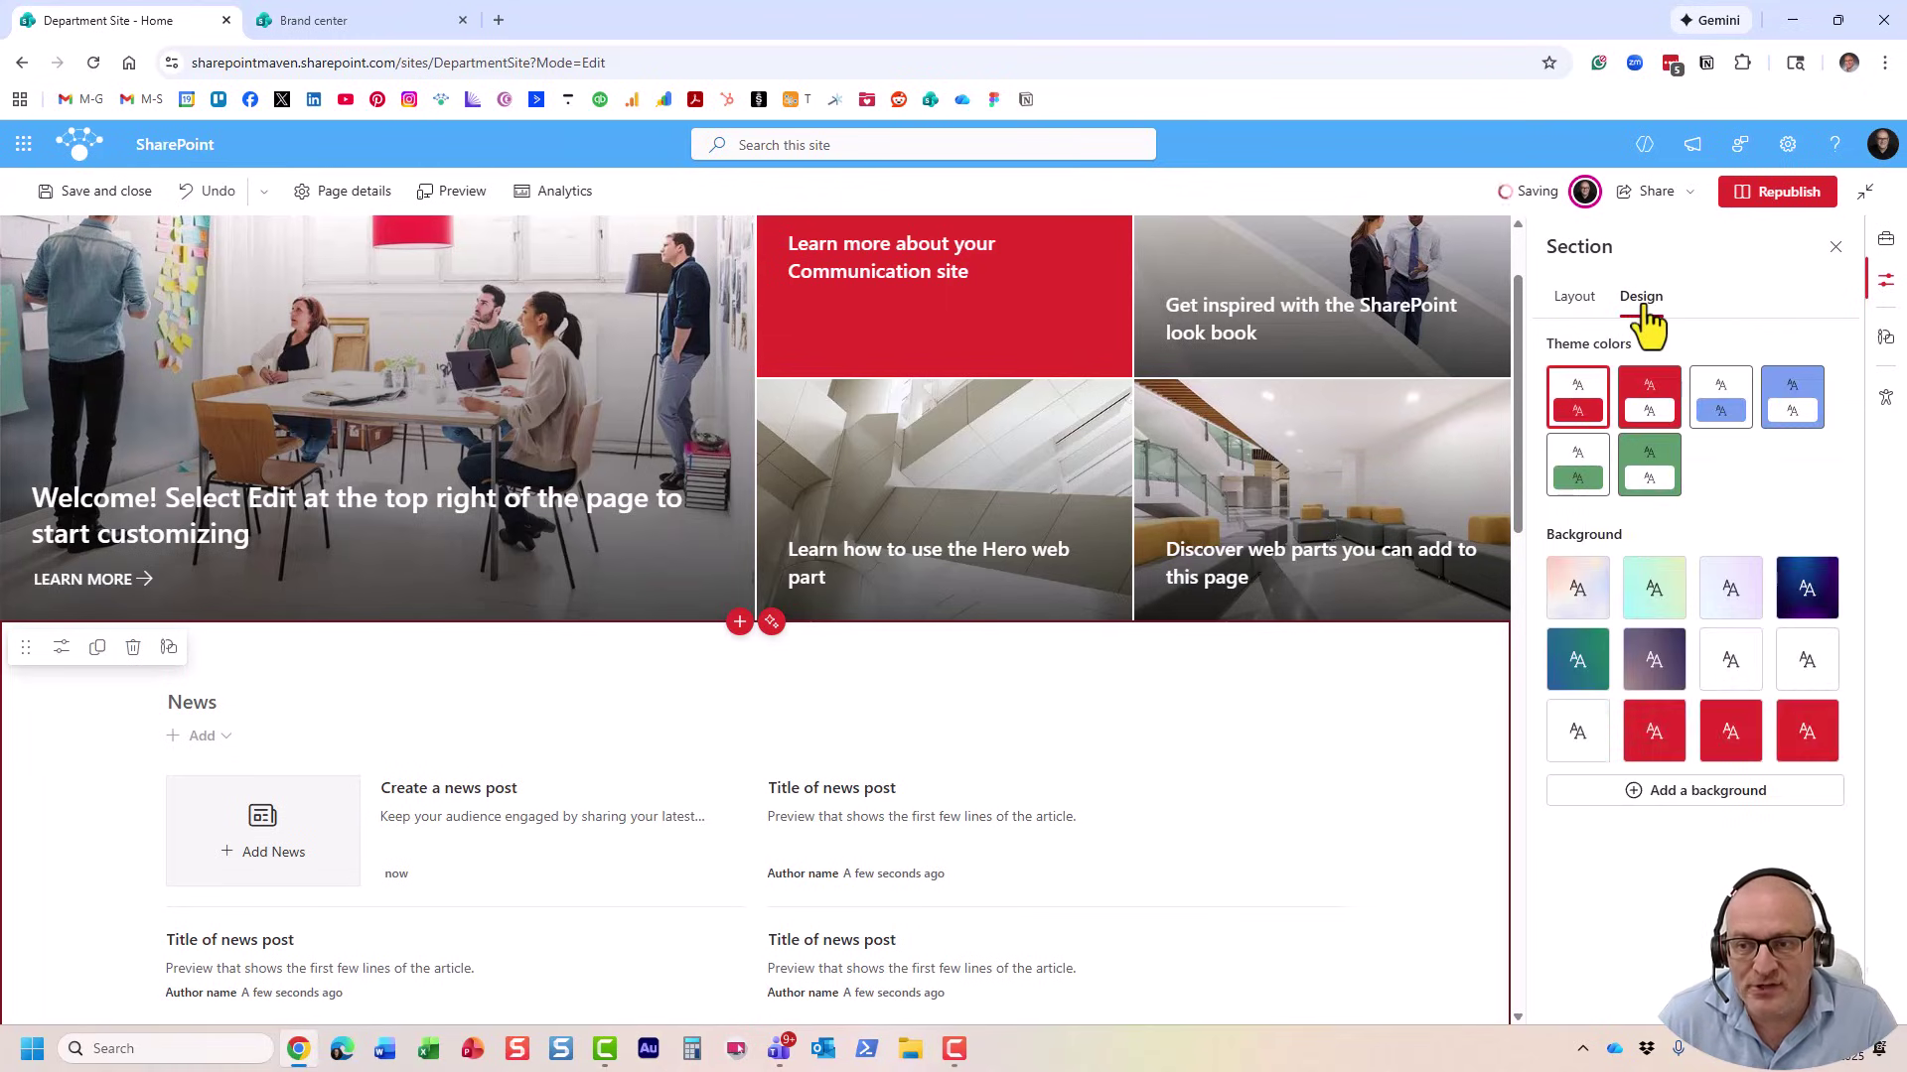
# Set the News section background to blue and republish the home page.
pyautogui.click(1801, 402)
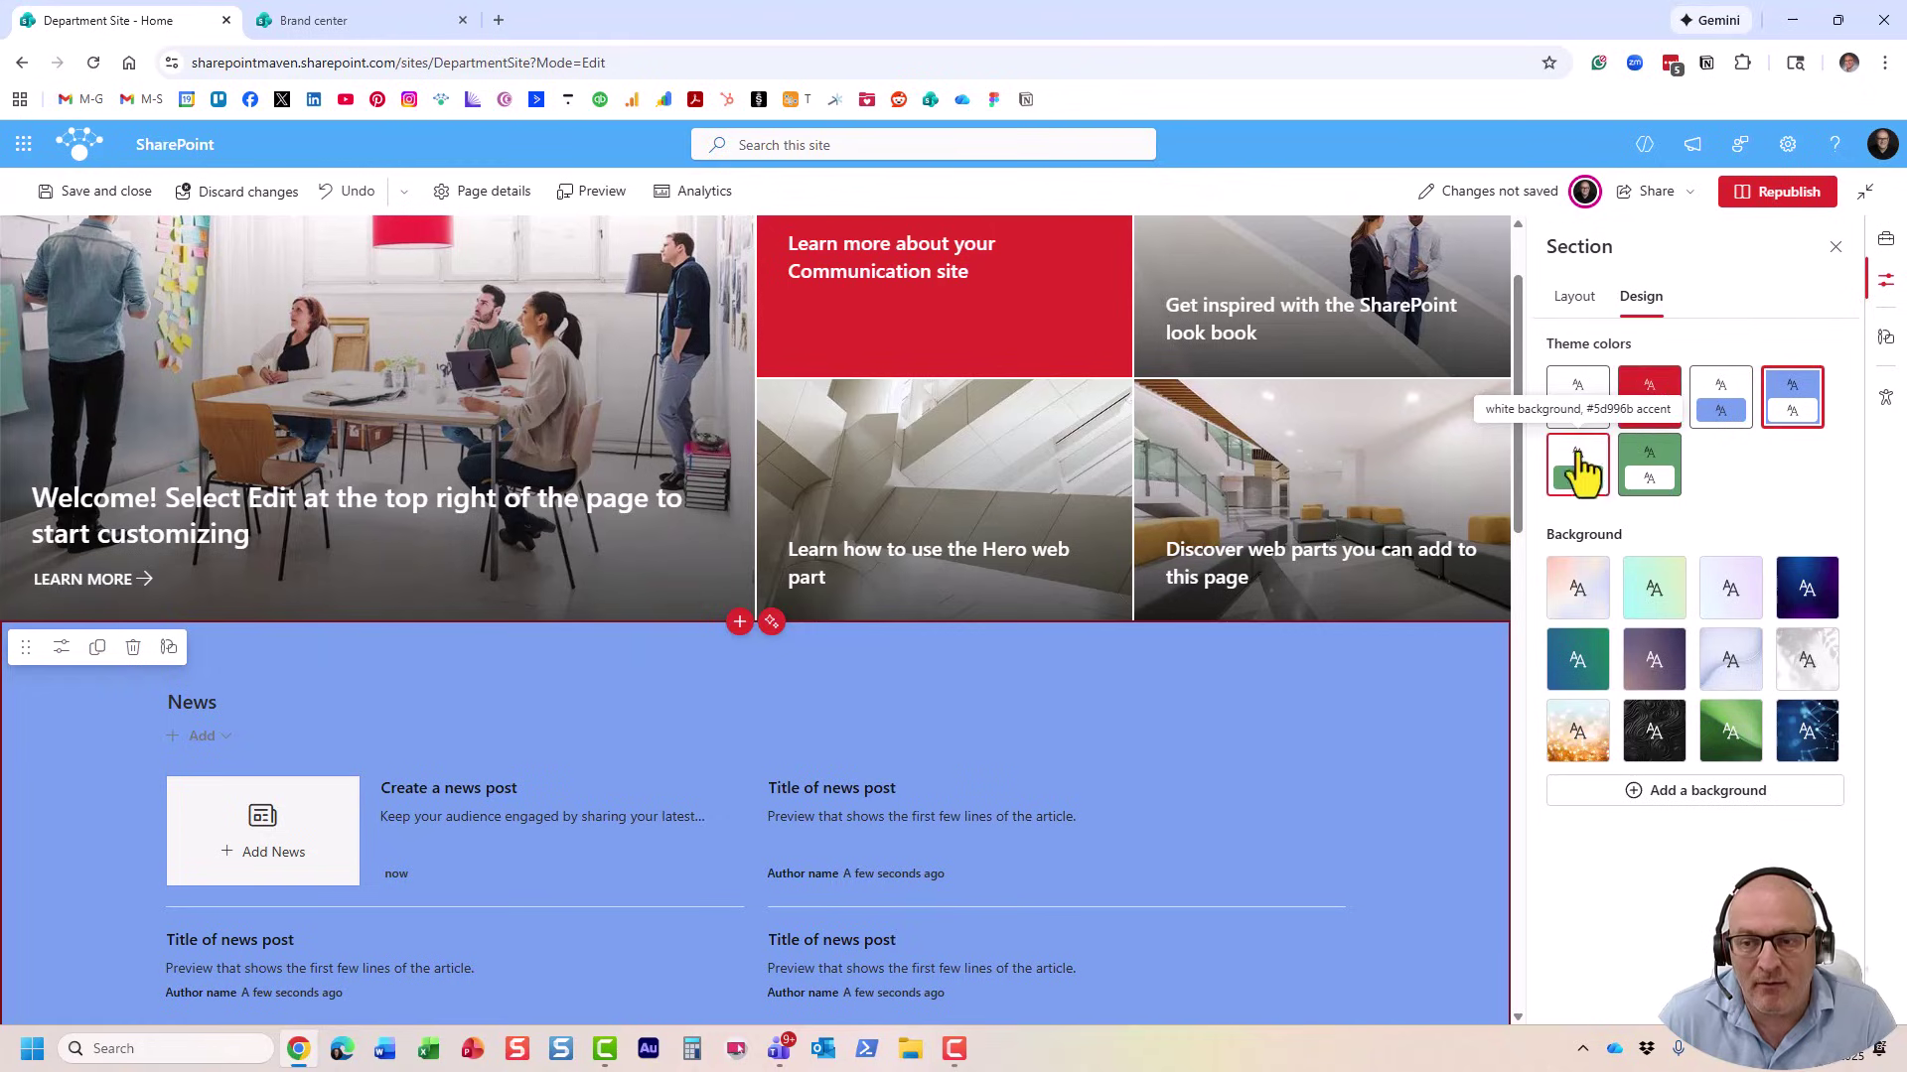
pyautogui.click(1655, 449)
pyautogui.click(1788, 397)
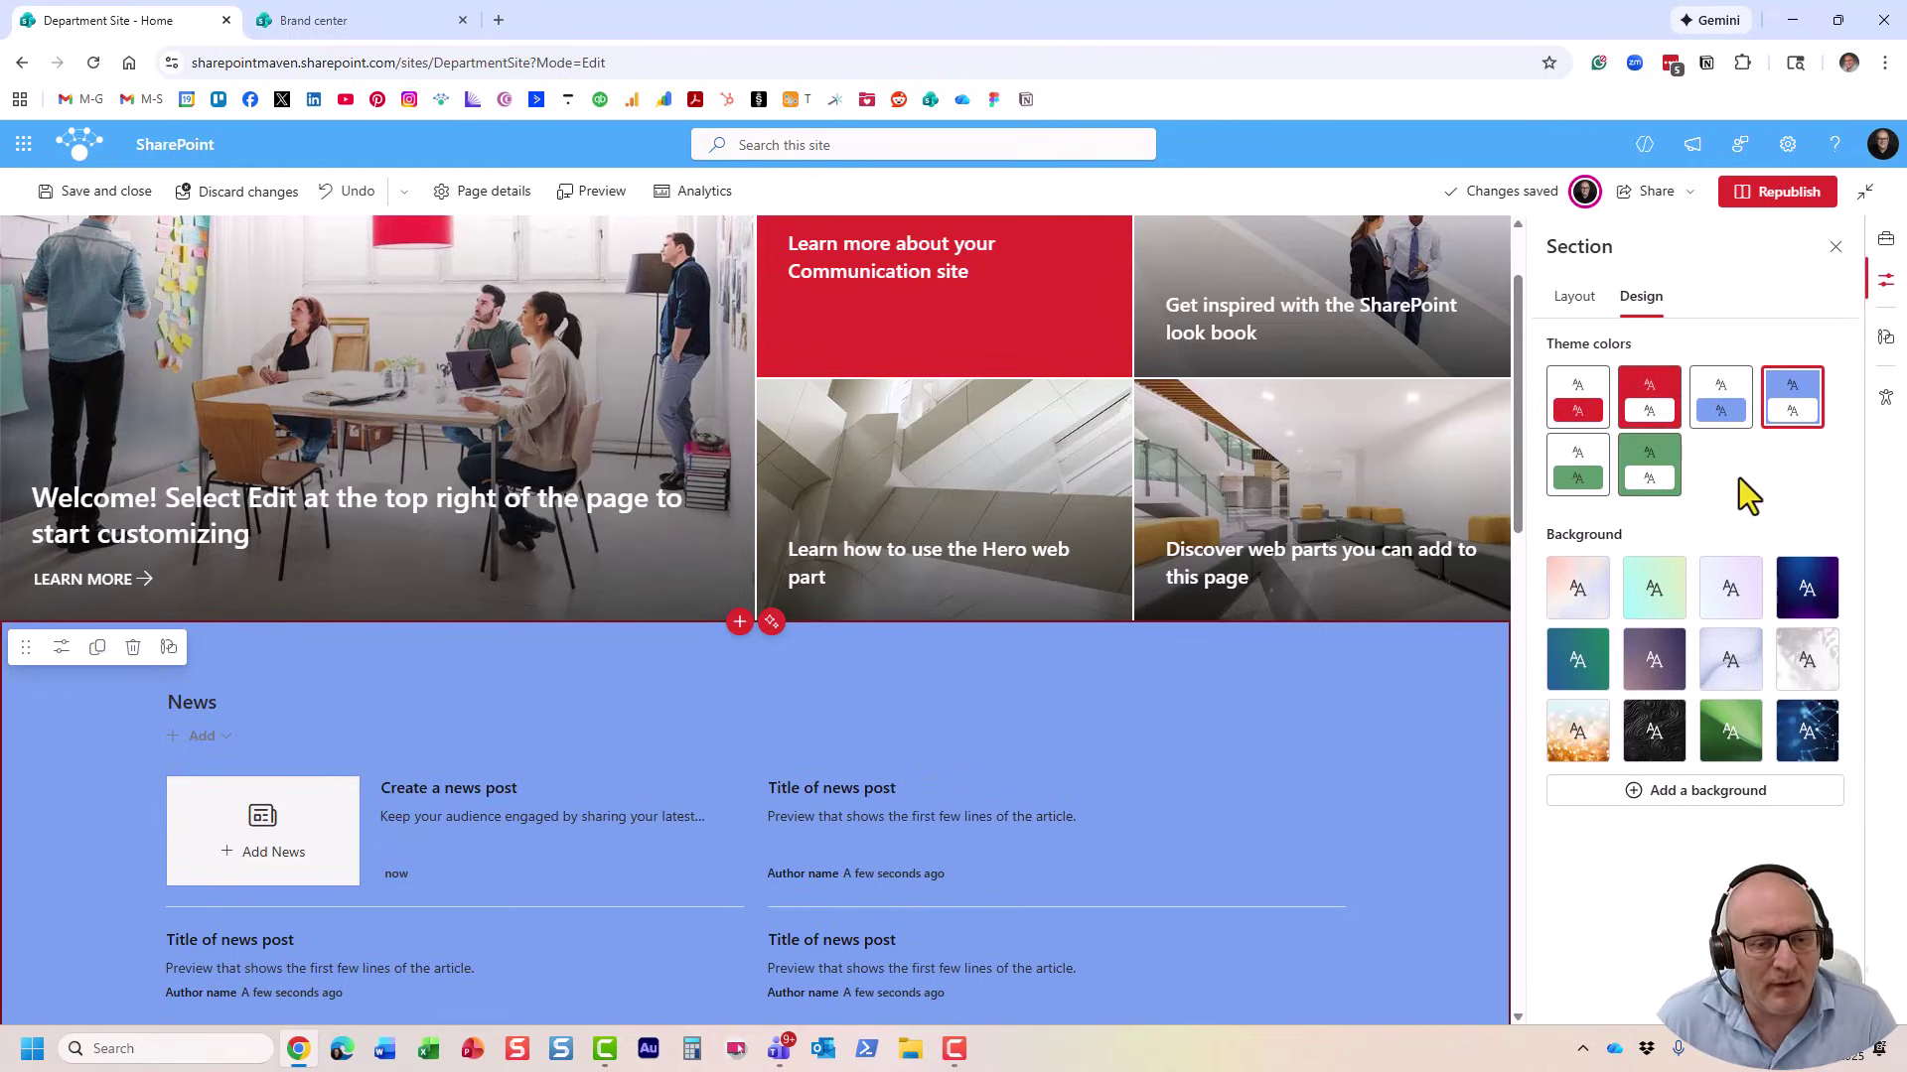
pyautogui.click(1778, 193)
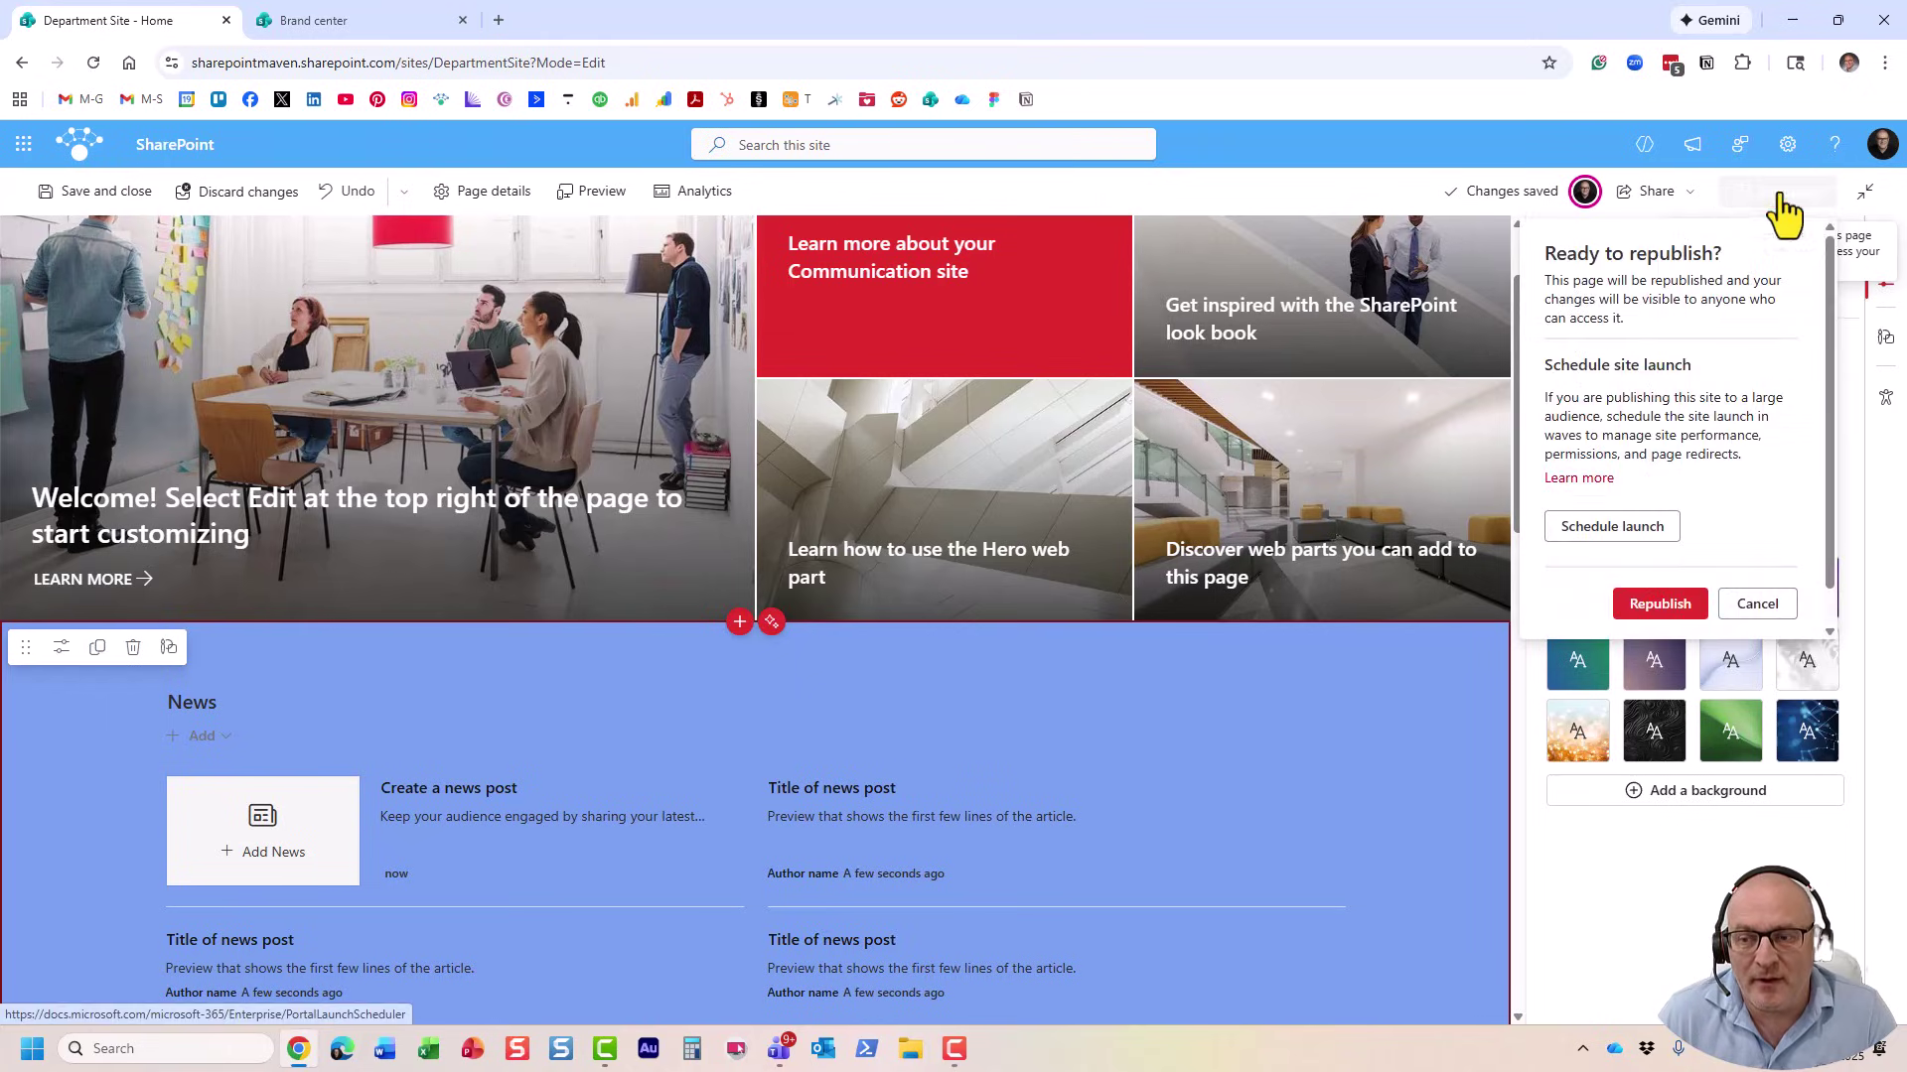
pyautogui.click(1680, 606)
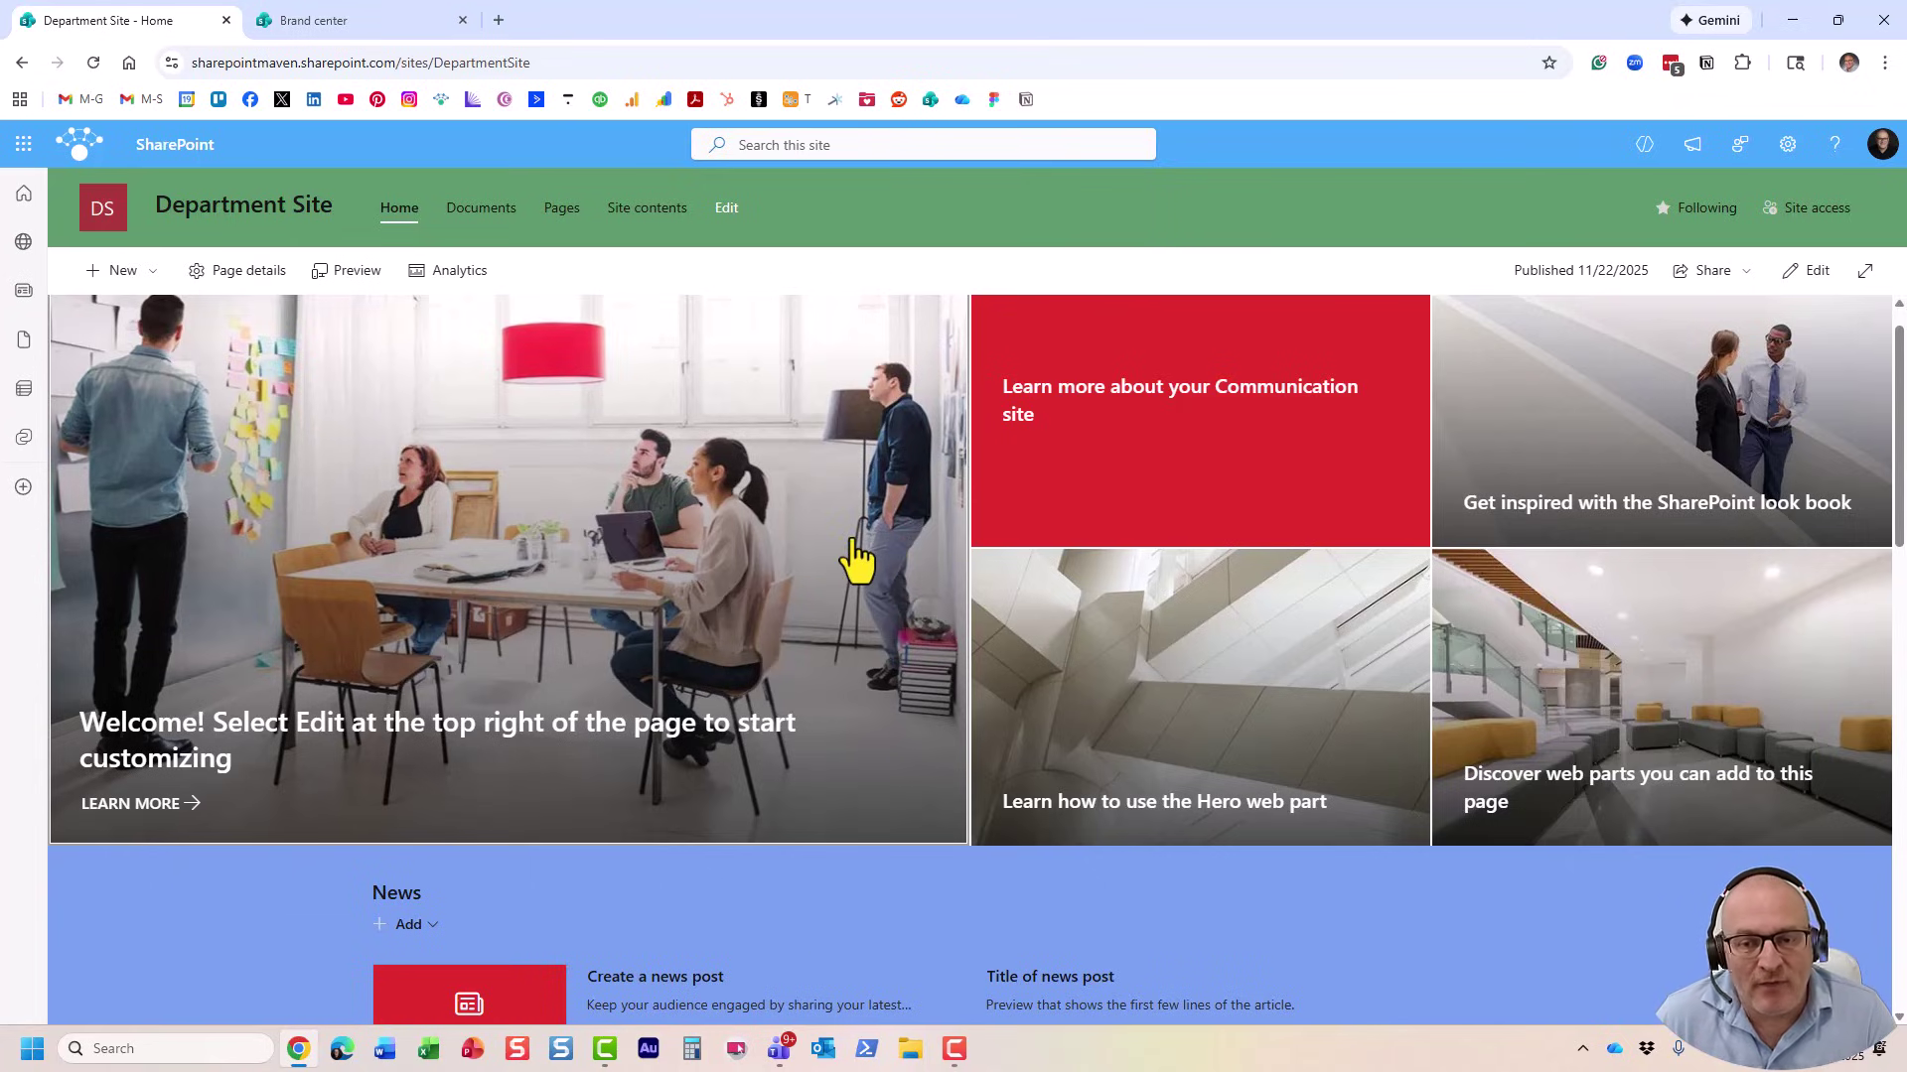
pyautogui.click(1787, 146)
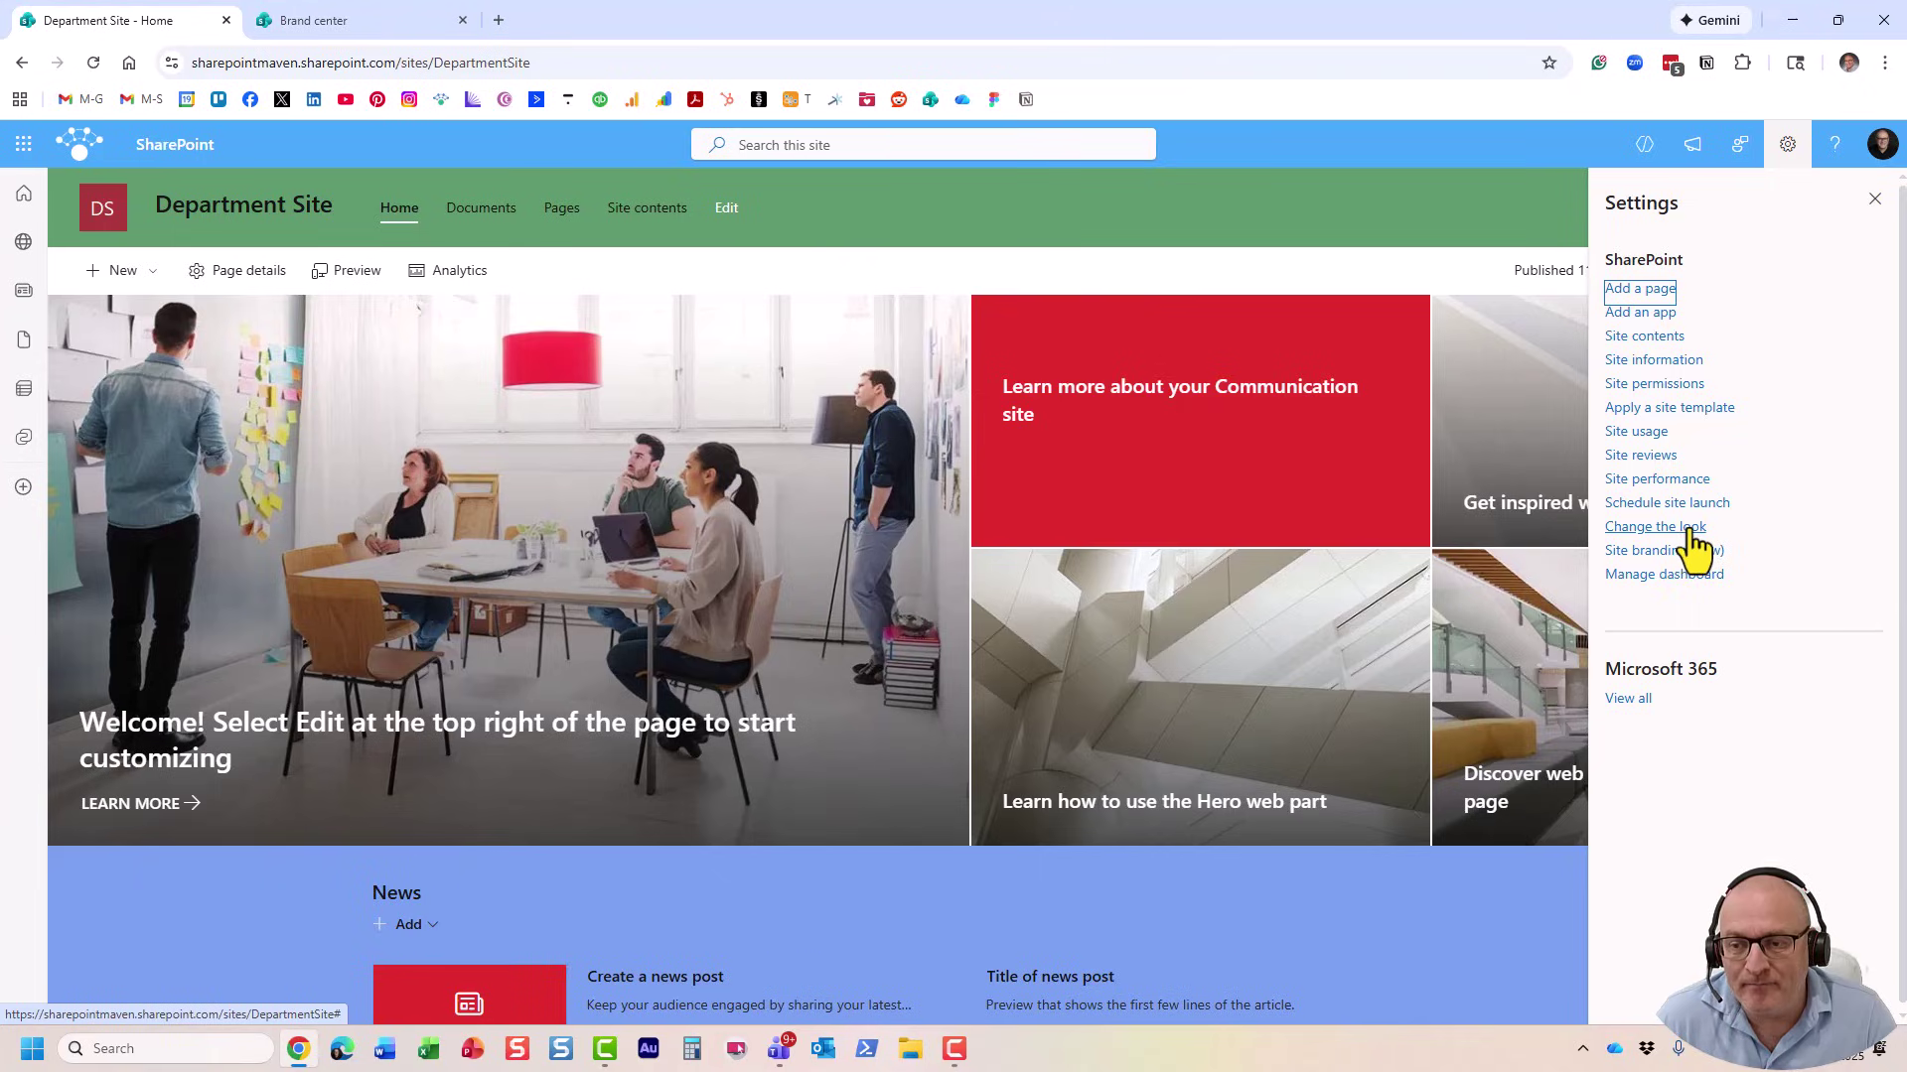
pyautogui.click(1689, 529)
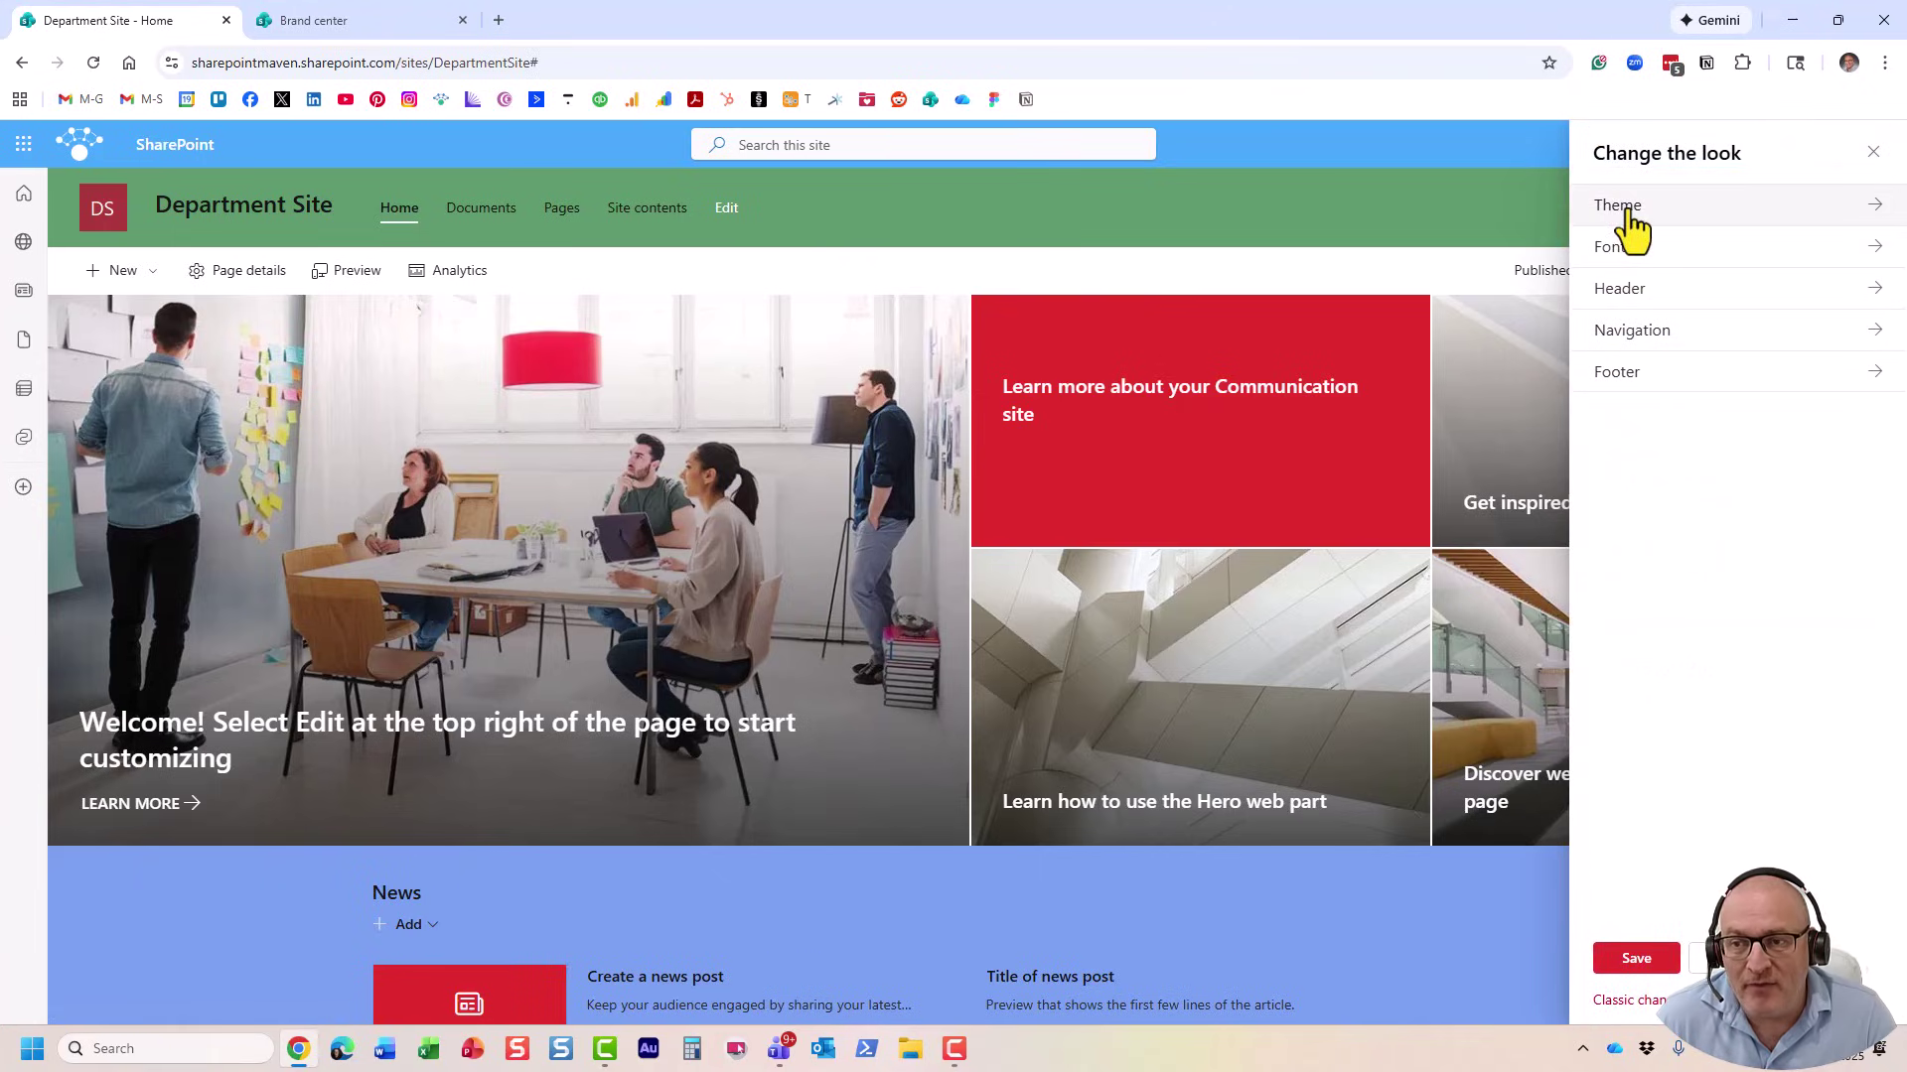
pyautogui.click(1626, 211)
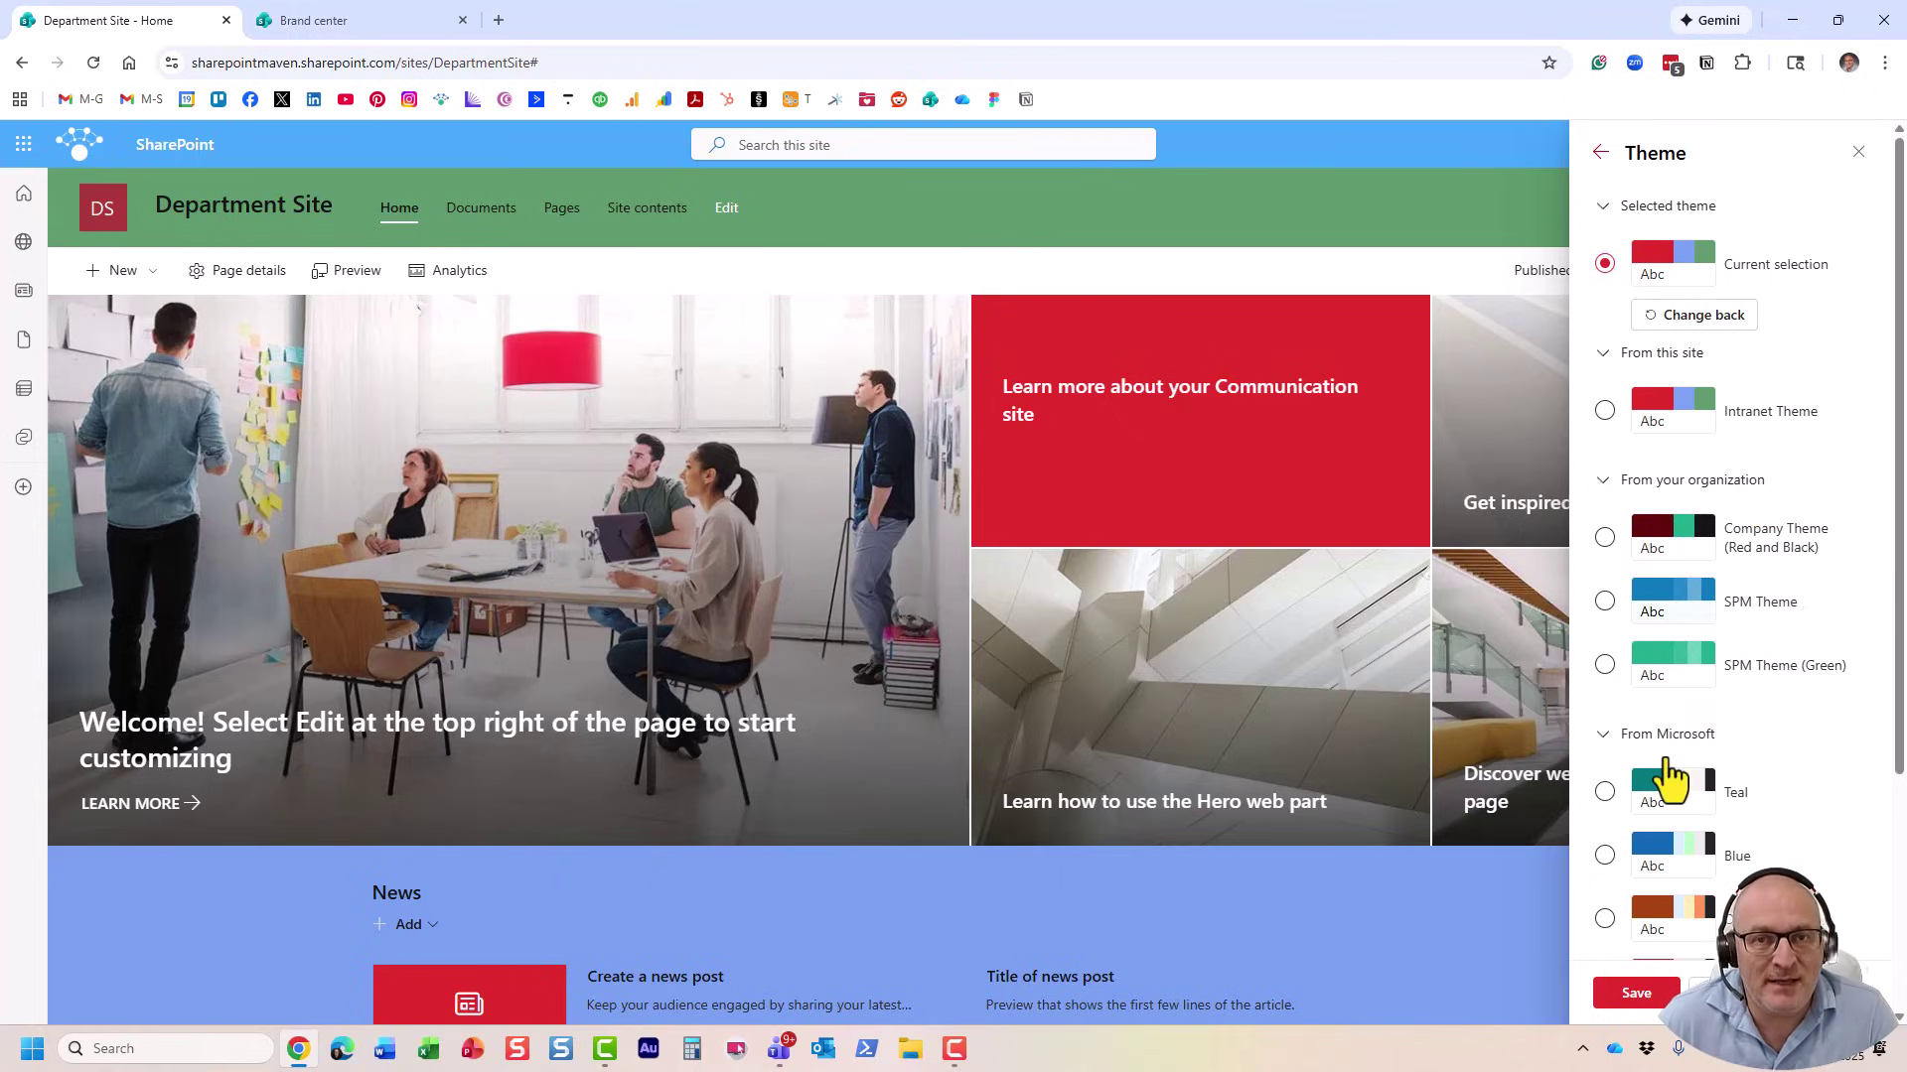
pyautogui.click(1673, 911)
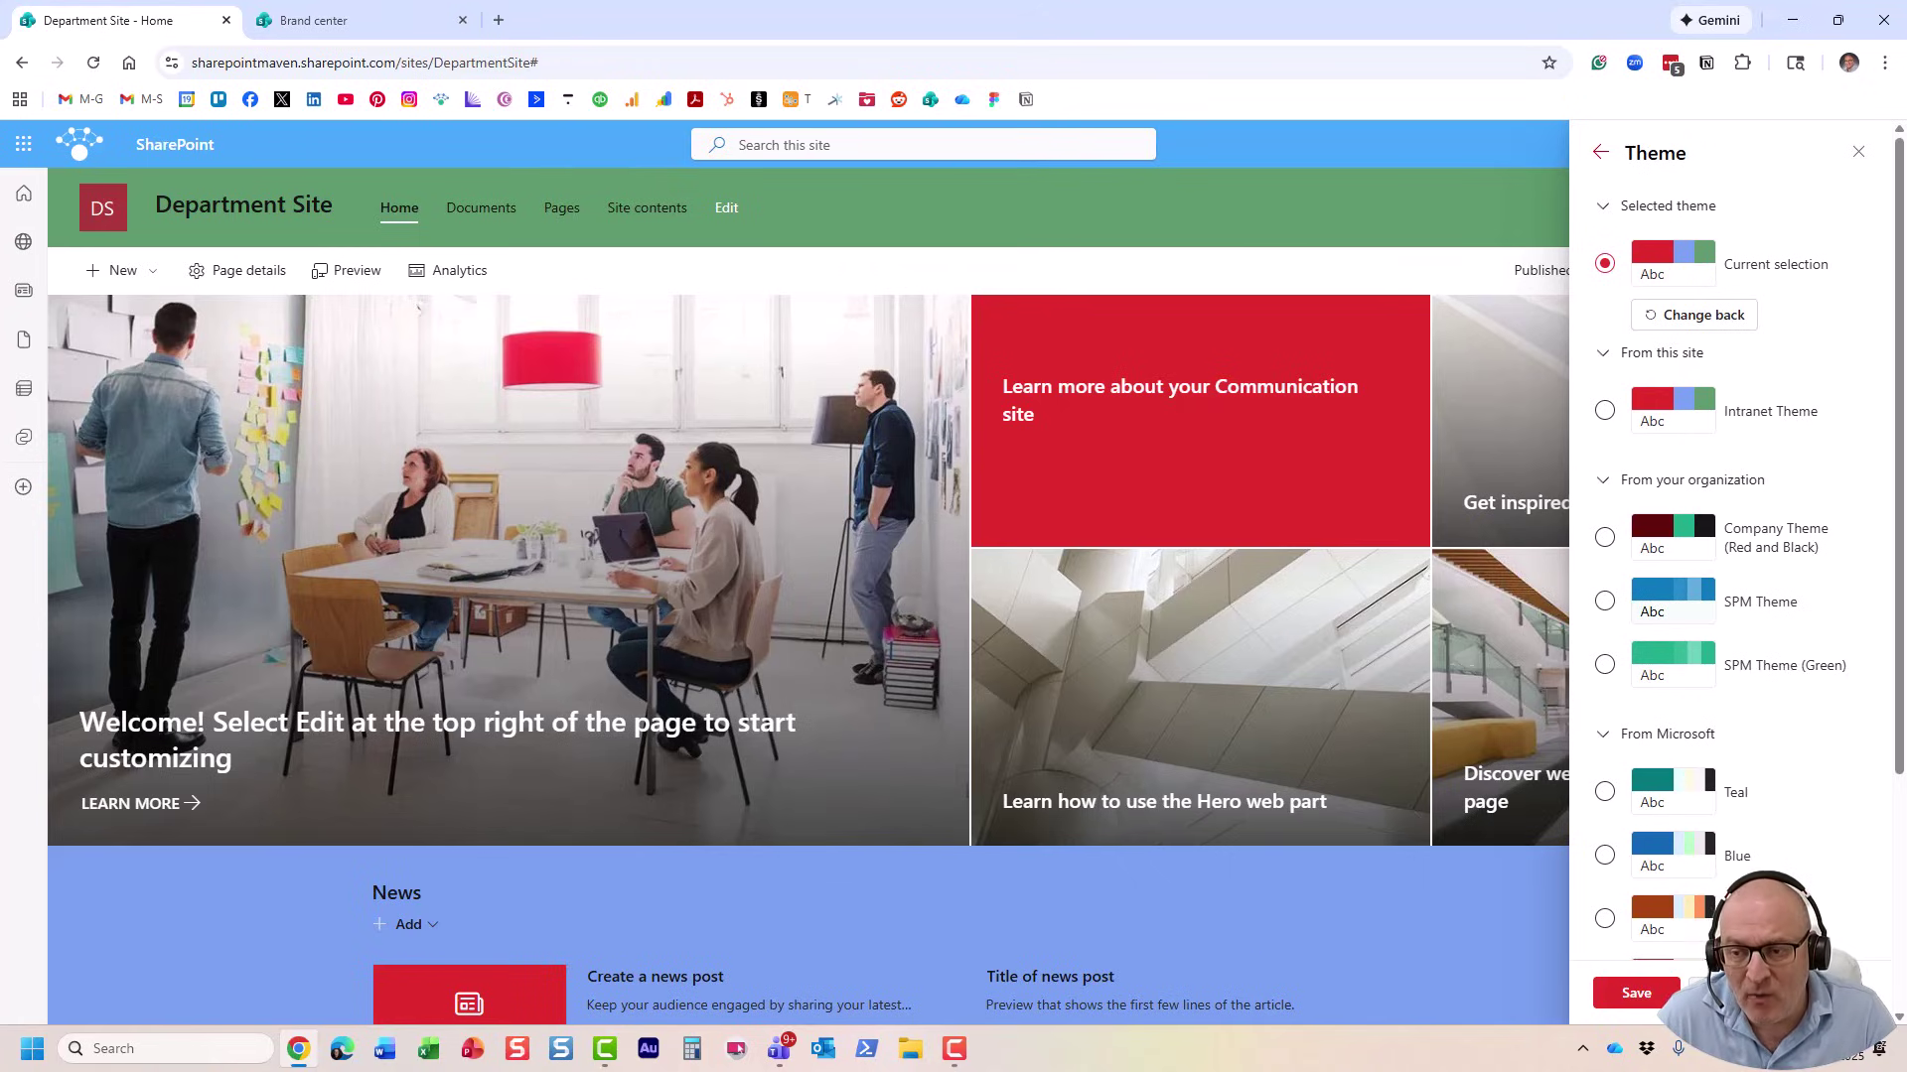
pyautogui.click(1713, 993)
pyautogui.click(1882, 206)
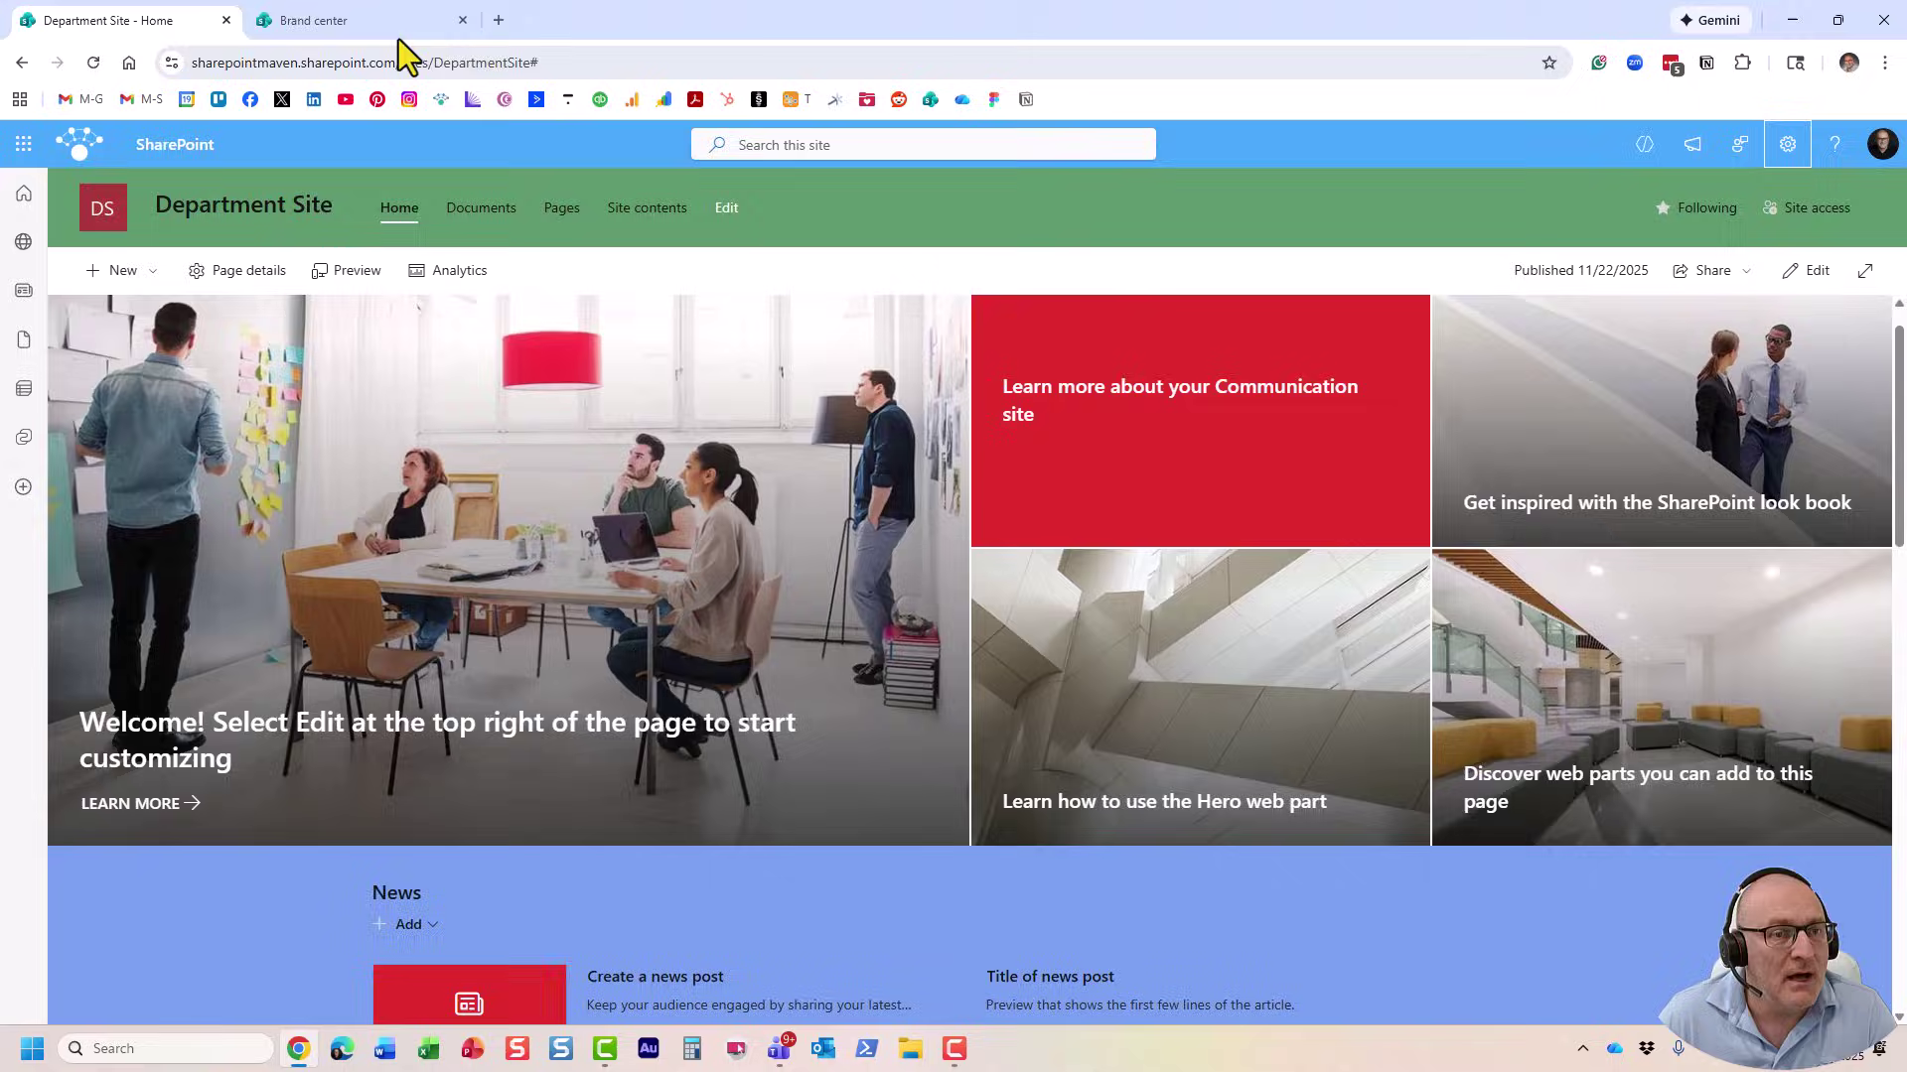
pyautogui.click(348, 22)
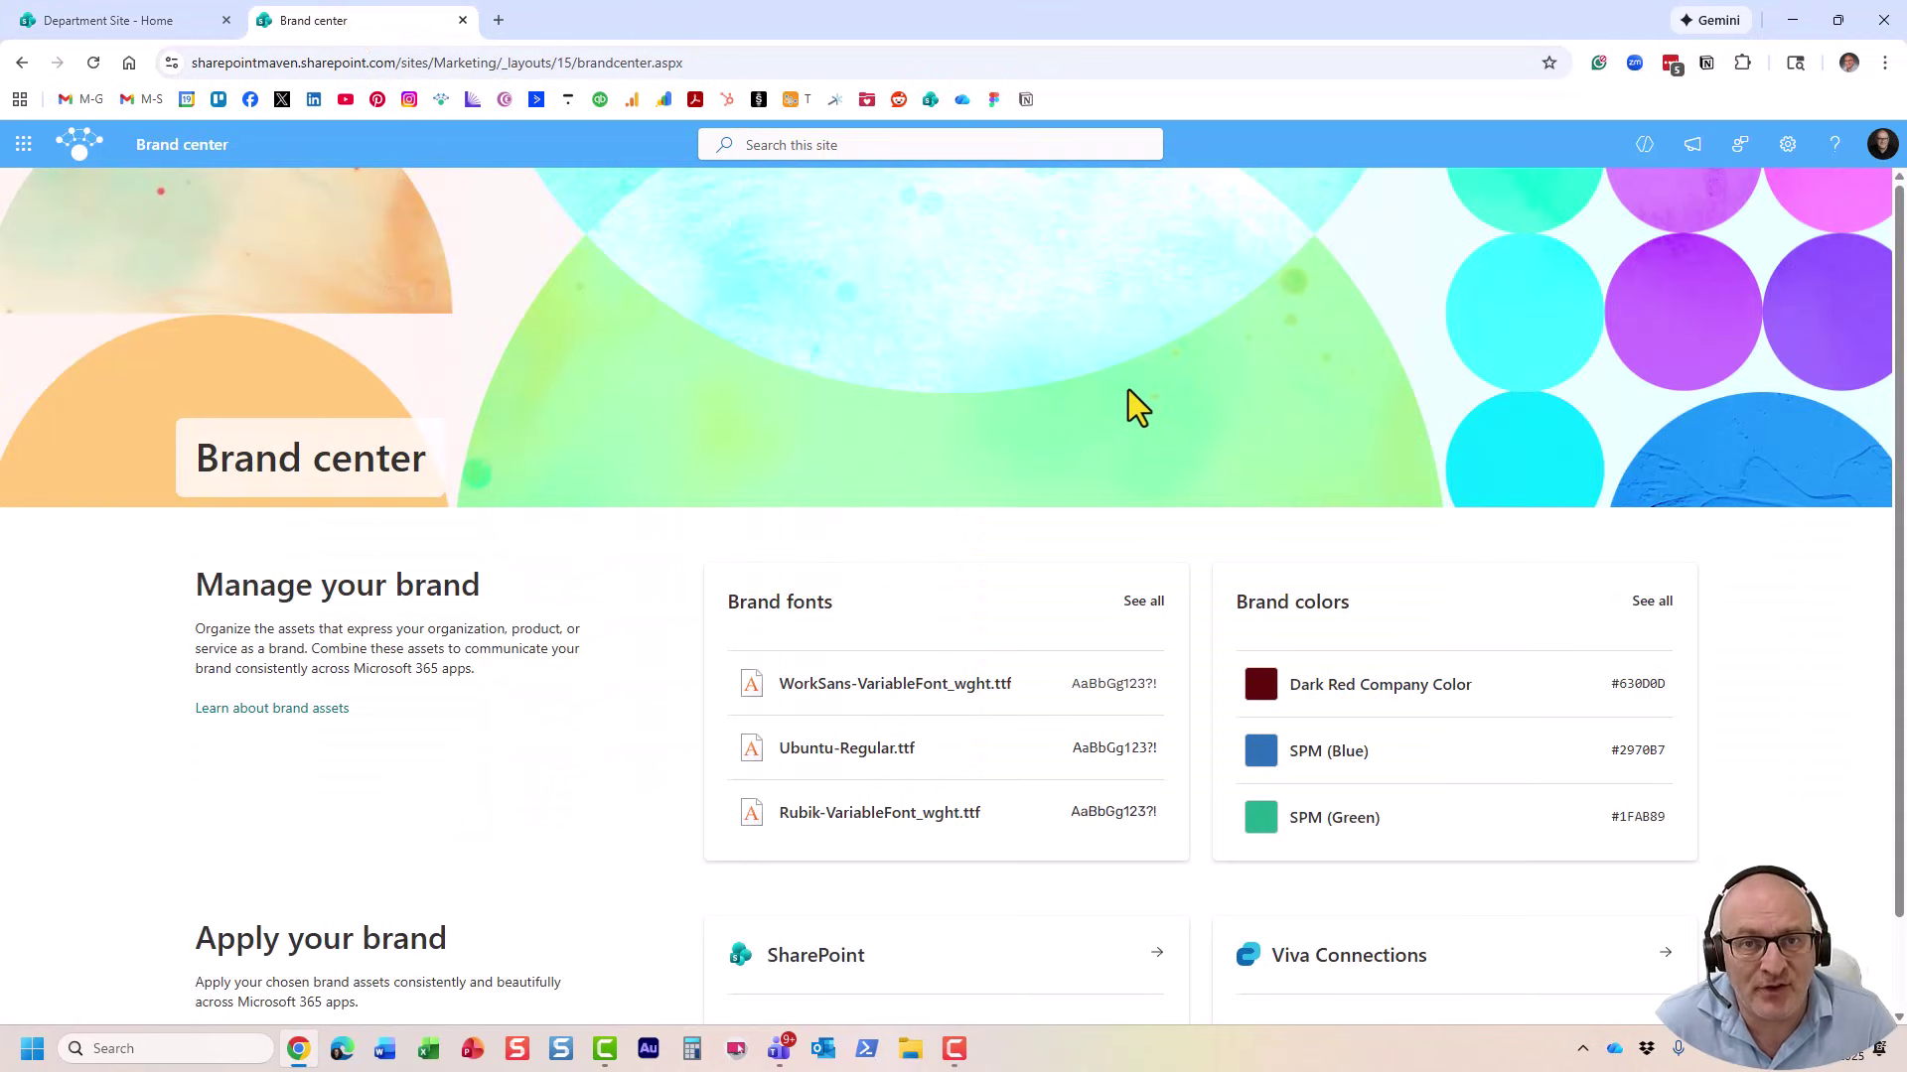
pyautogui.scroll(-1, 677, 464)
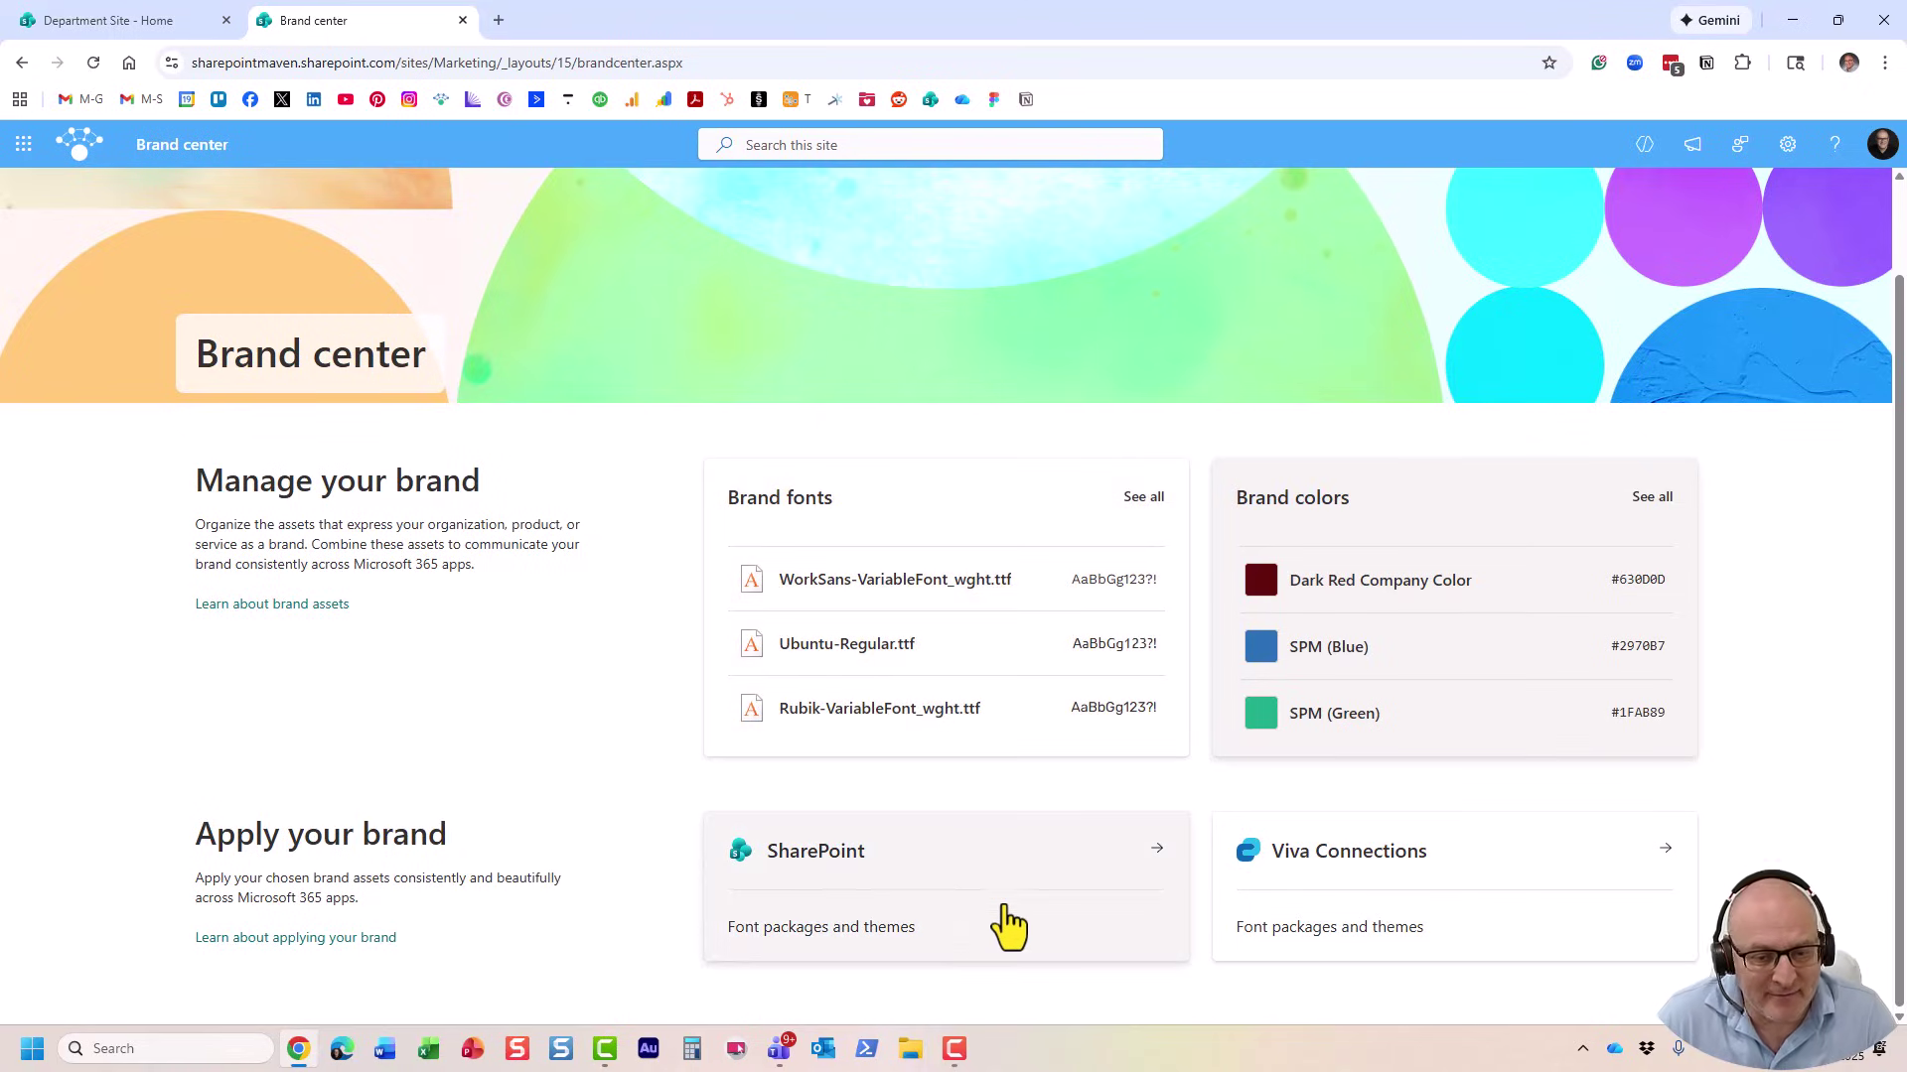
pyautogui.click(1022, 860)
pyautogui.scroll(-2, 1013, 785)
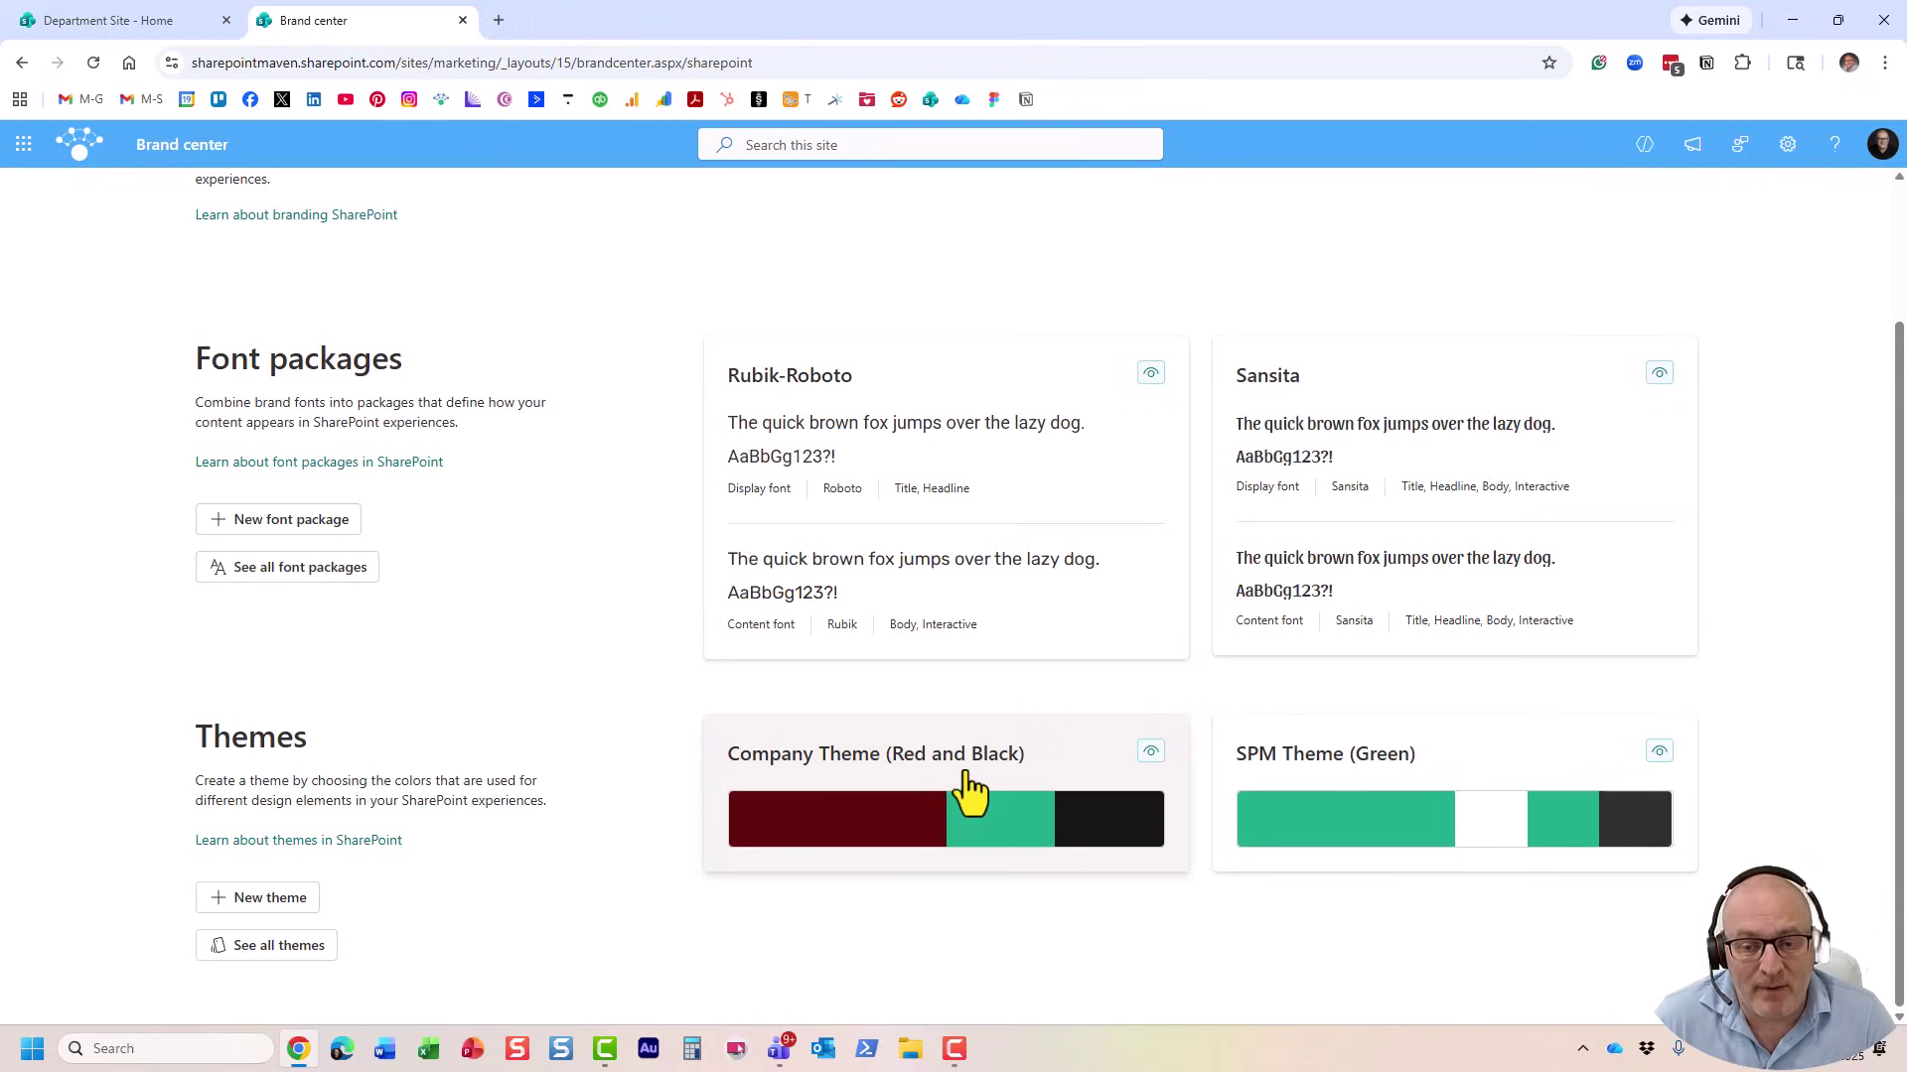
pyautogui.click(123, 20)
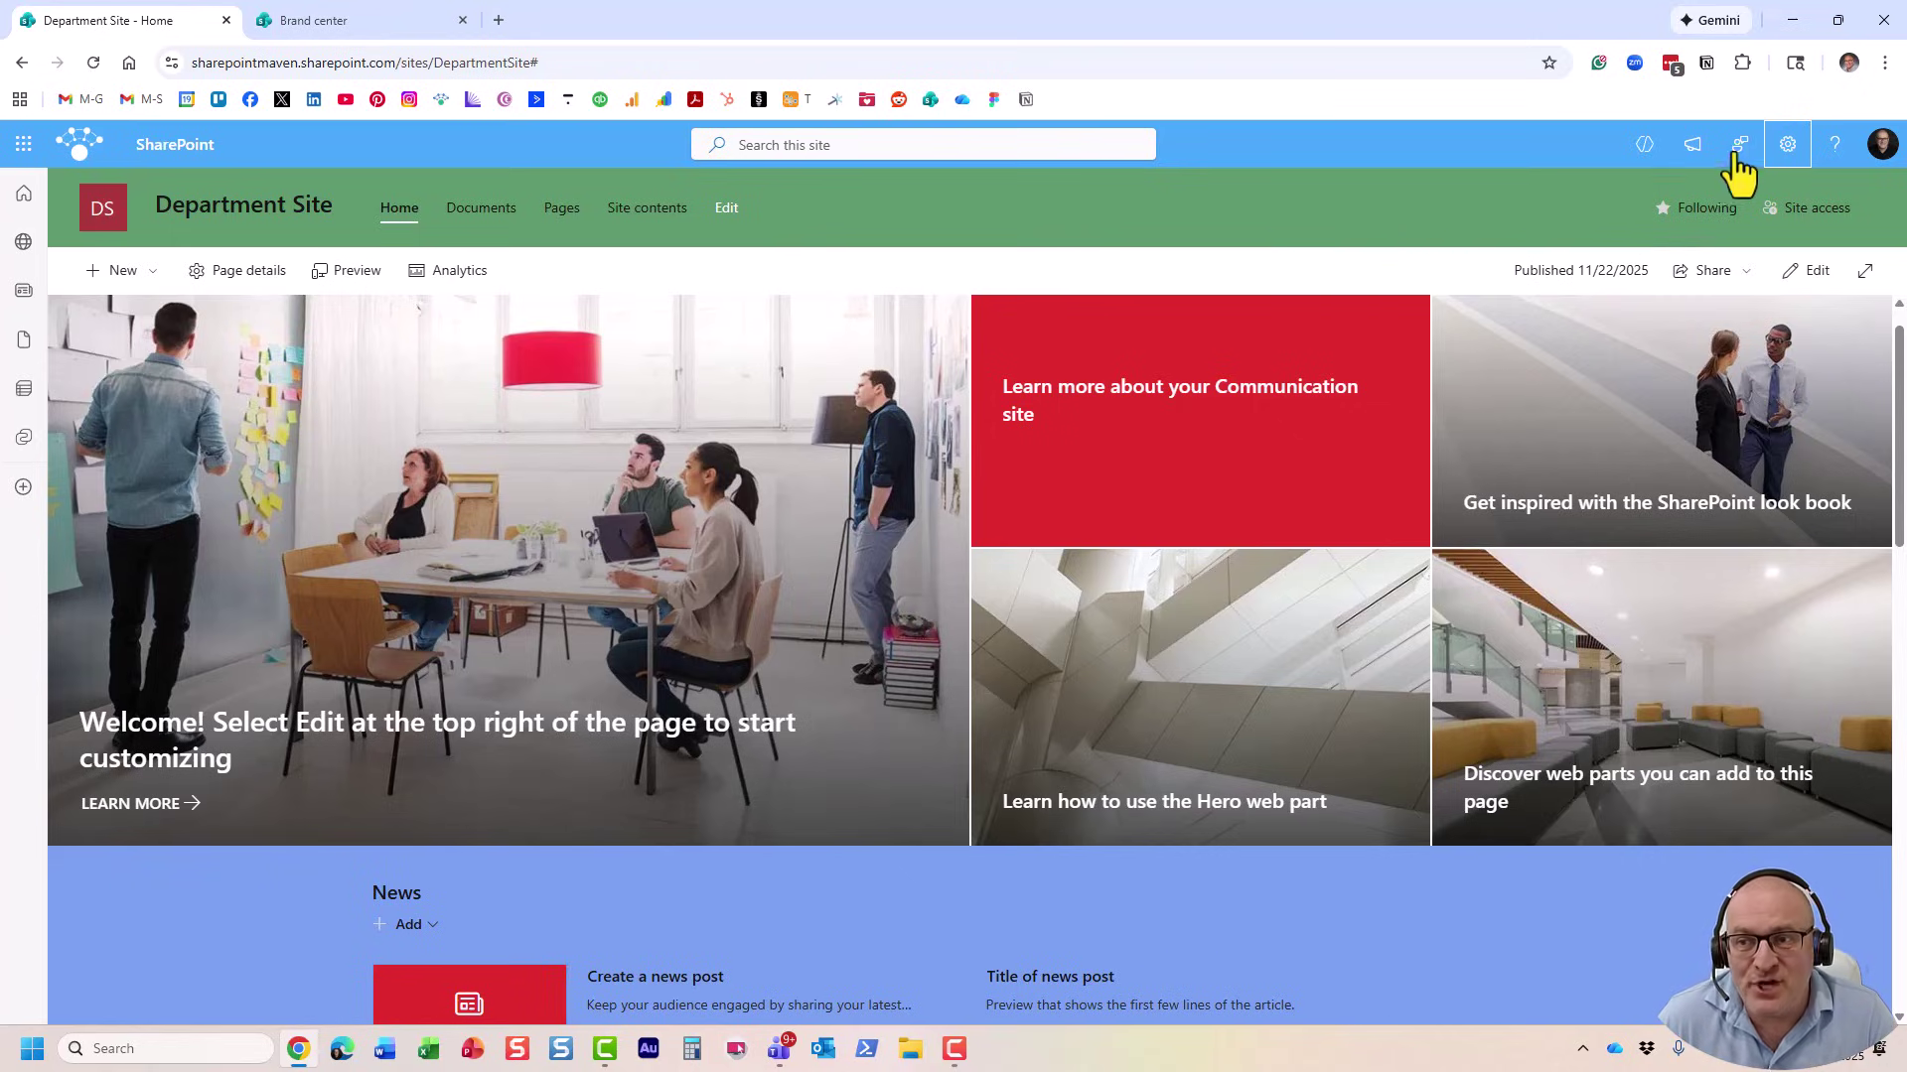
# Open the Intranet Theme for editing from the Site branding settings.
pyautogui.click(1786, 146)
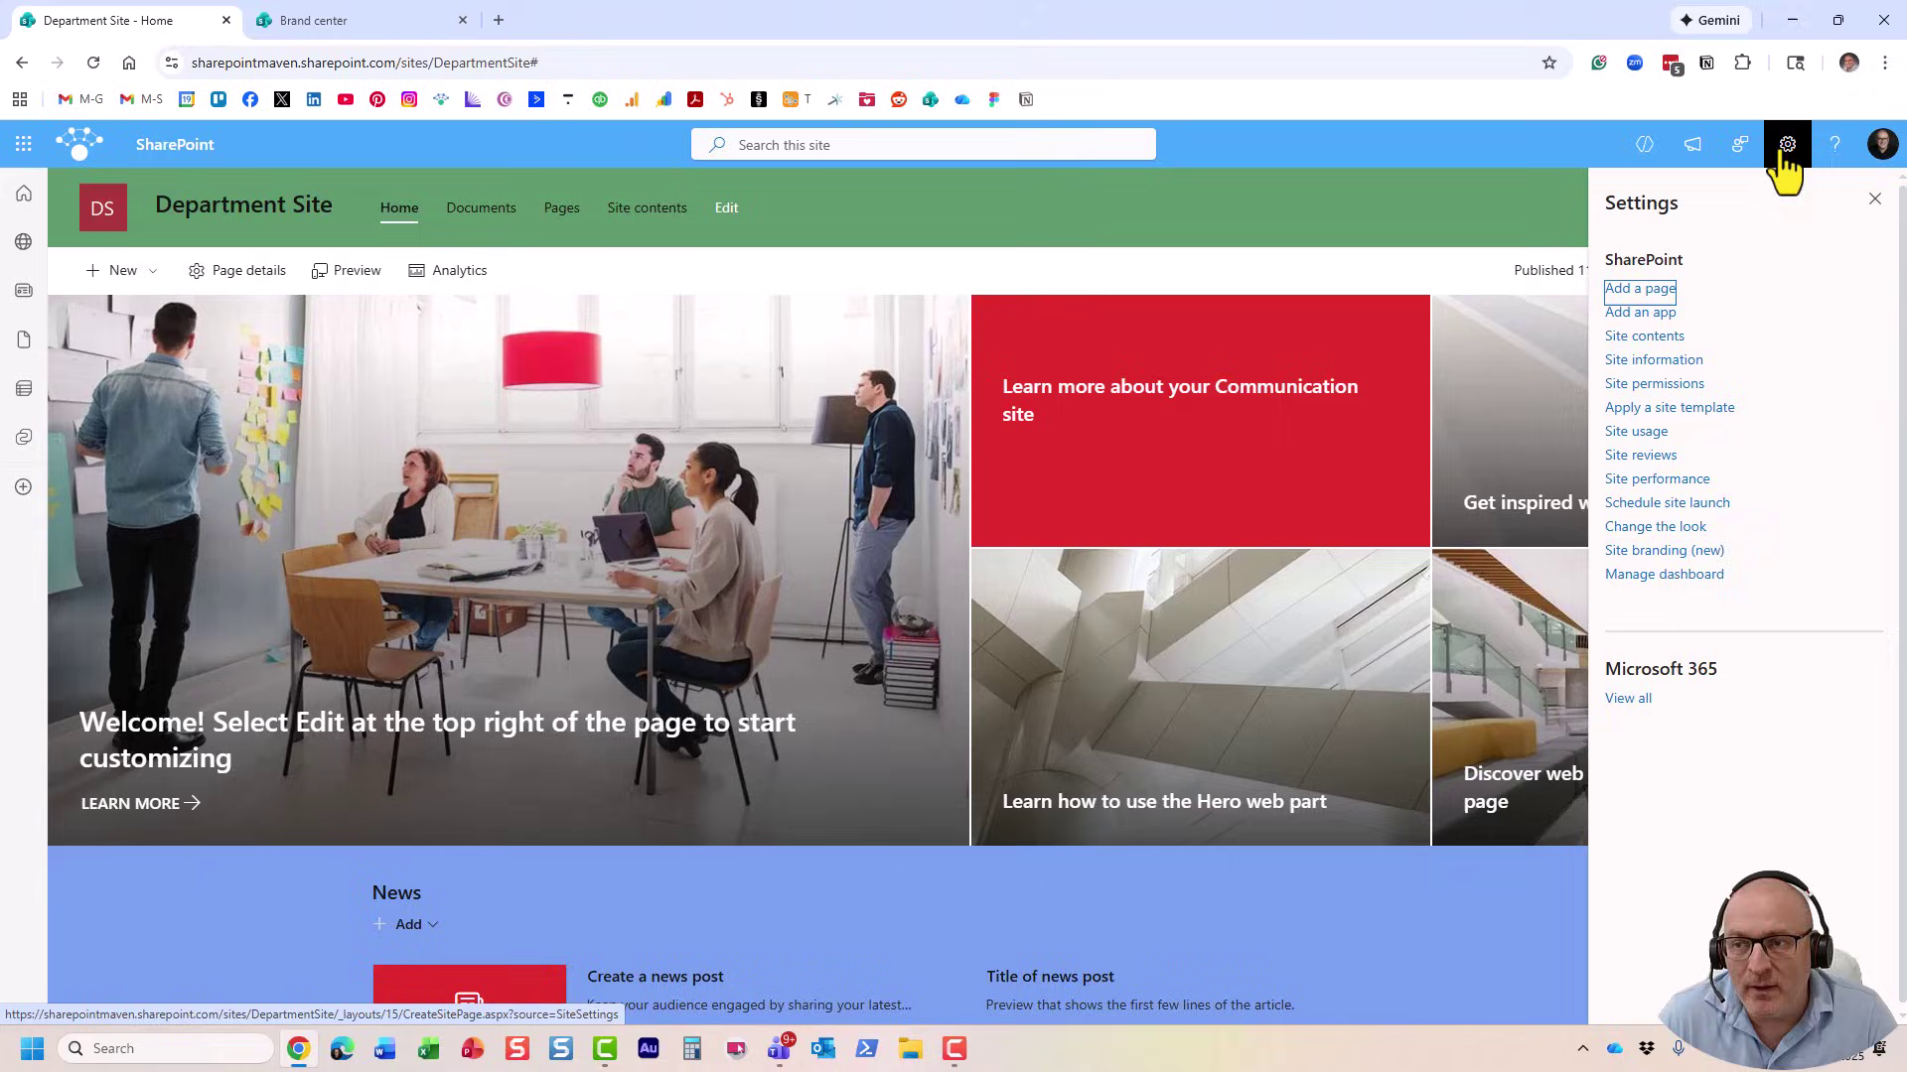
pyautogui.click(1704, 559)
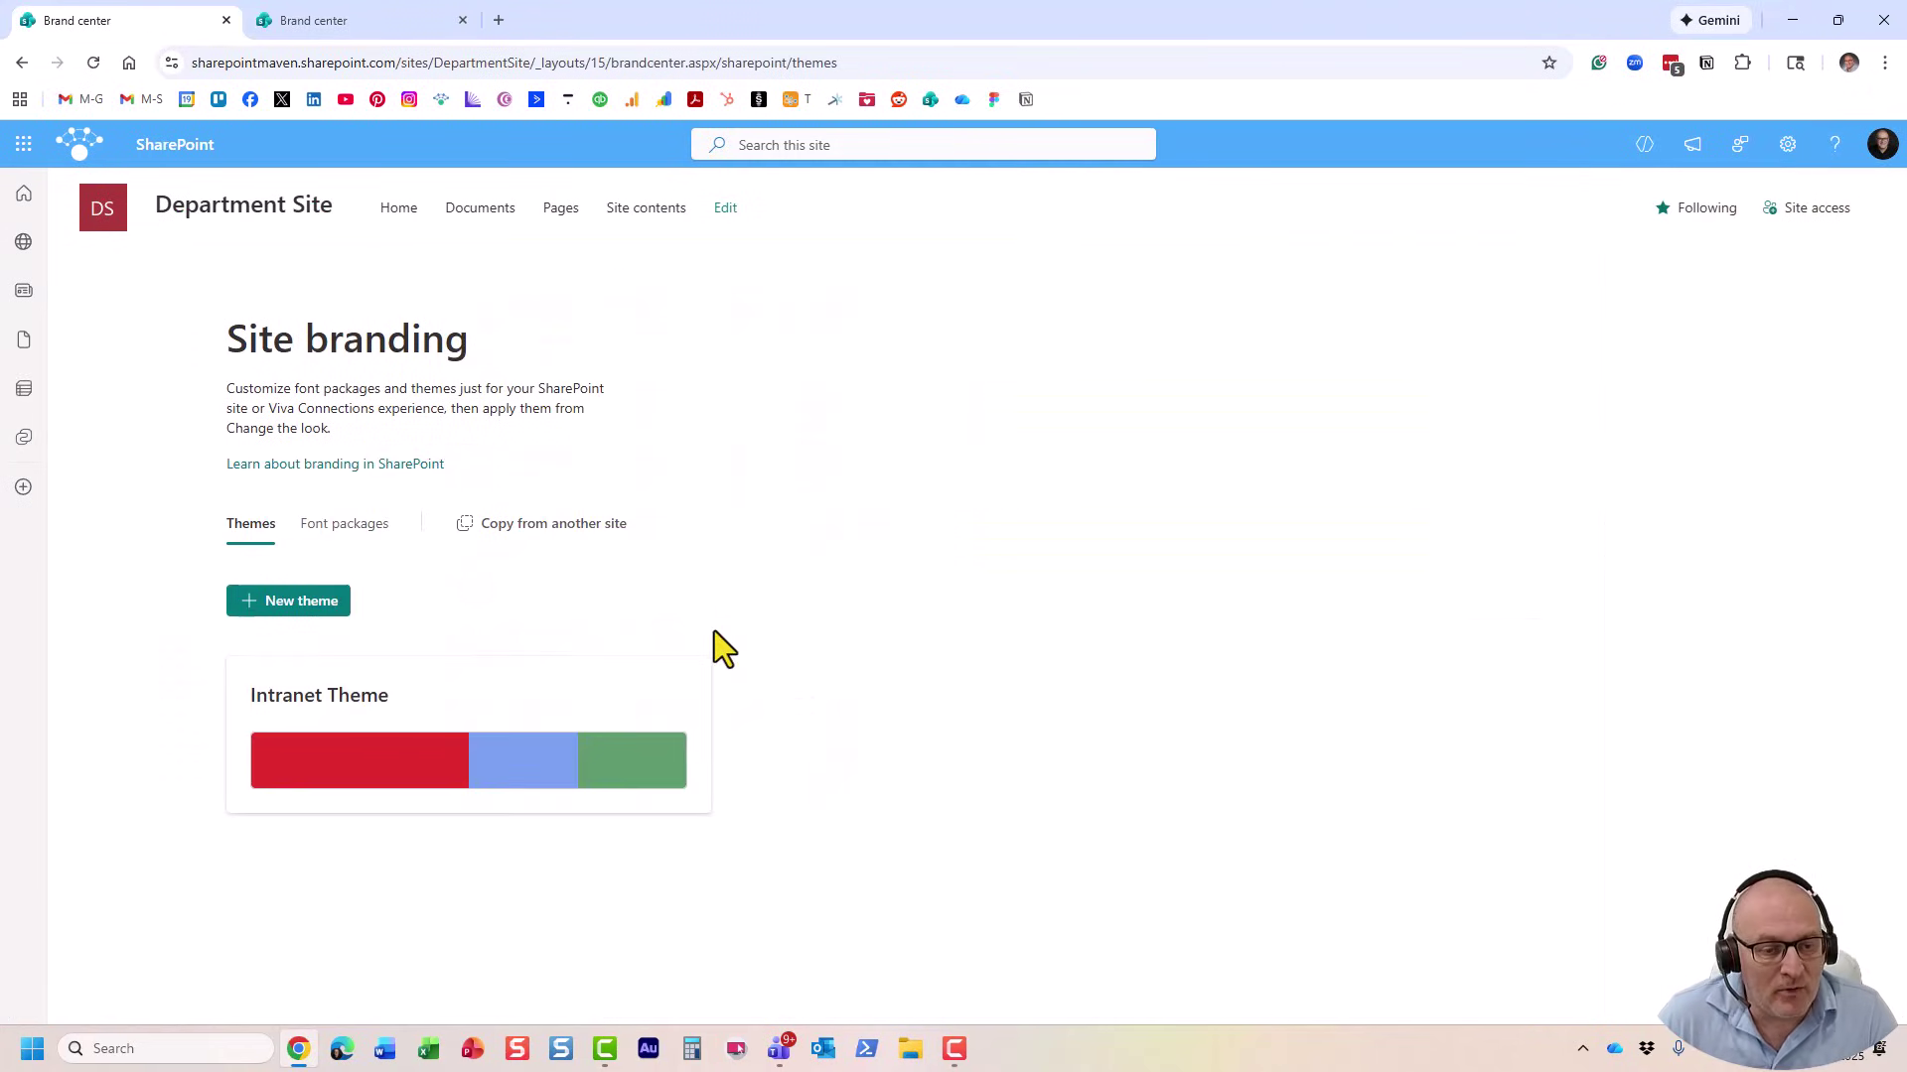
pyautogui.click(485, 719)
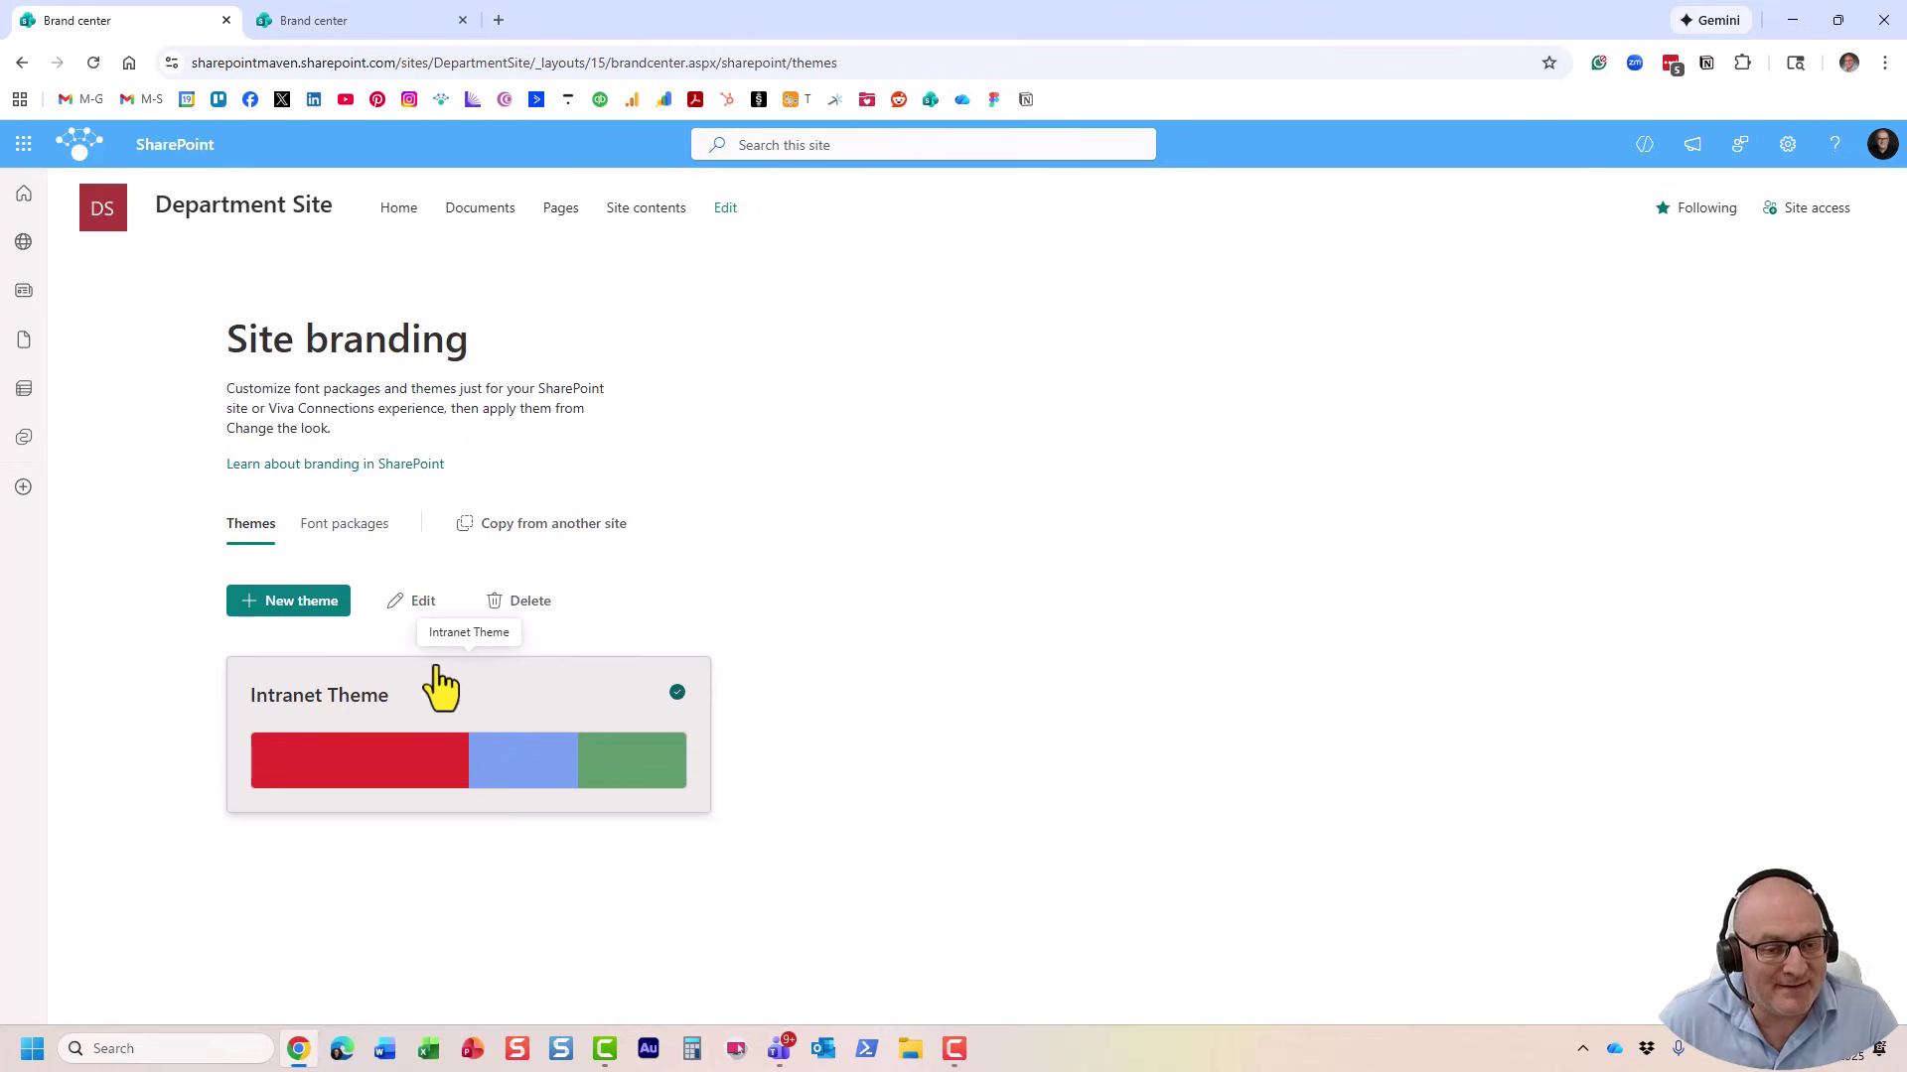
pyautogui.click(416, 602)
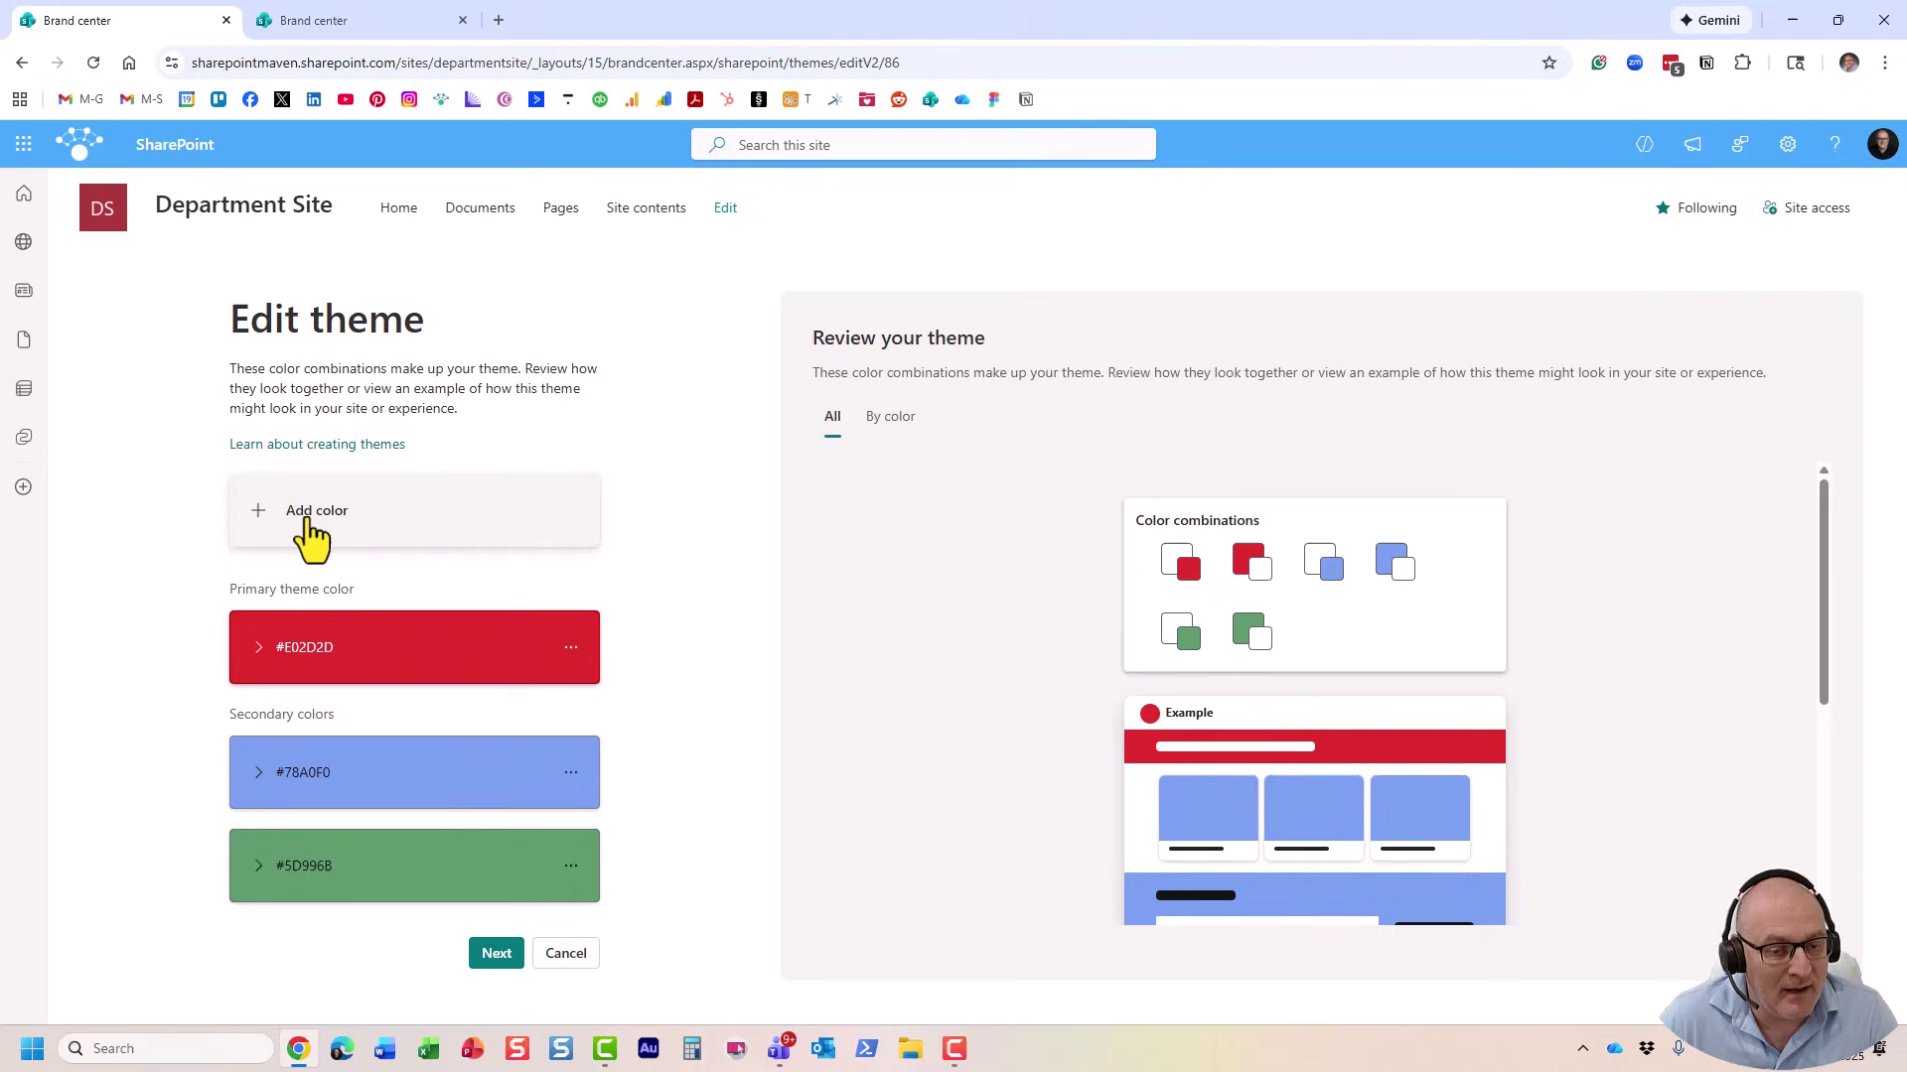
# Replace the theme's green with the lighter #AFE3BB and save the Intranet Theme.
pyautogui.click(571, 866)
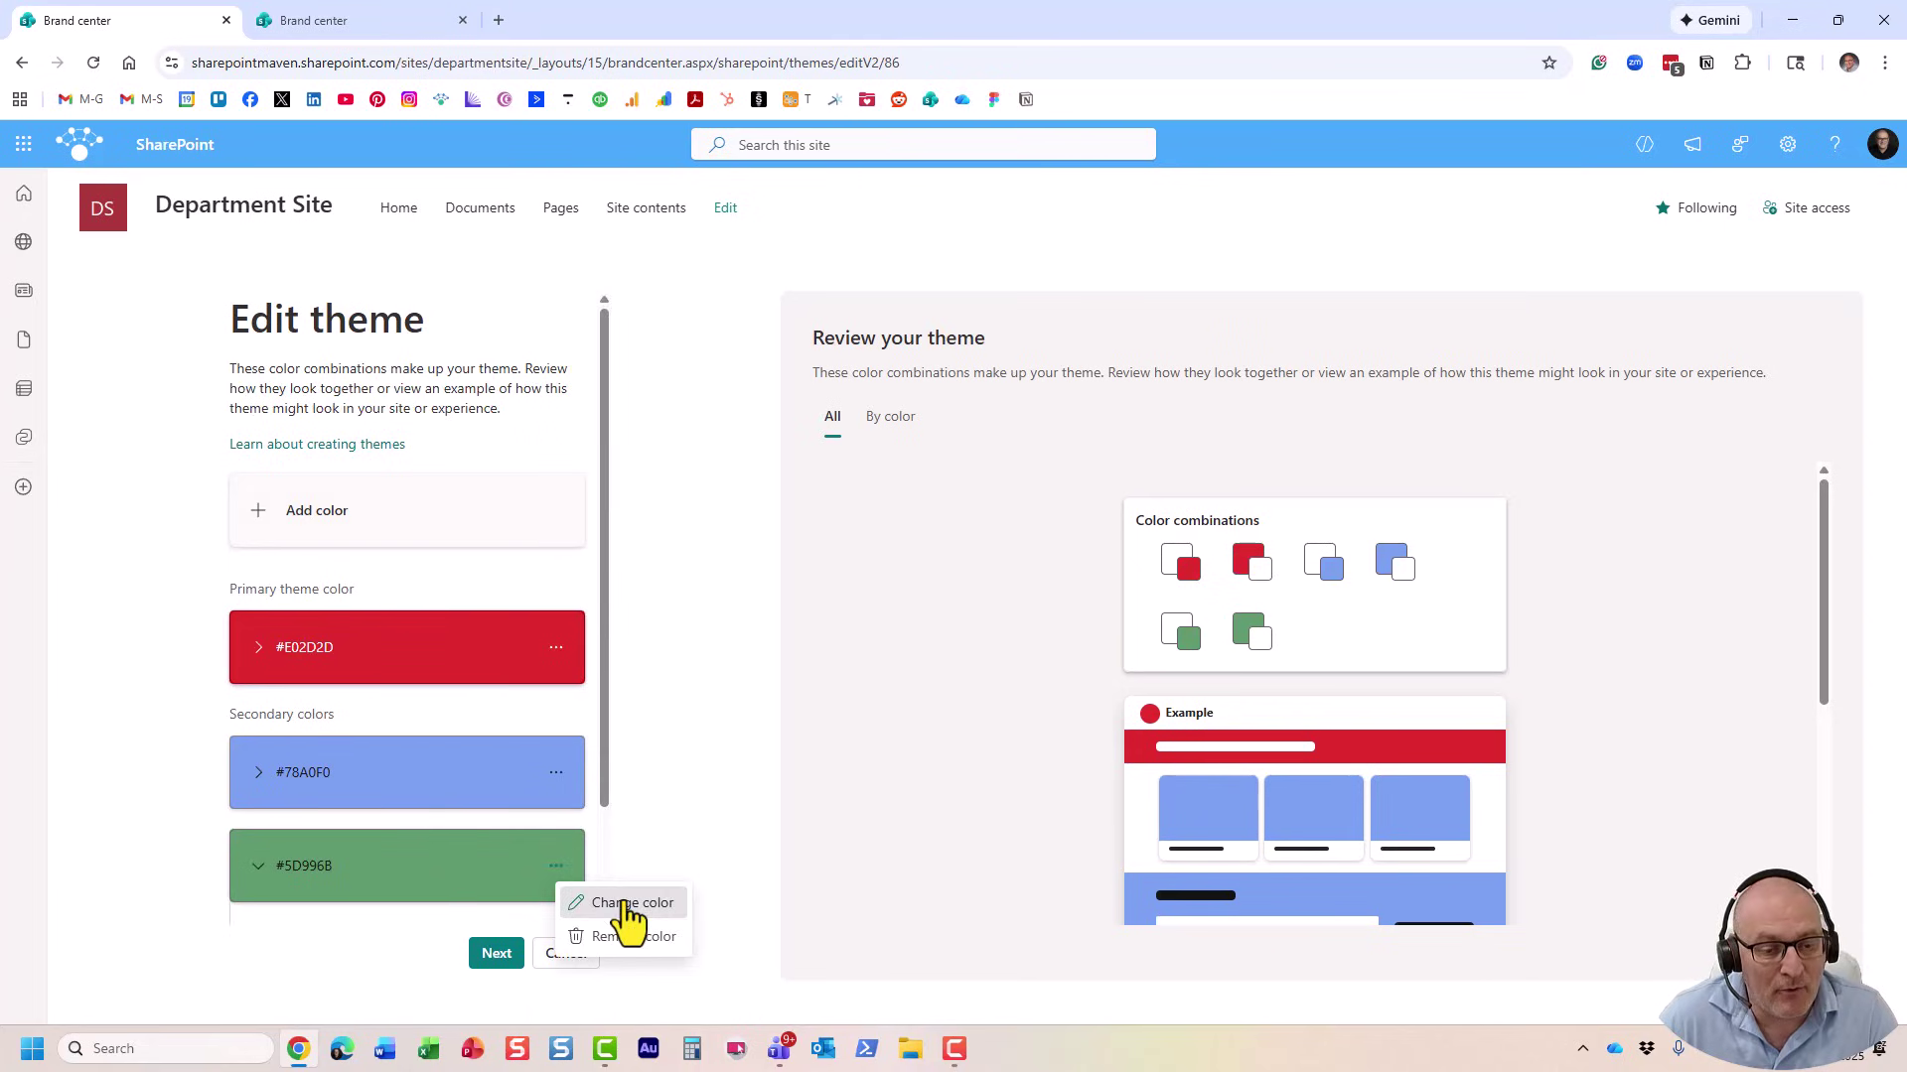
pyautogui.click(626, 903)
pyautogui.click(844, 794)
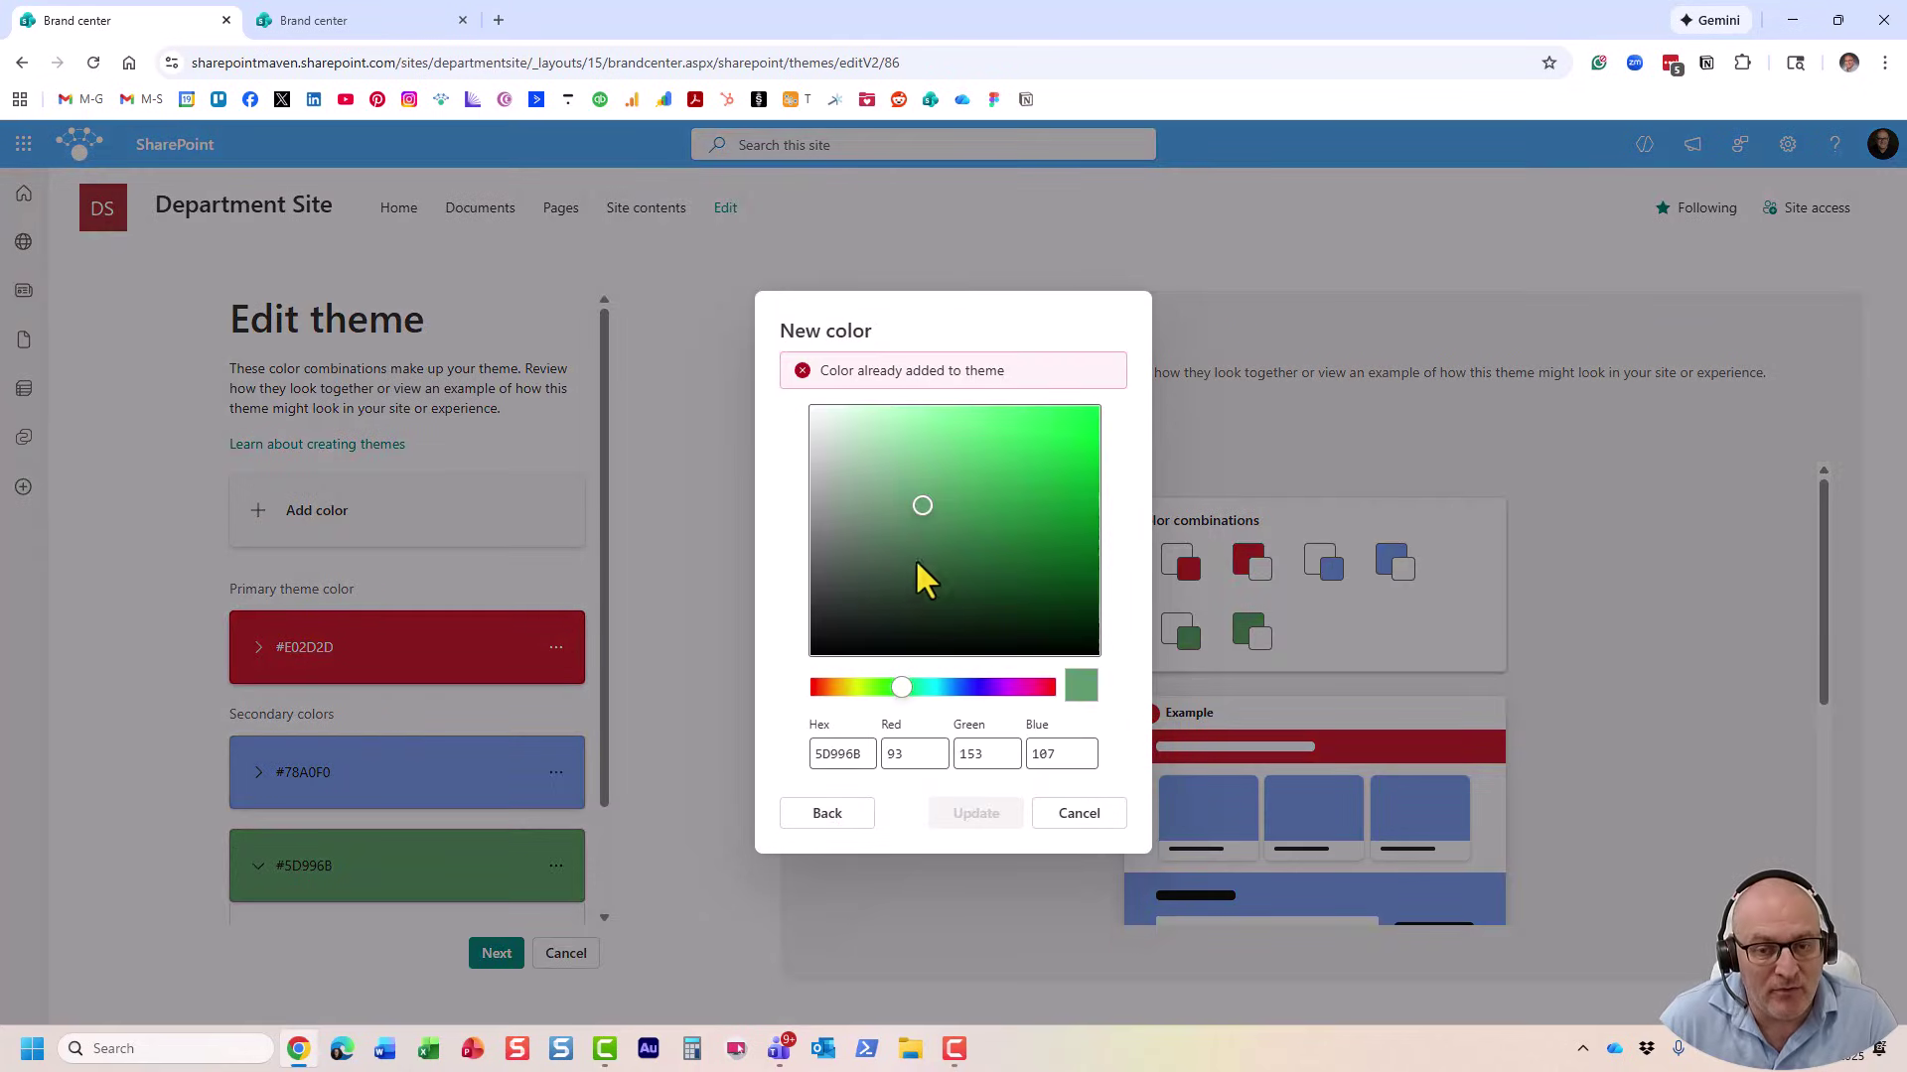
pyautogui.click(919, 494)
pyautogui.moveTo(915, 486); pyautogui.dragTo(876, 417)
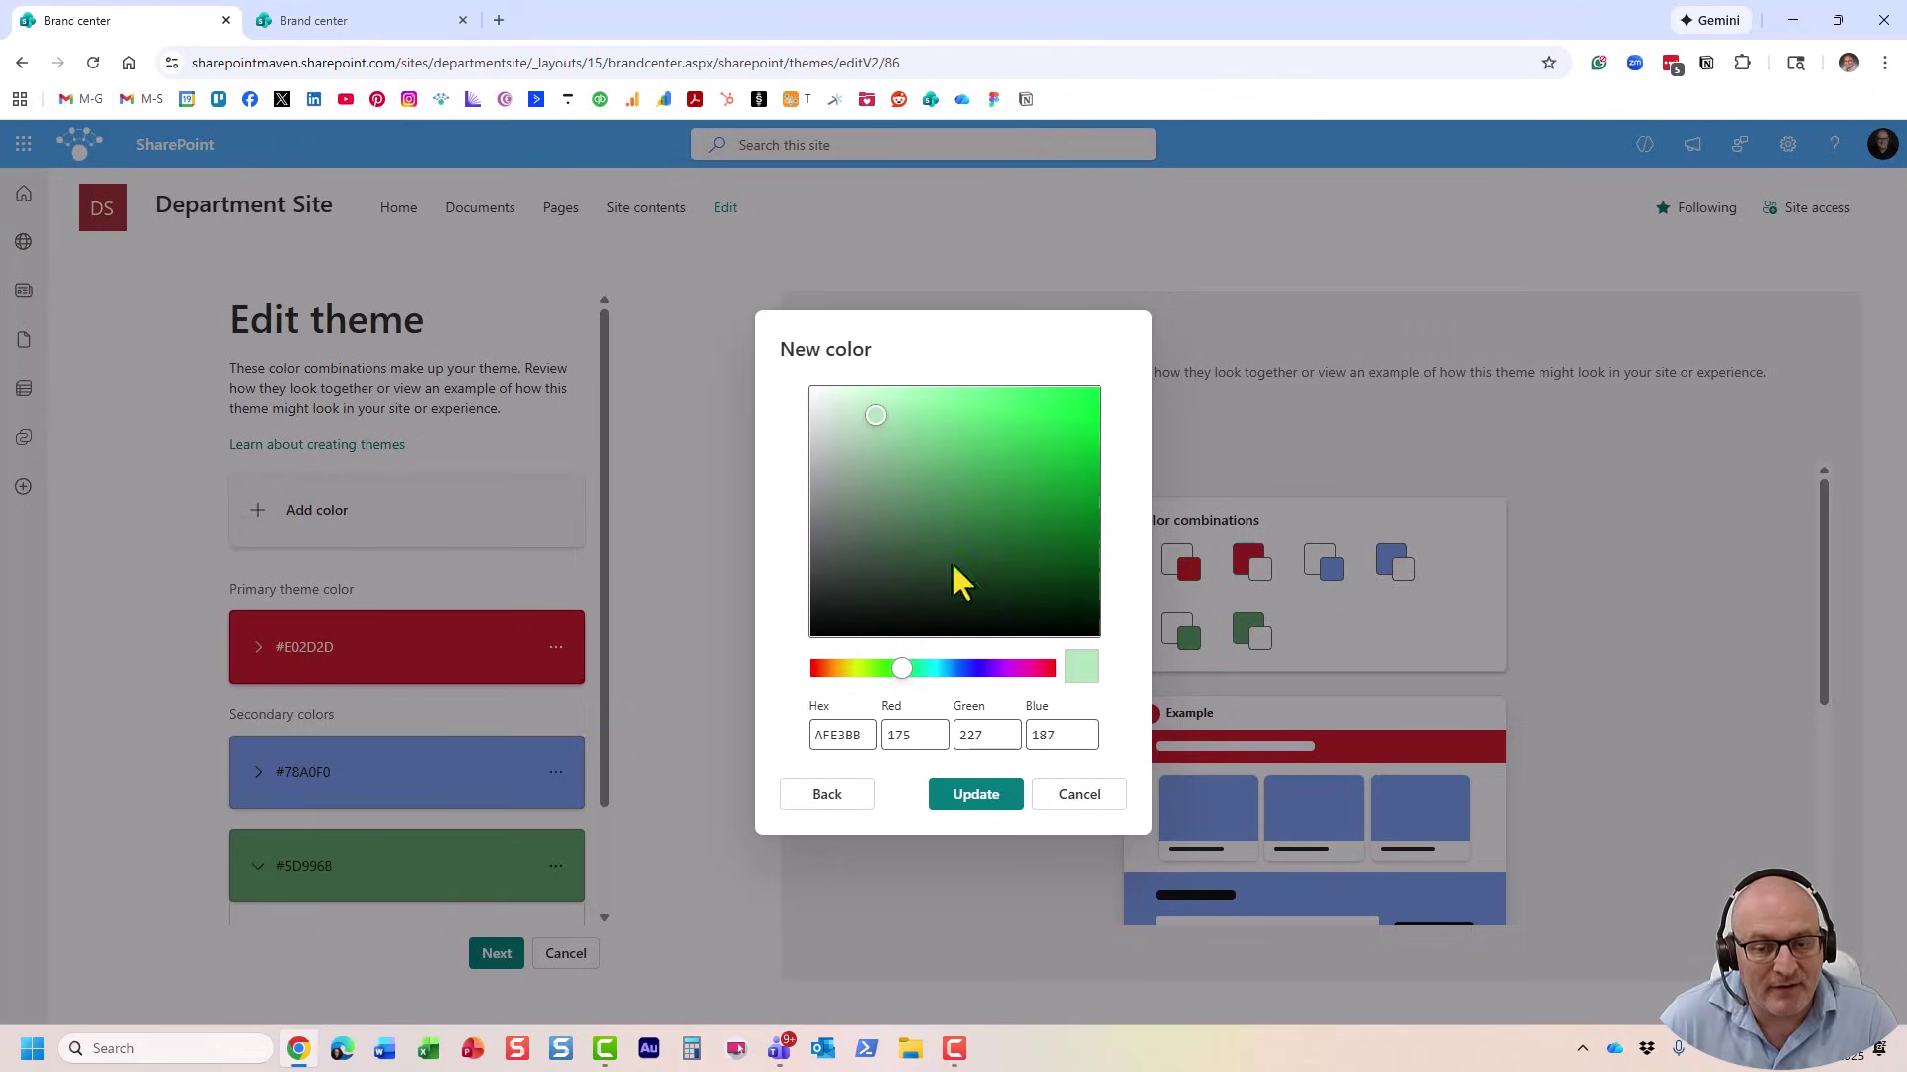
pyautogui.click(978, 795)
pyautogui.click(491, 957)
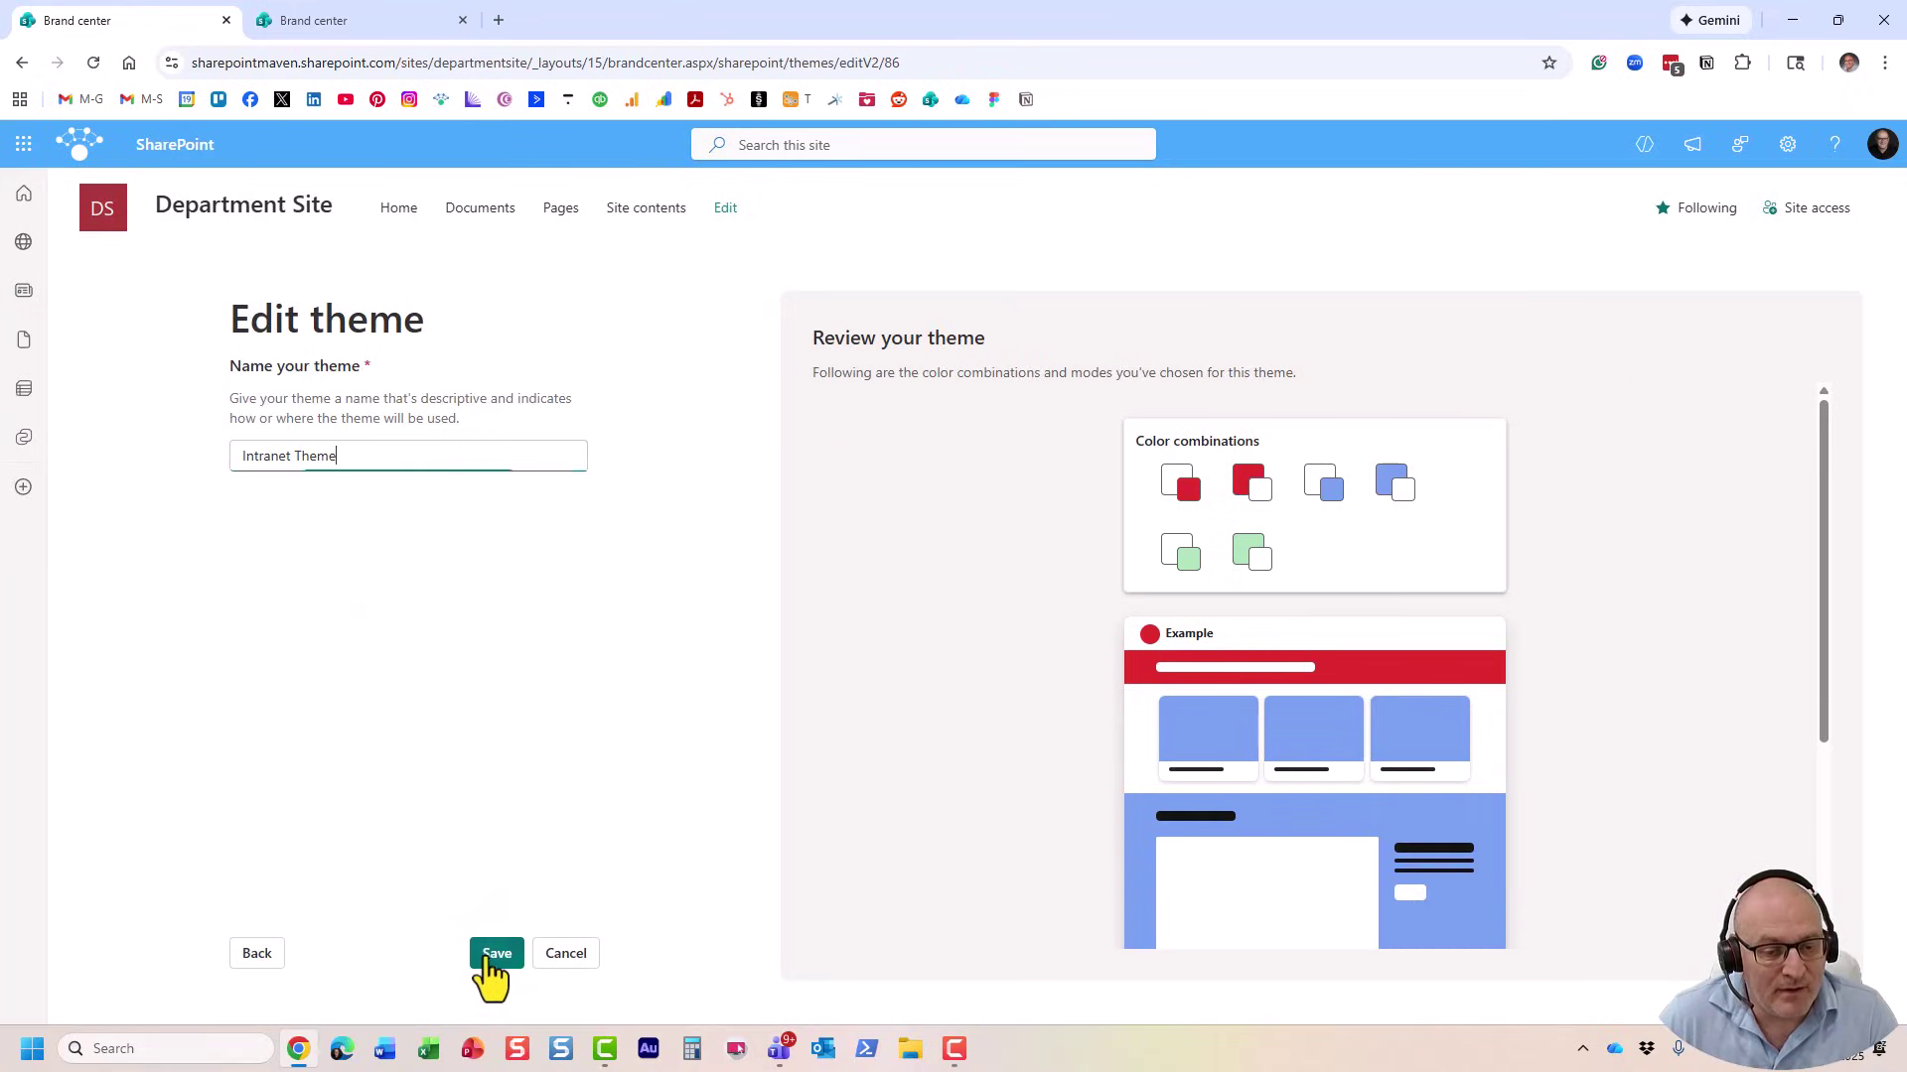
pyautogui.click(491, 959)
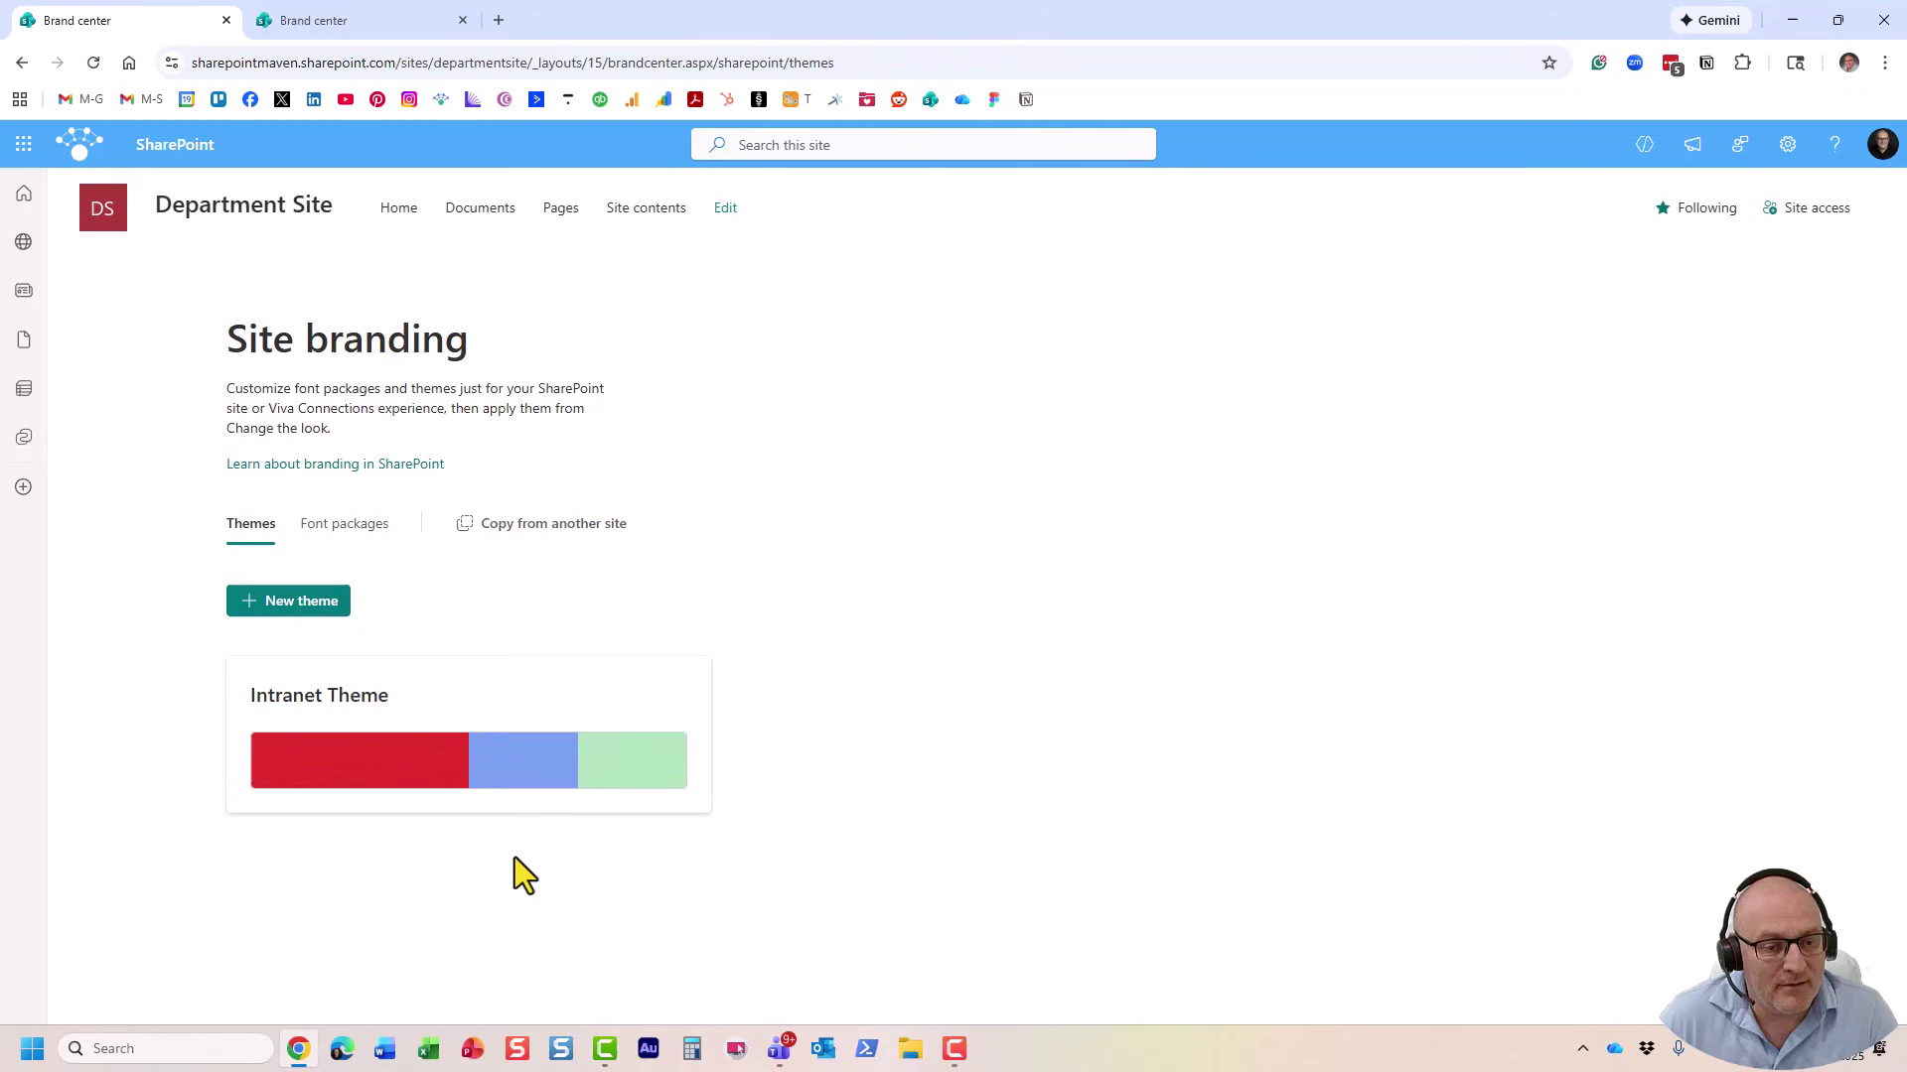
# Back on the Department Site home page, reapply and save the updated Intranet Theme via Change the look.
pyautogui.click(119, 226)
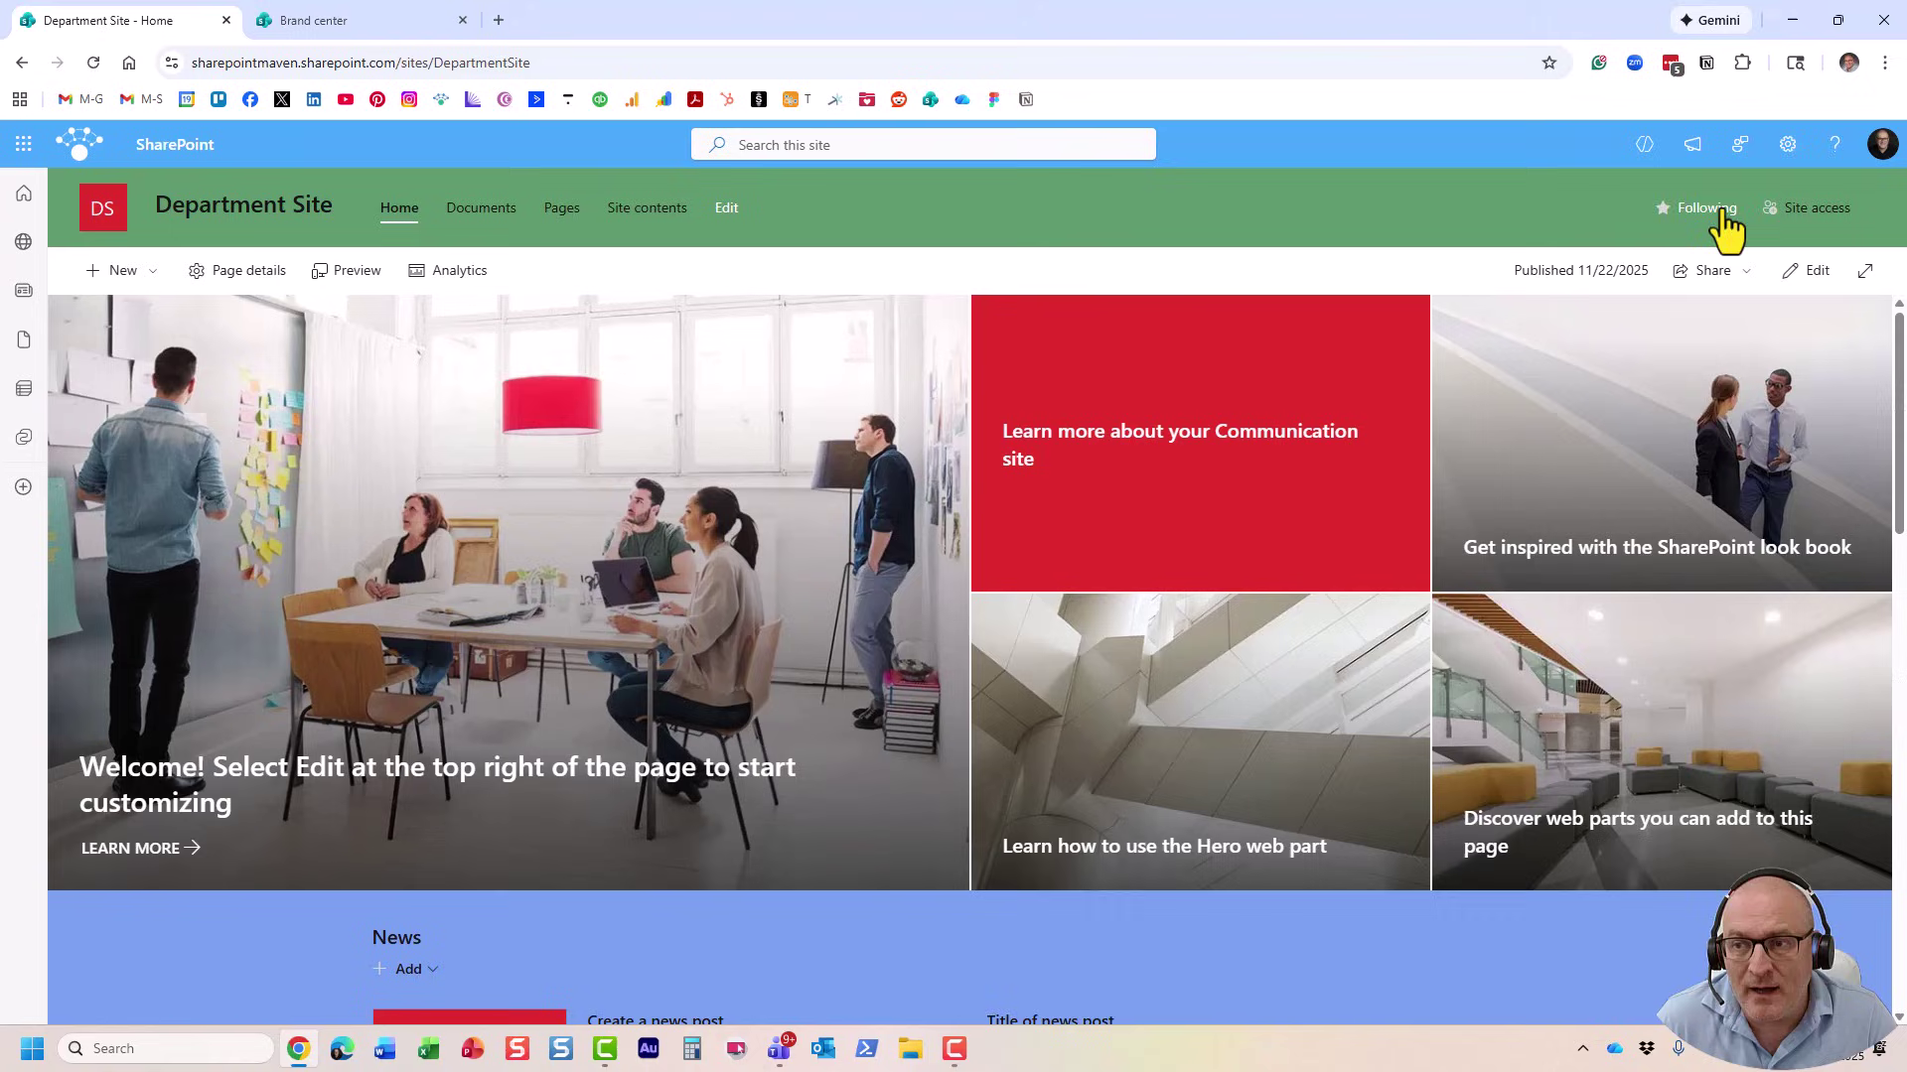
pyautogui.click(1787, 146)
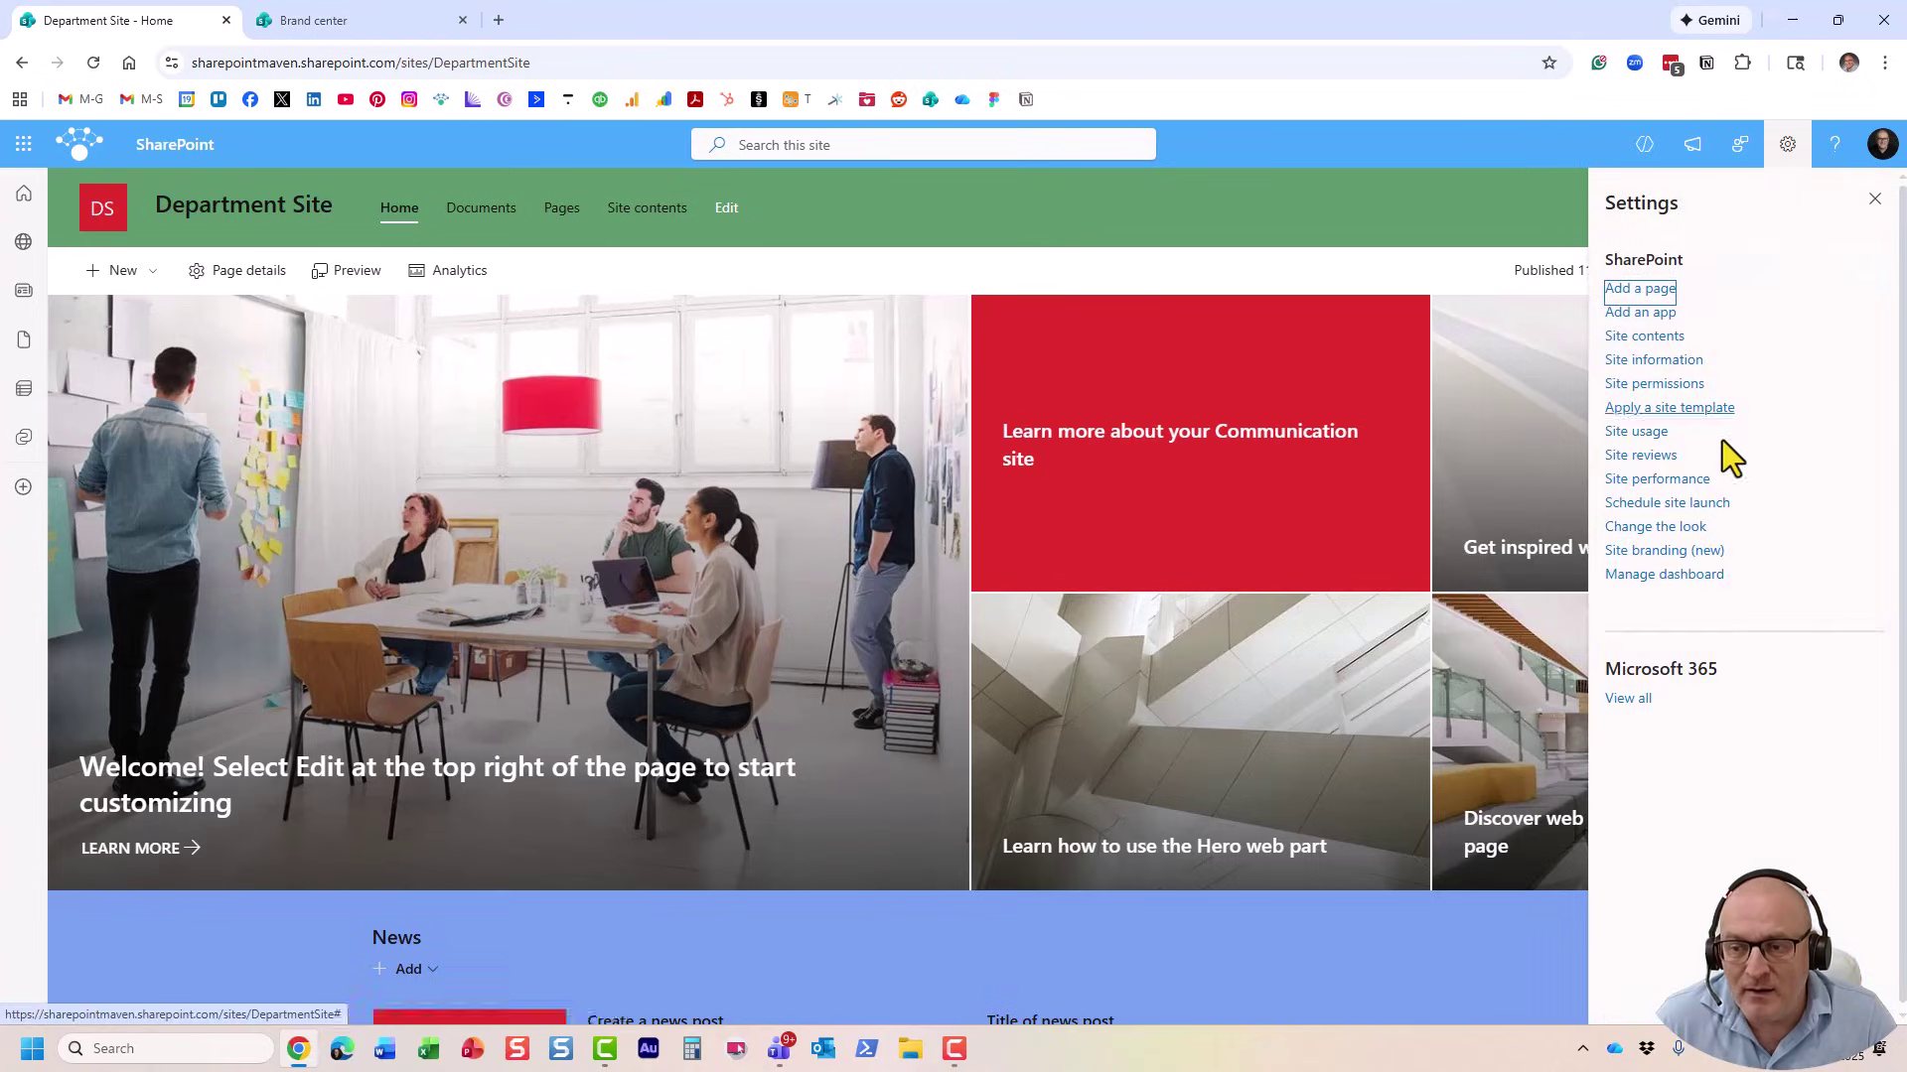
pyautogui.click(1694, 531)
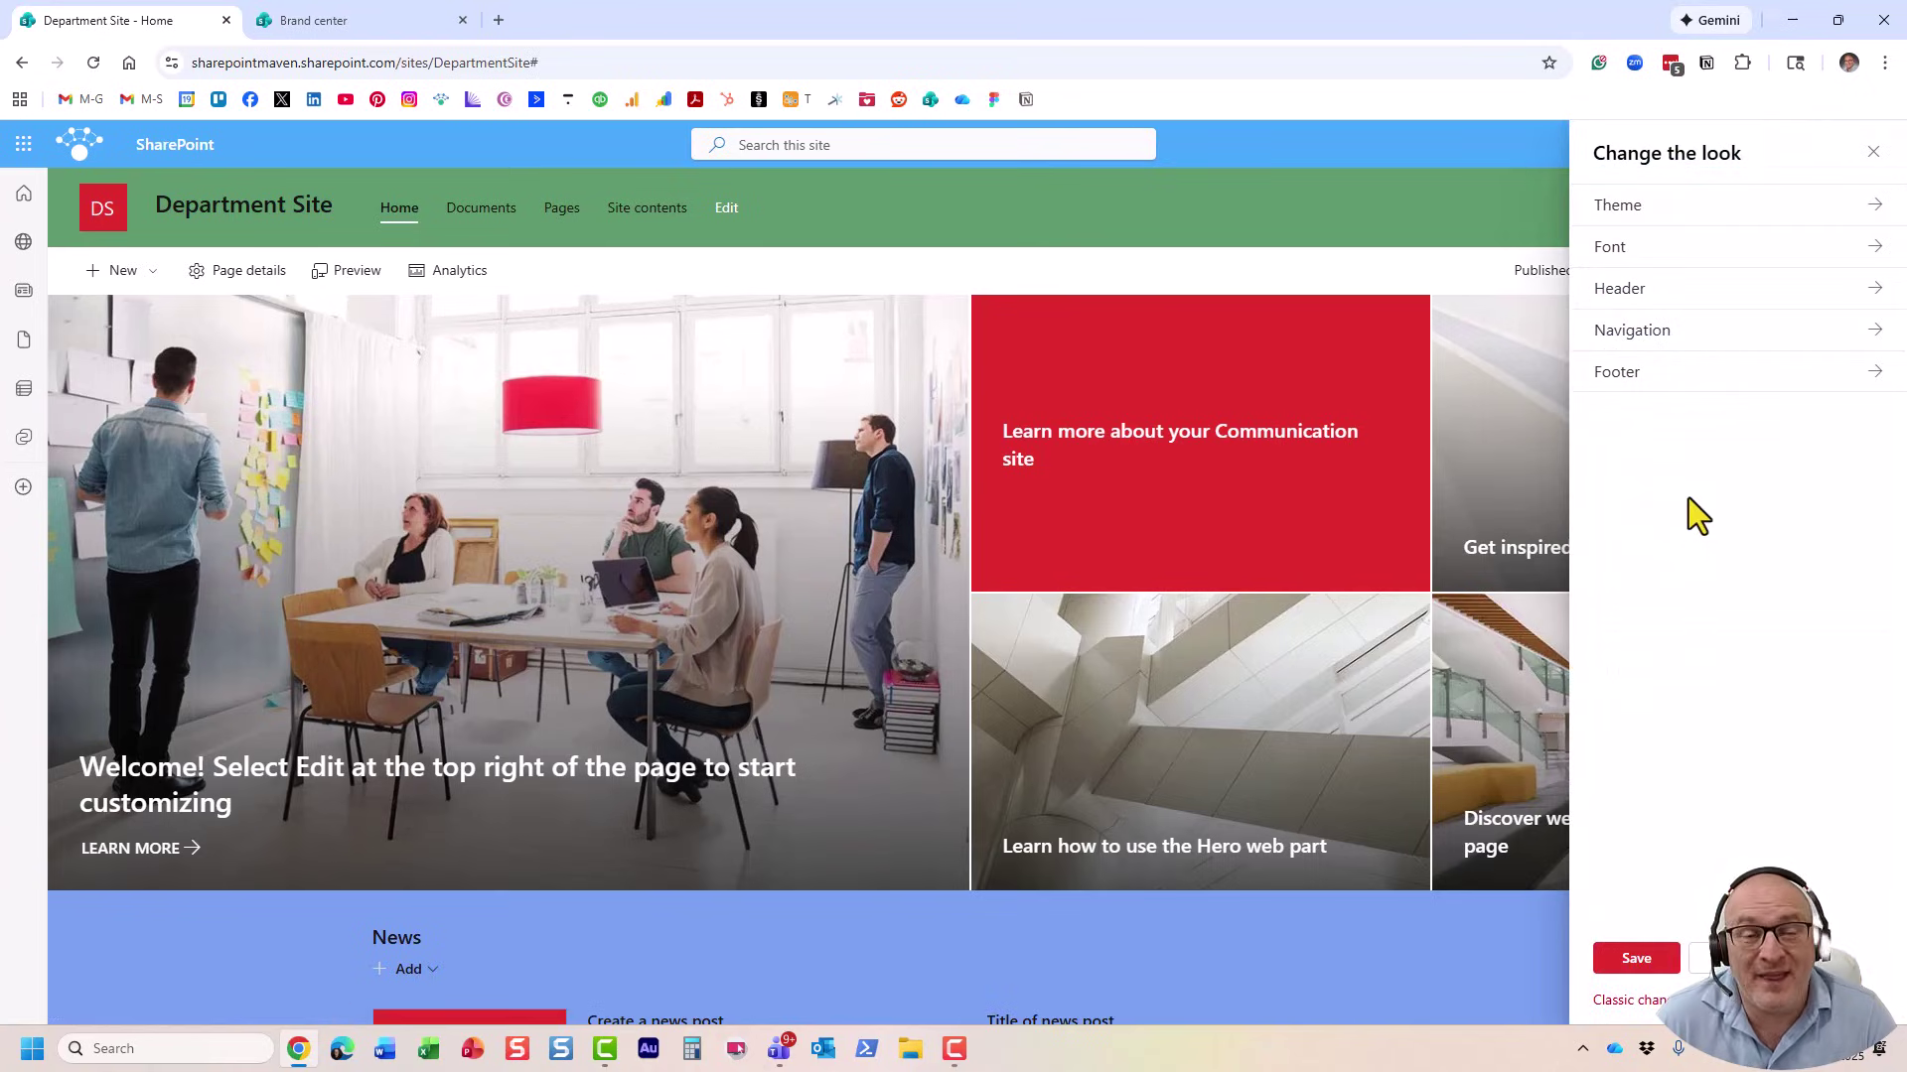
pyautogui.click(1664, 209)
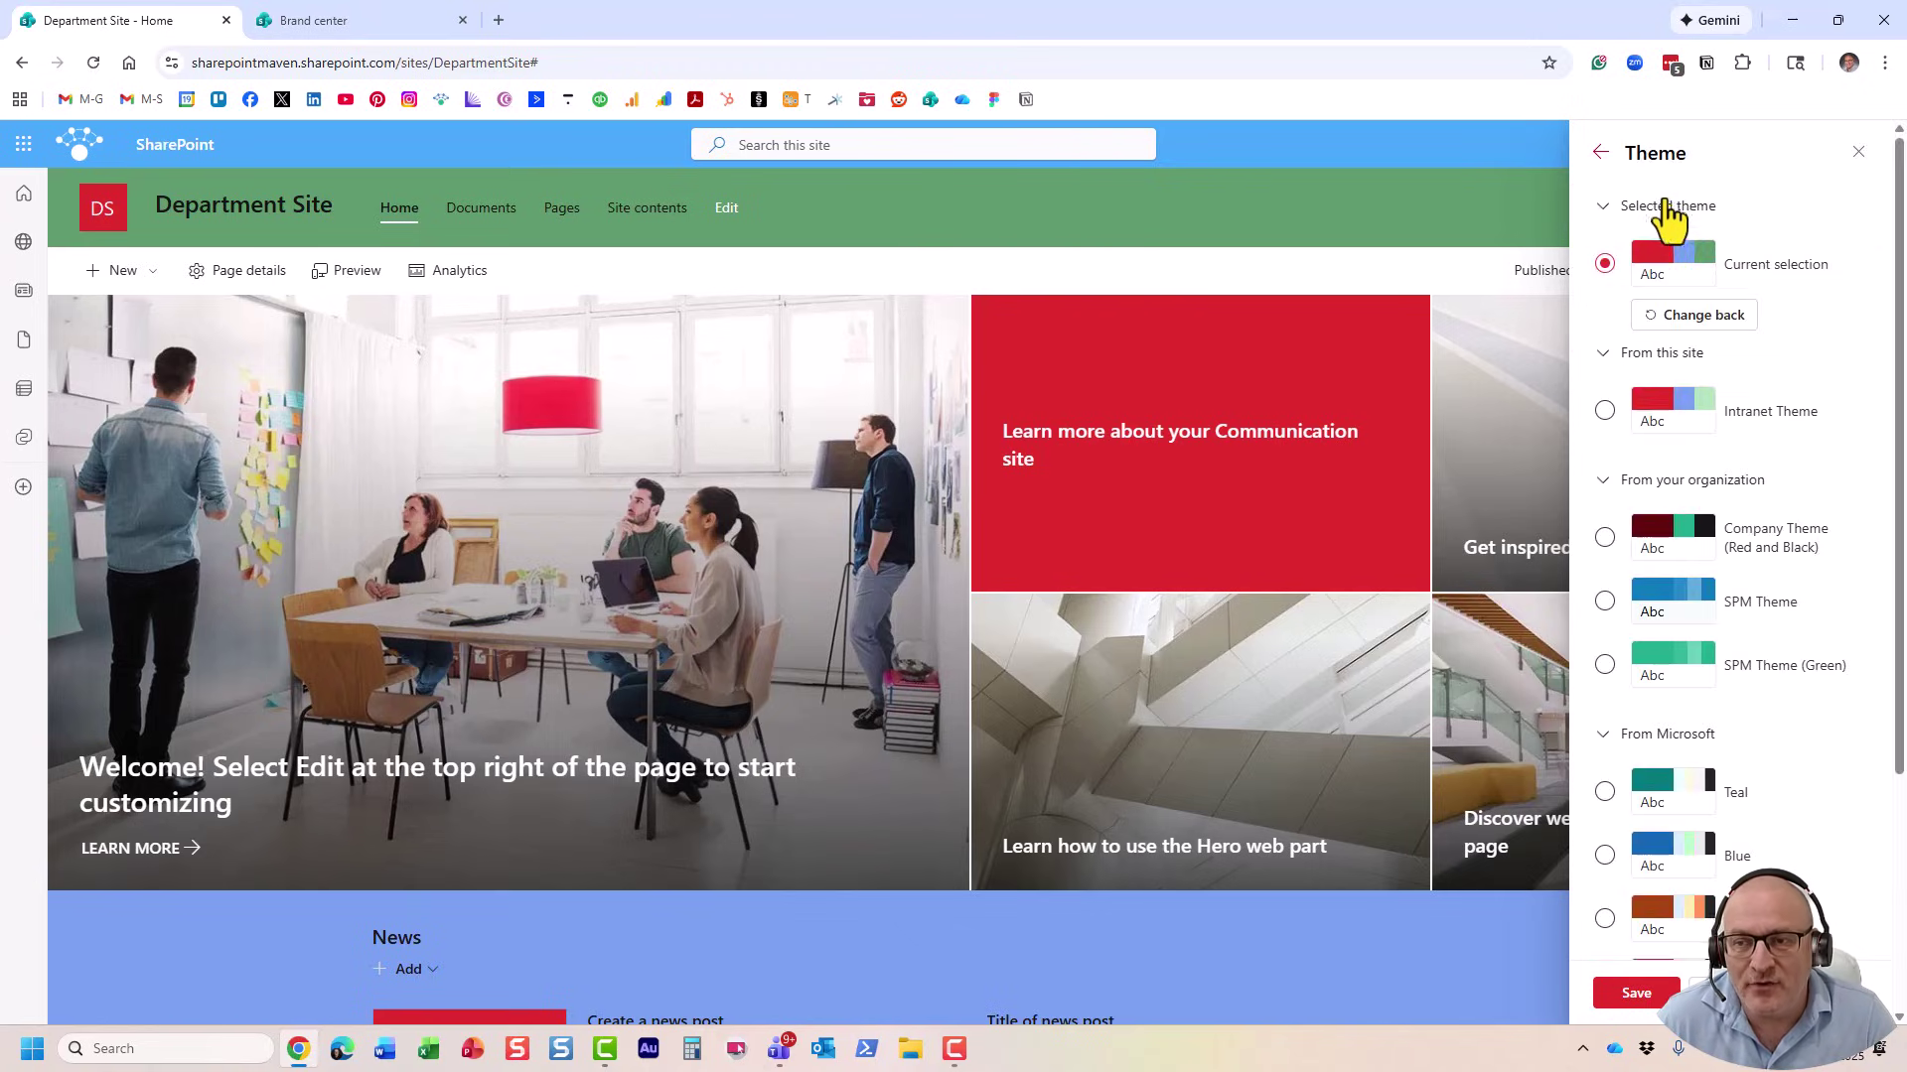
pyautogui.click(1605, 411)
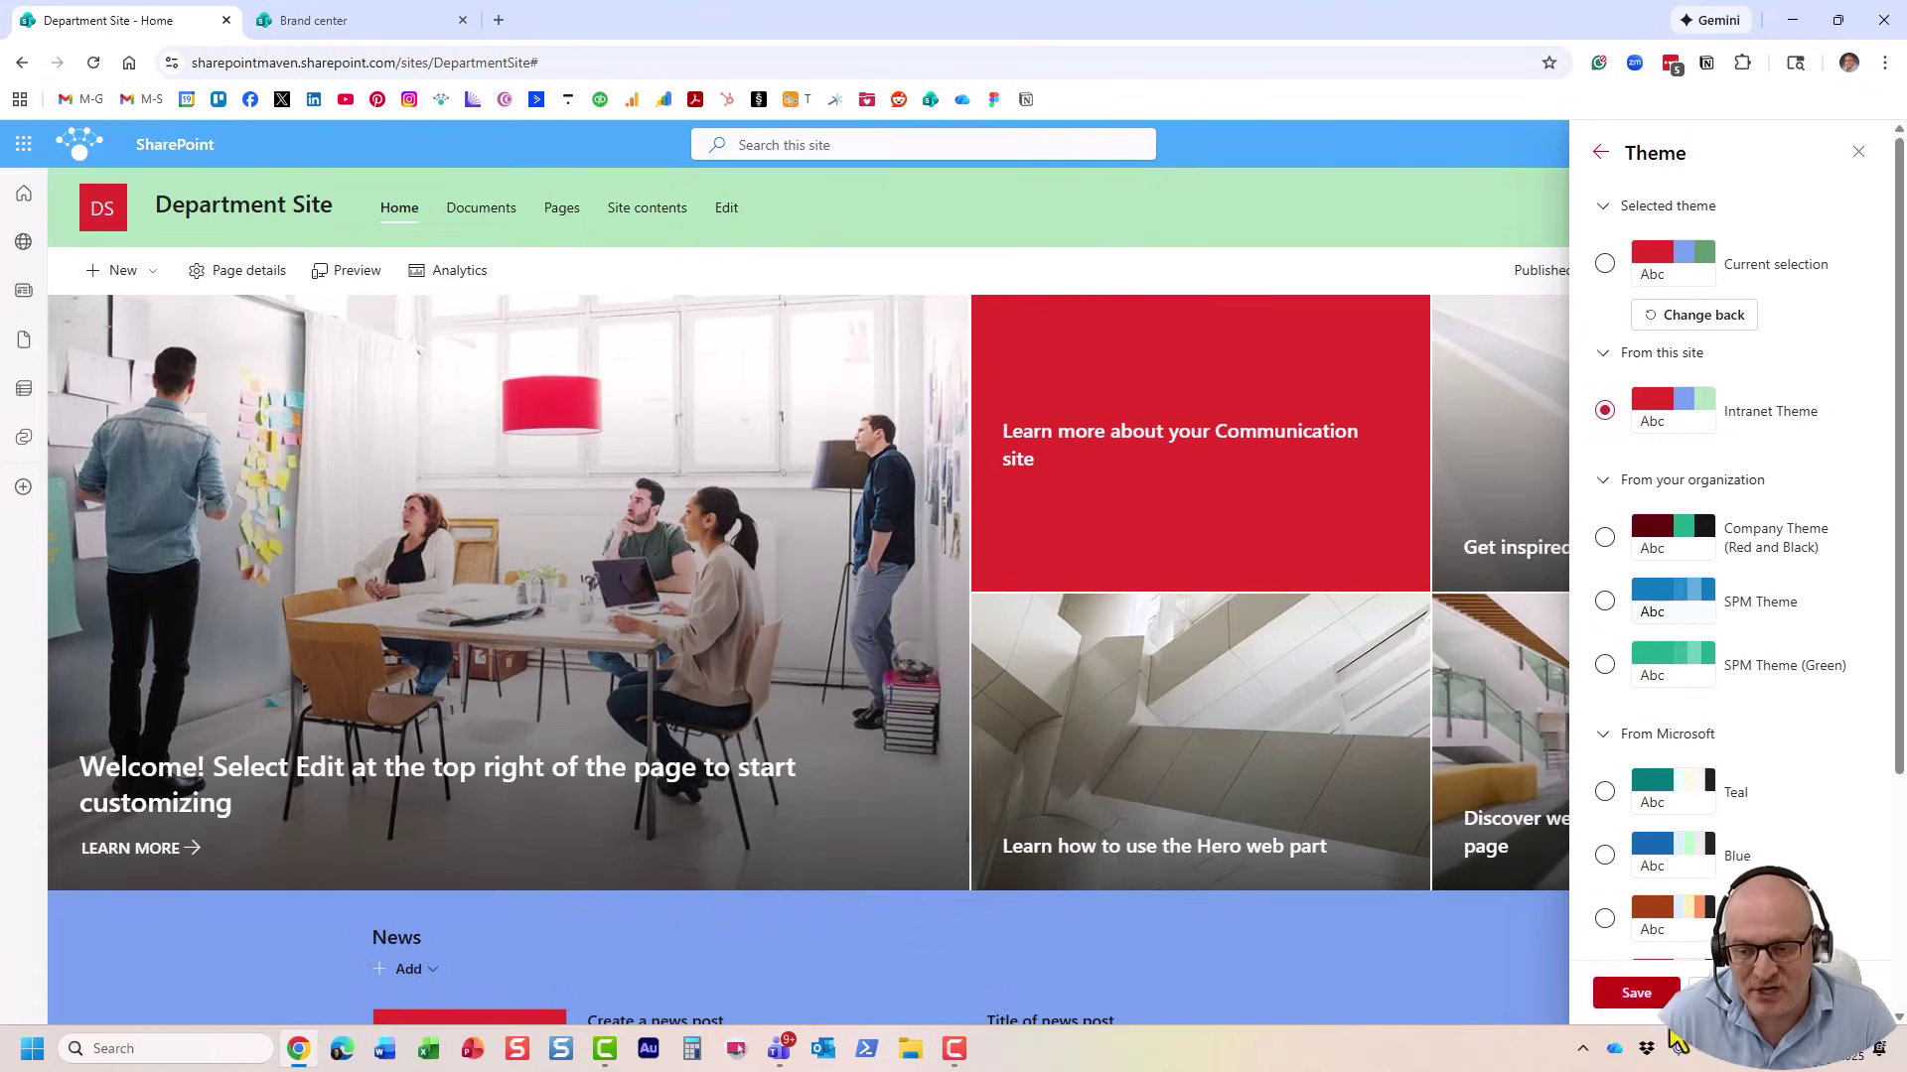
pyautogui.click(1607, 993)
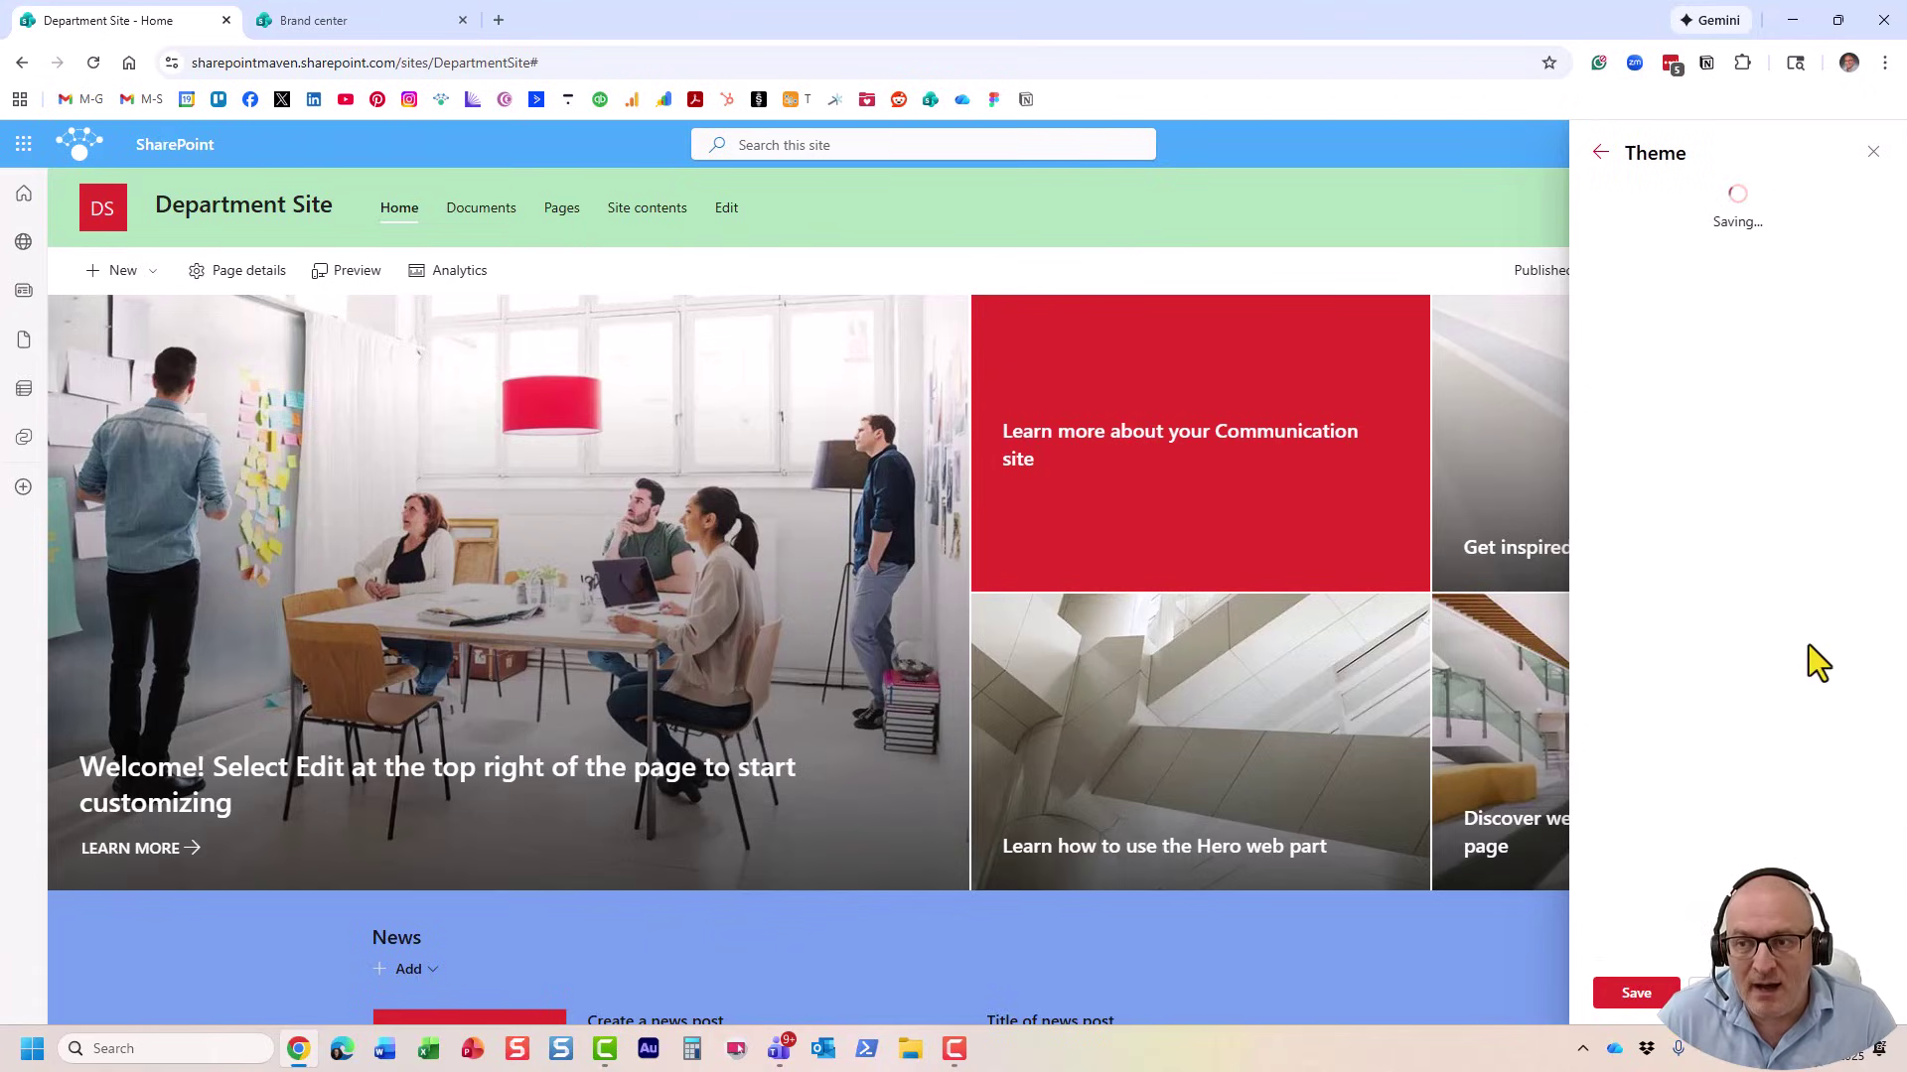
pyautogui.click(1873, 200)
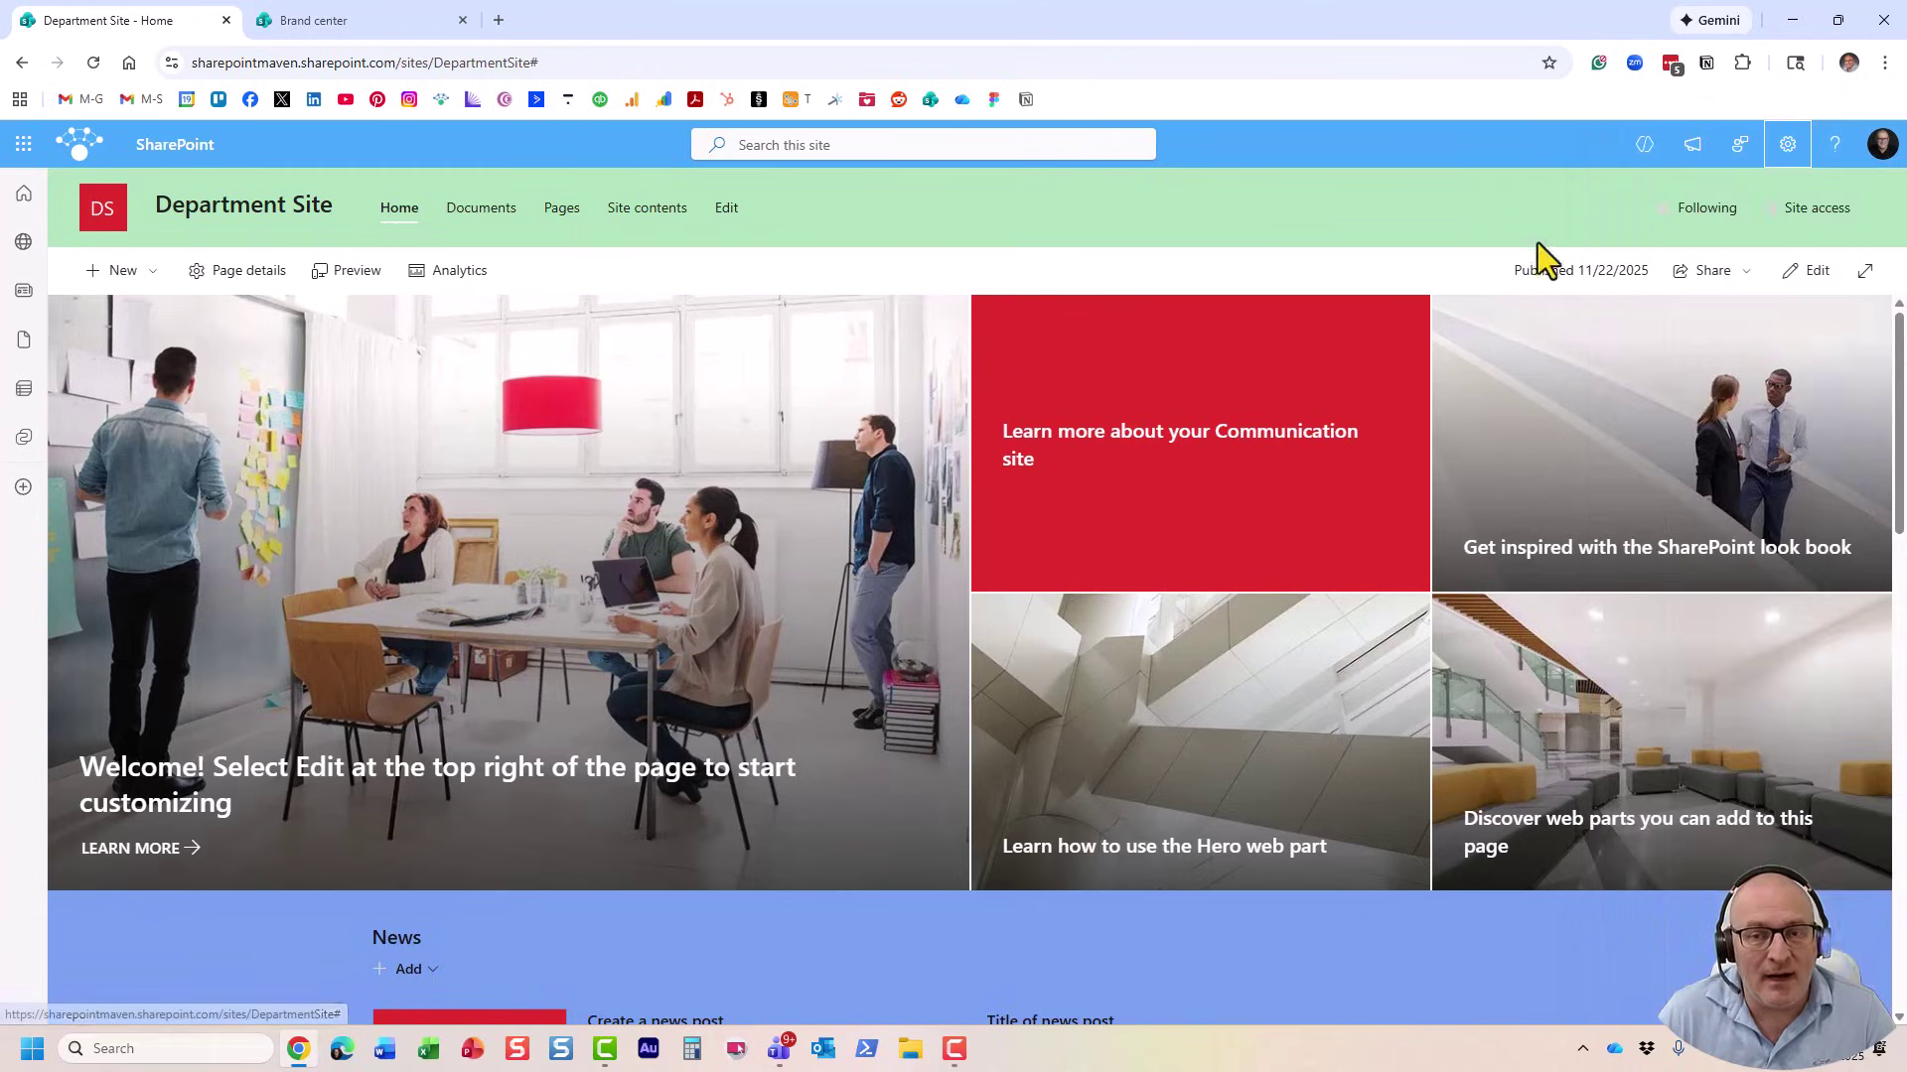